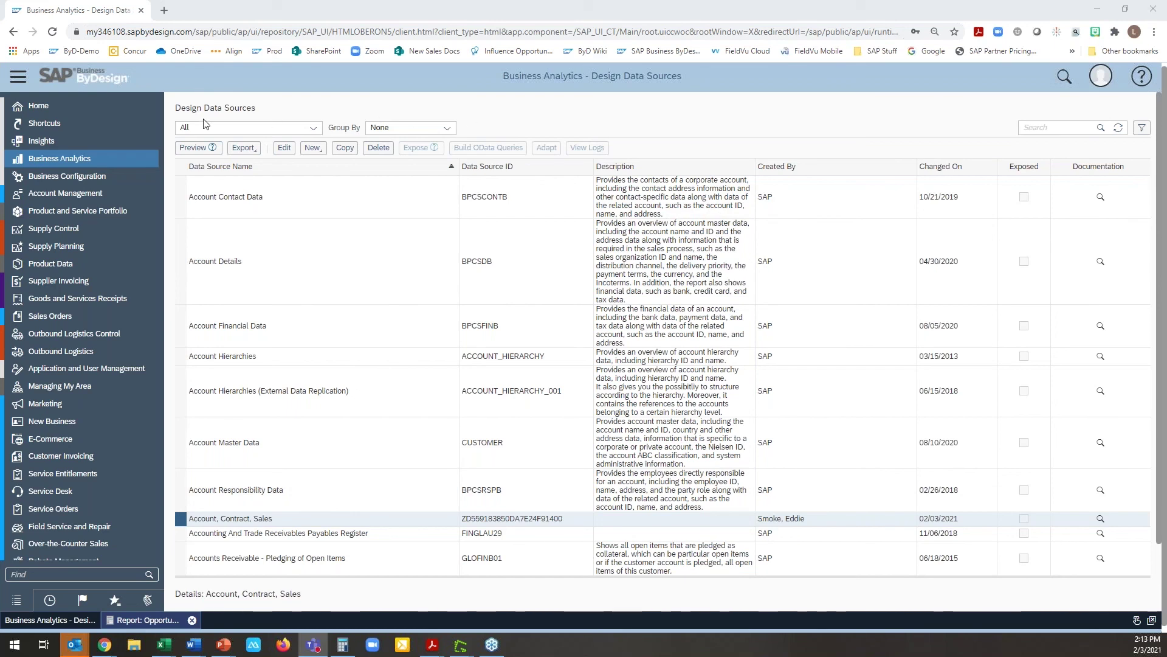
Step: Create a new joined data source named "Accounts And Sales" with the Left Outer Join type
{"action": "mouse_move", "coordinate": [100, 158]}
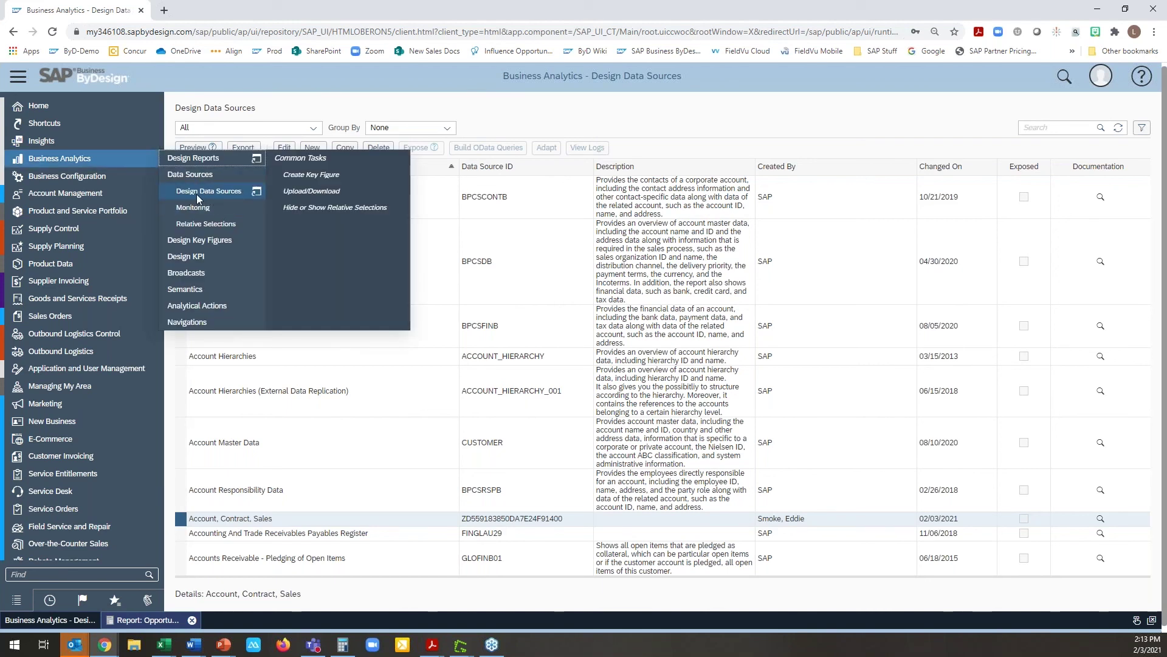
{"action": "left_click", "coordinate": [199, 194]}
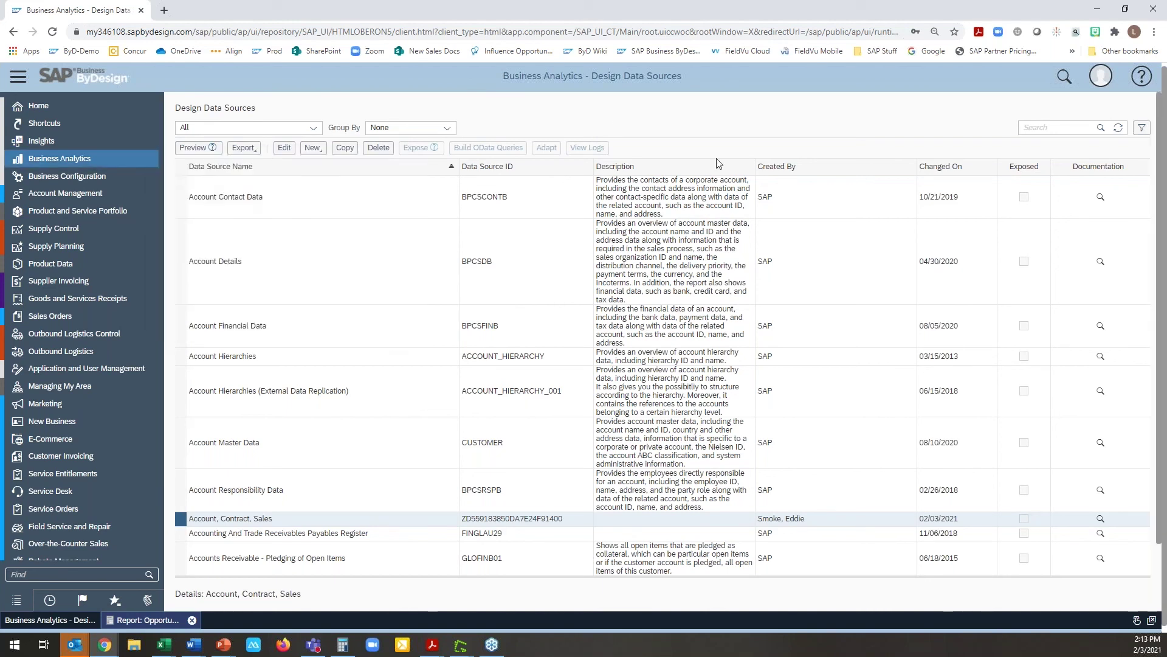
{"action": "left_click", "coordinate": [312, 148]}
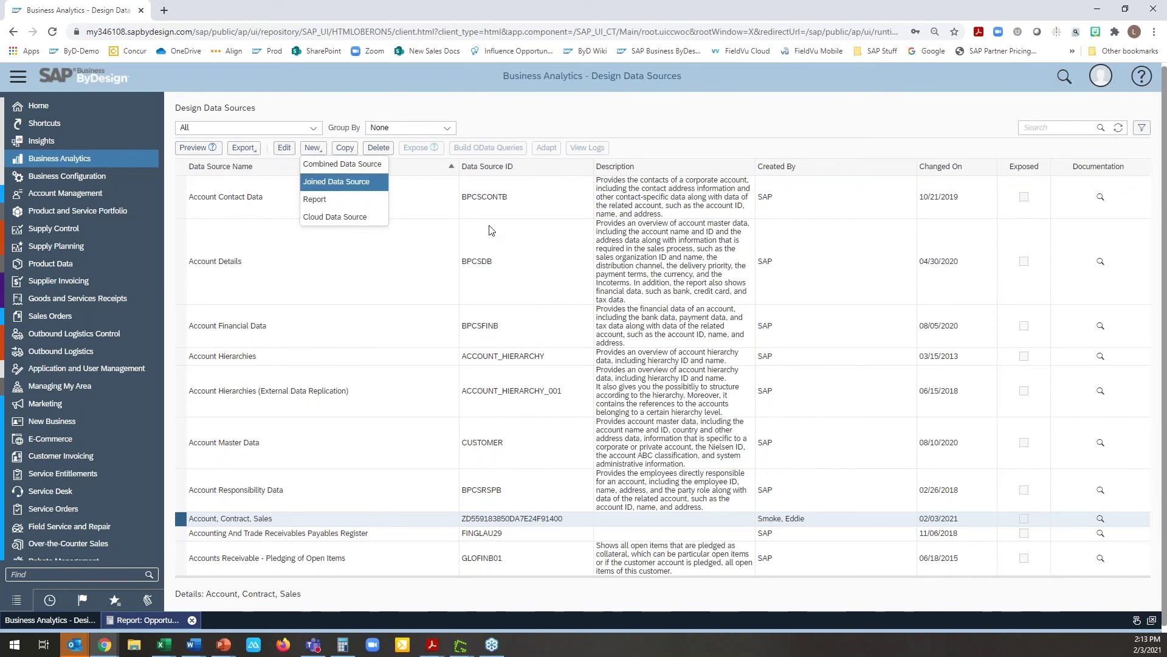
{"action": "left_click", "coordinate": [336, 181]}
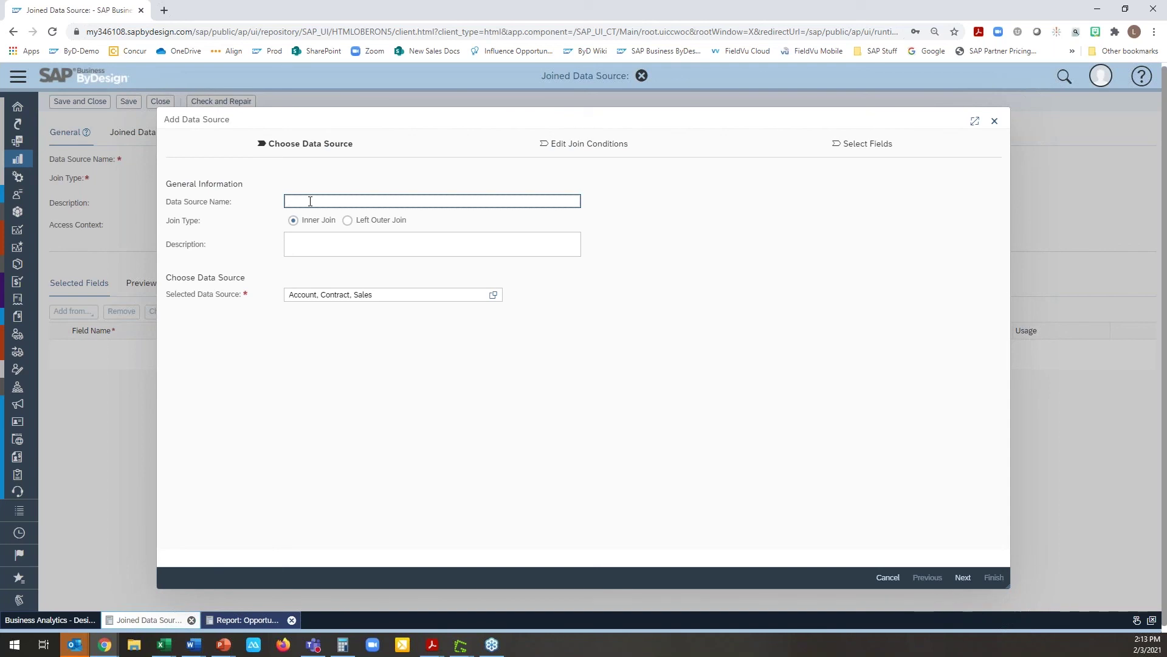
{"action": "type", "text": "Accounts And Sales"}
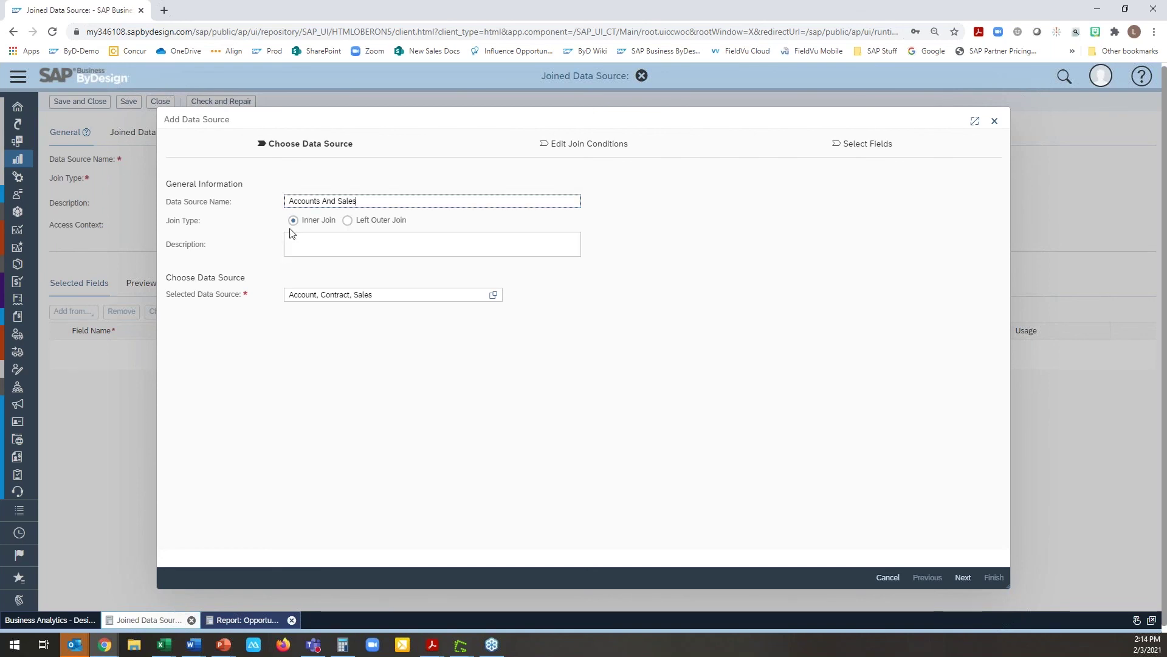
{"action": "left_click", "coordinate": [347, 221]}
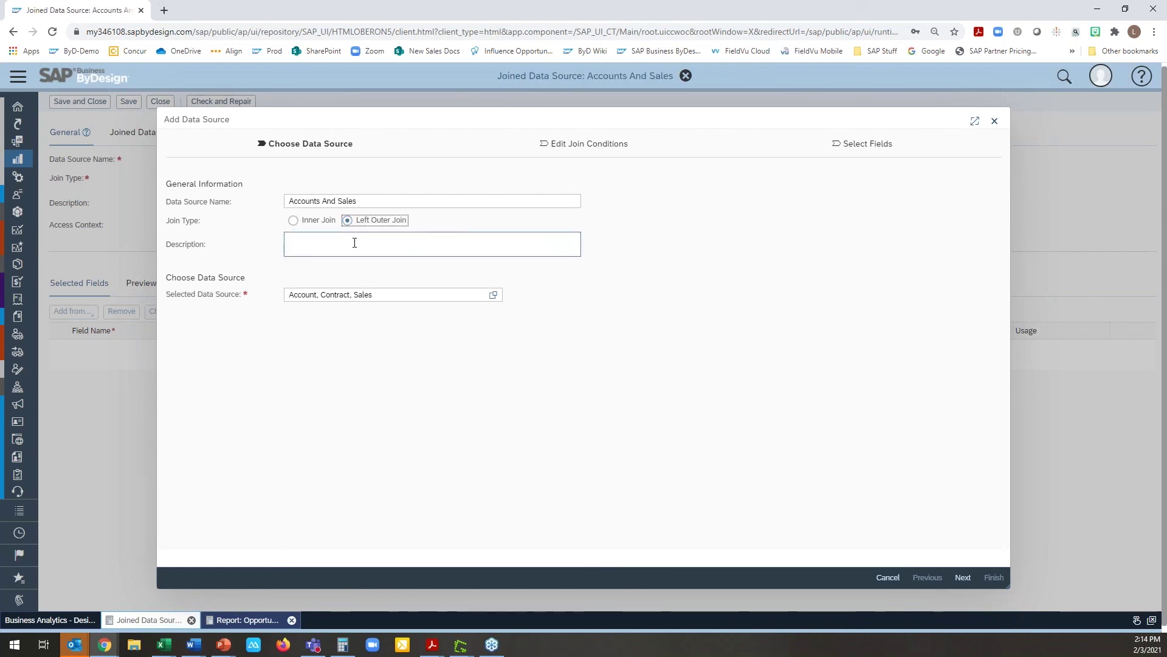
Step: Replace the selected data source with Account Master Data and proceed to its field selection
{"action": "left_click", "coordinate": [388, 296]}
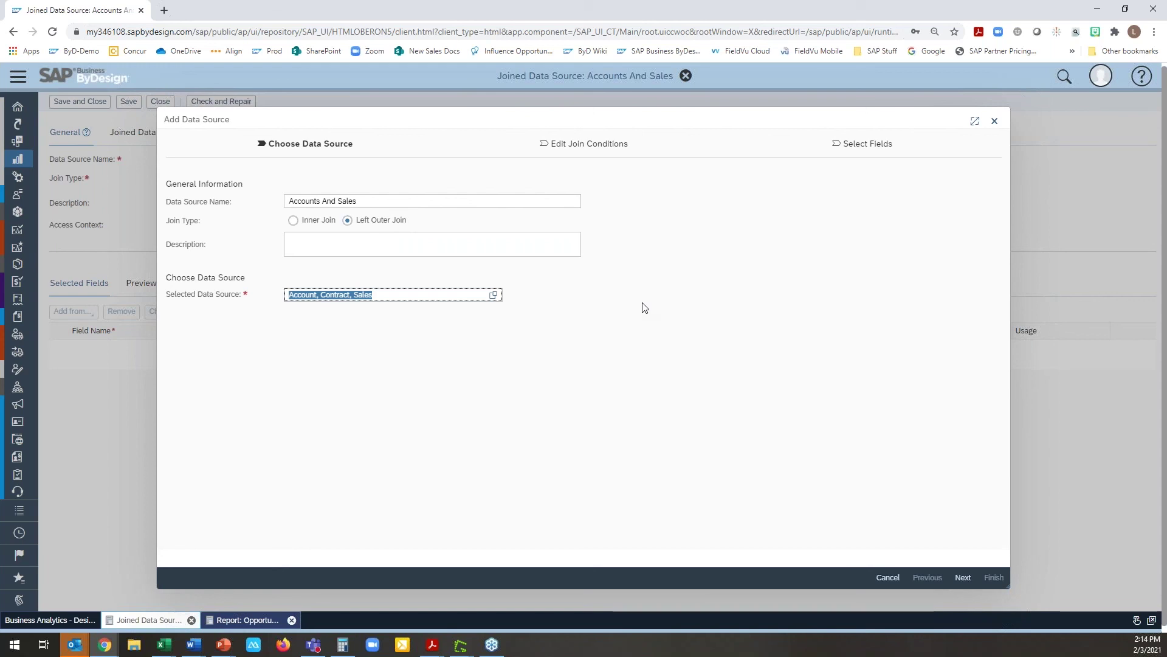
{"action": "type", "text": "account"}
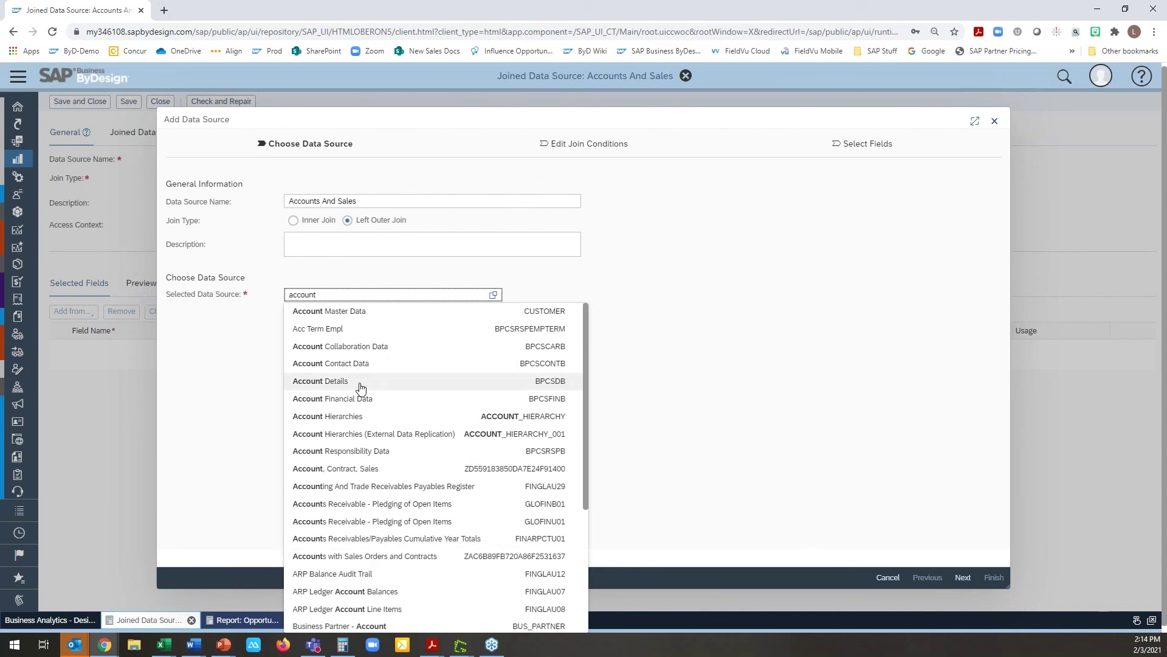
{"action": "scroll", "coordinate": [361, 388], "scroll_direction": "down", "scroll_amount": 2}
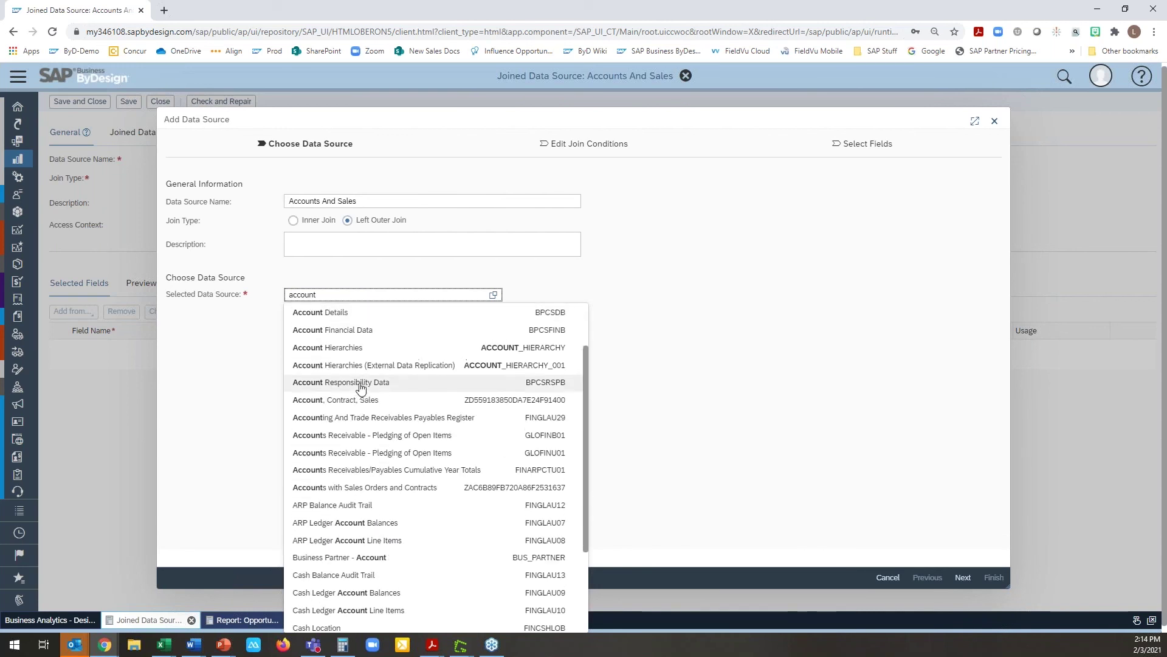
{"action": "scroll", "coordinate": [359, 383], "scroll_direction": "up", "scroll_amount": 2}
{"action": "left_click", "coordinate": [355, 312]}
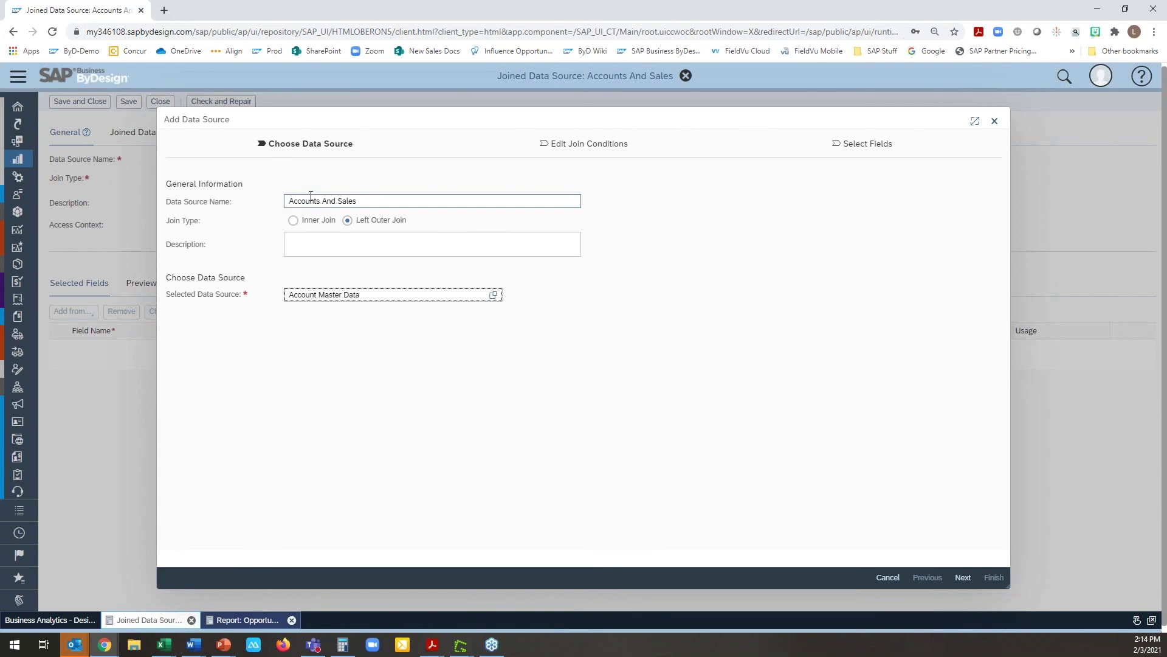
{"action": "left_click", "coordinate": [963, 577]}
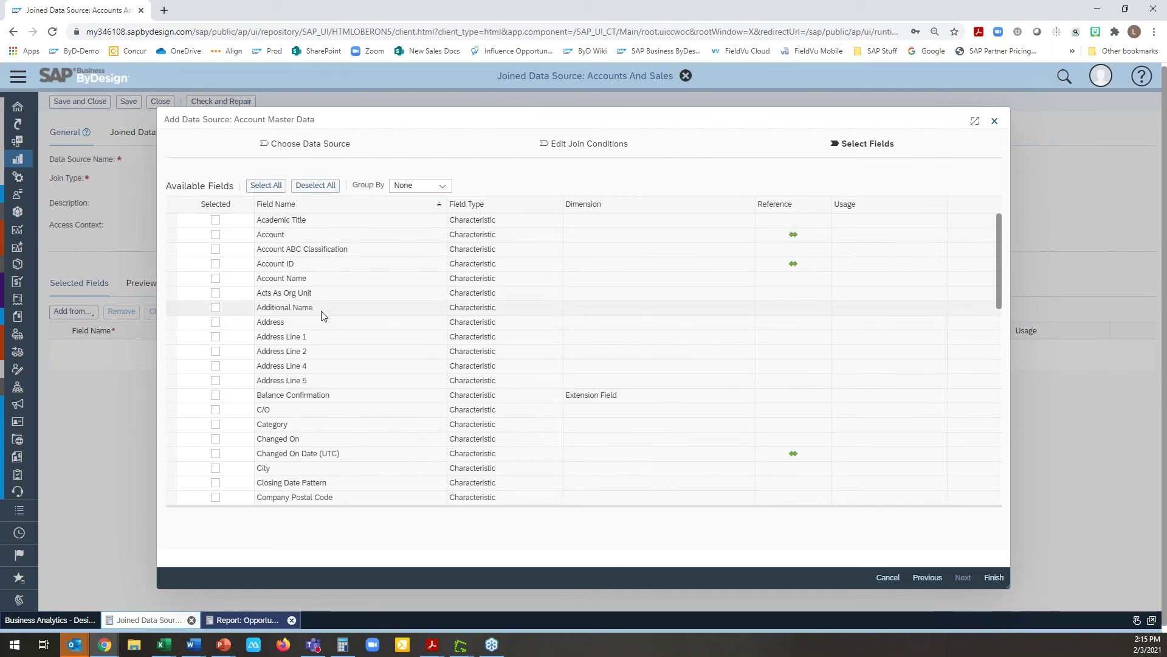
Step: Include the Account, Account ID and Address fields from Account Master Data and finish adding the data source
{"action": "left_click", "coordinate": [215, 234]}
{"action": "left_click", "coordinate": [216, 263]}
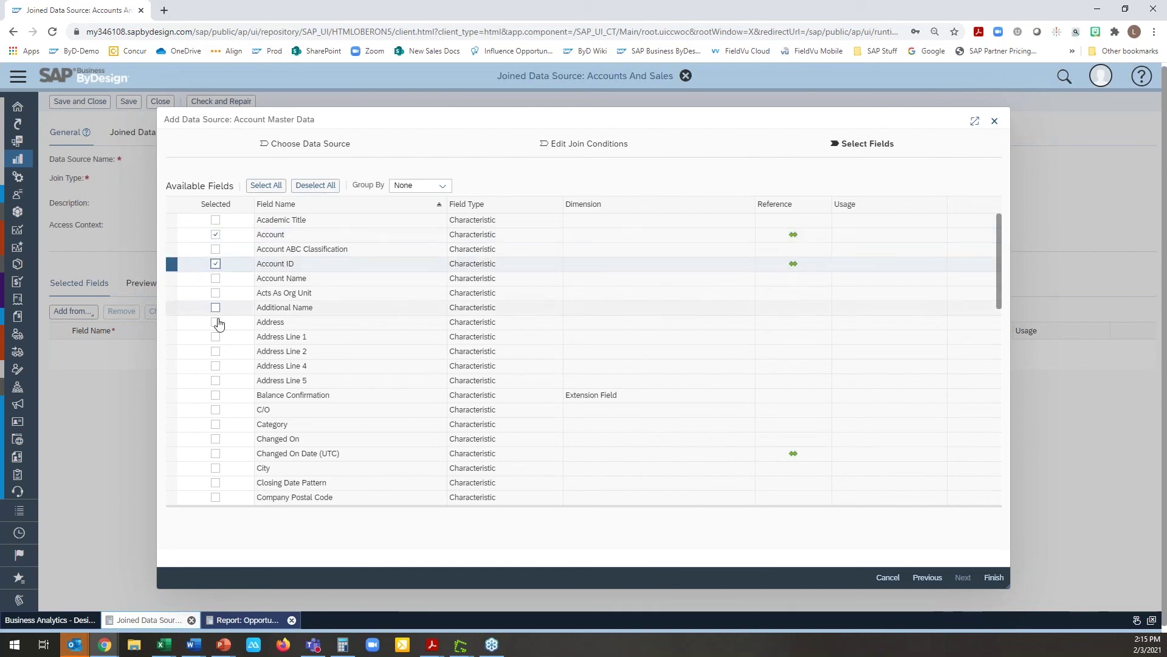
{"action": "left_click", "coordinate": [215, 322]}
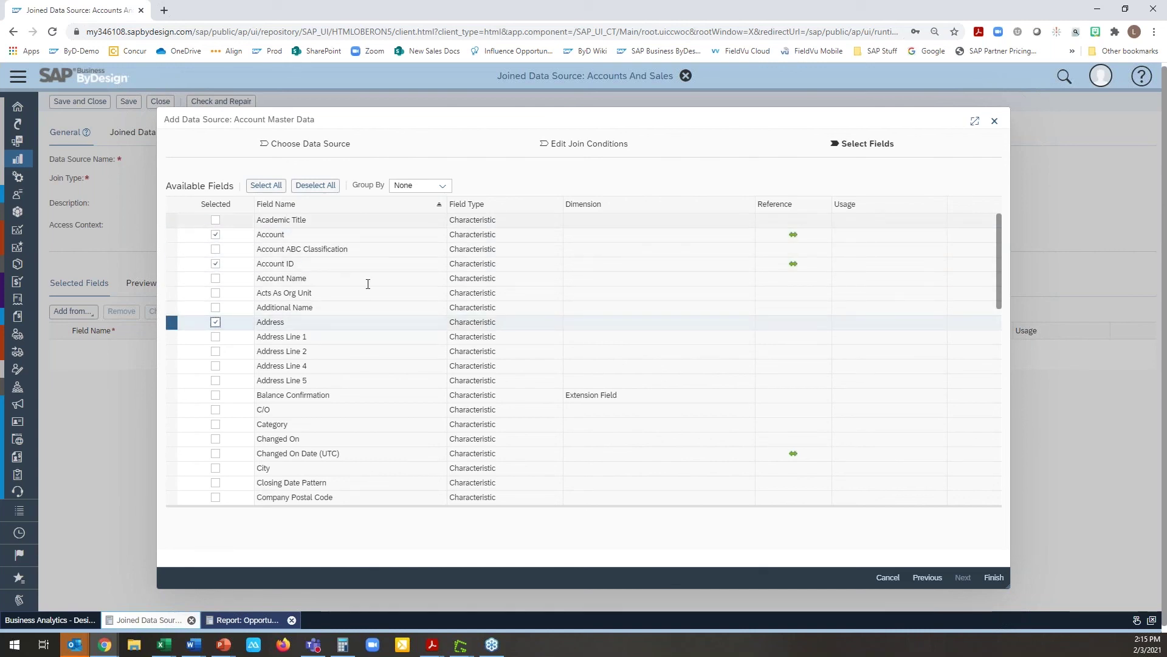
{"action": "left_click_drag", "start_coordinate": [1000, 307], "coordinate": [1002, 506]}
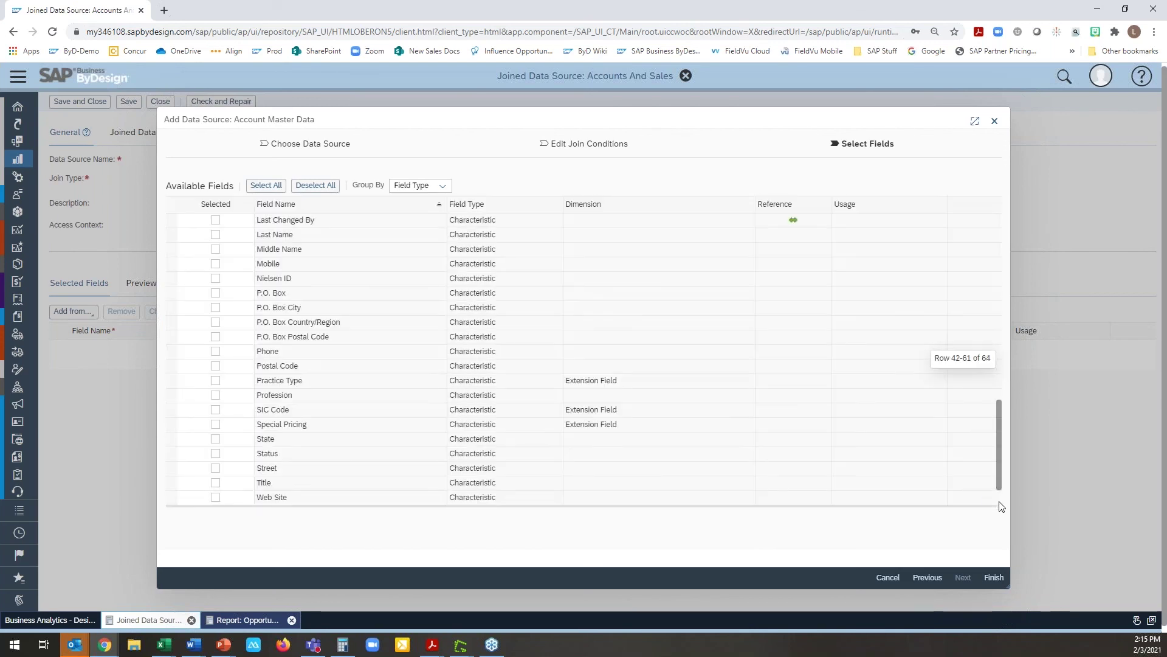
{"action": "left_click", "coordinate": [994, 577]}
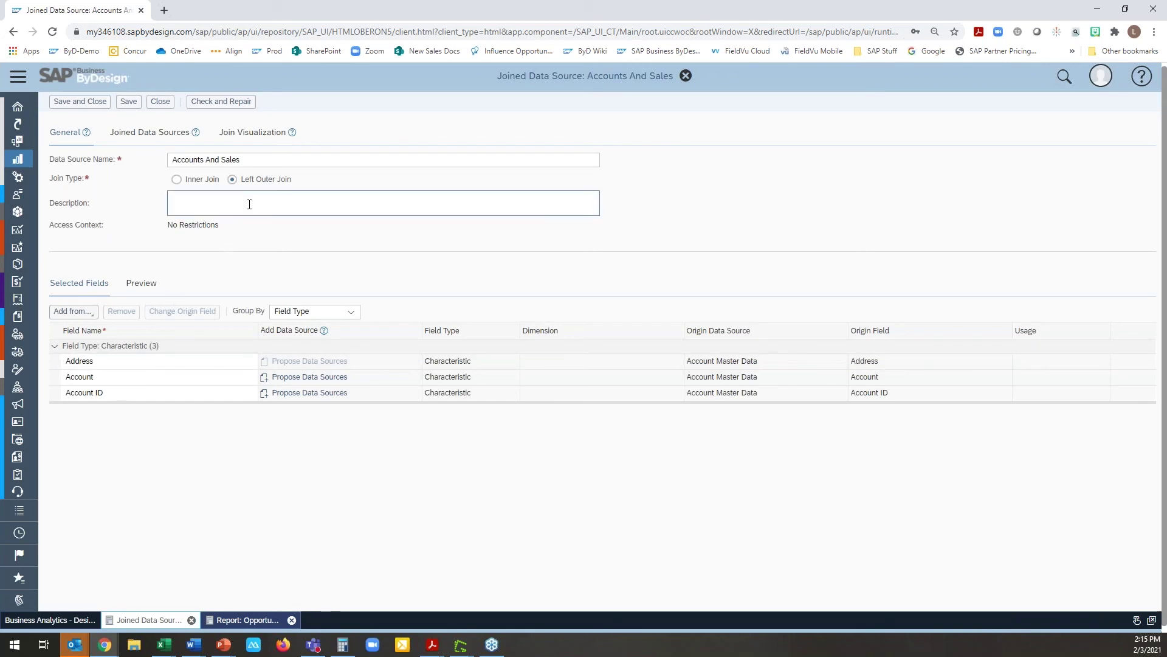
Step: Add Sales Order Item as the second data source of the join and proceed to its join conditions
{"action": "left_click", "coordinate": [228, 133]}
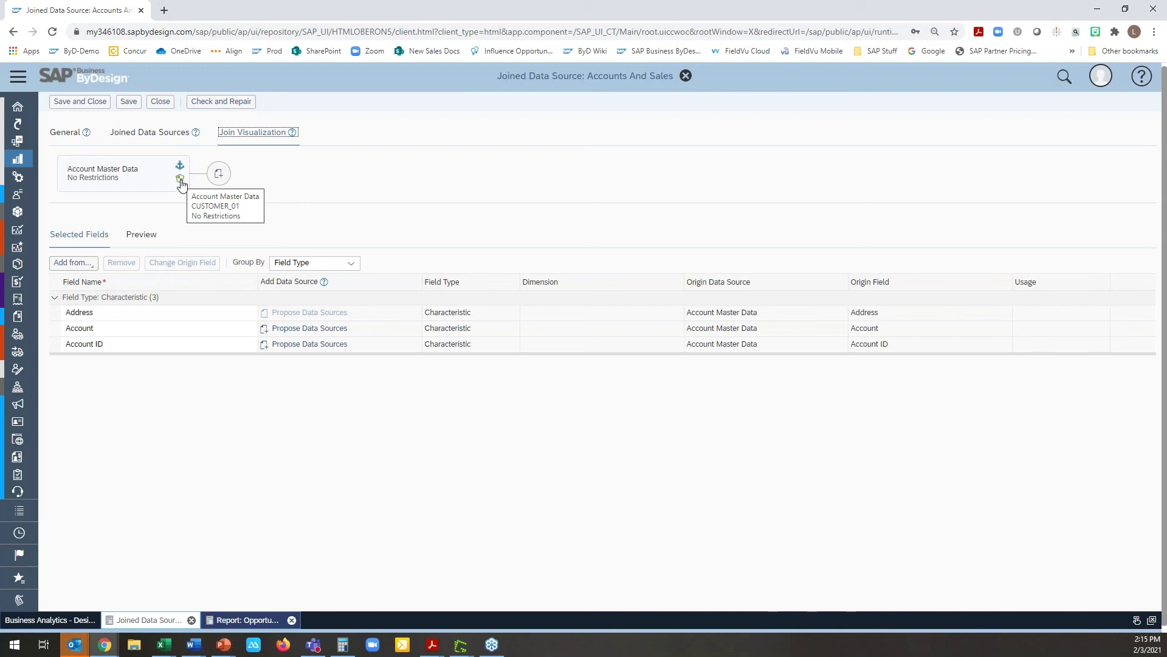
{"action": "left_click", "coordinate": [138, 135]}
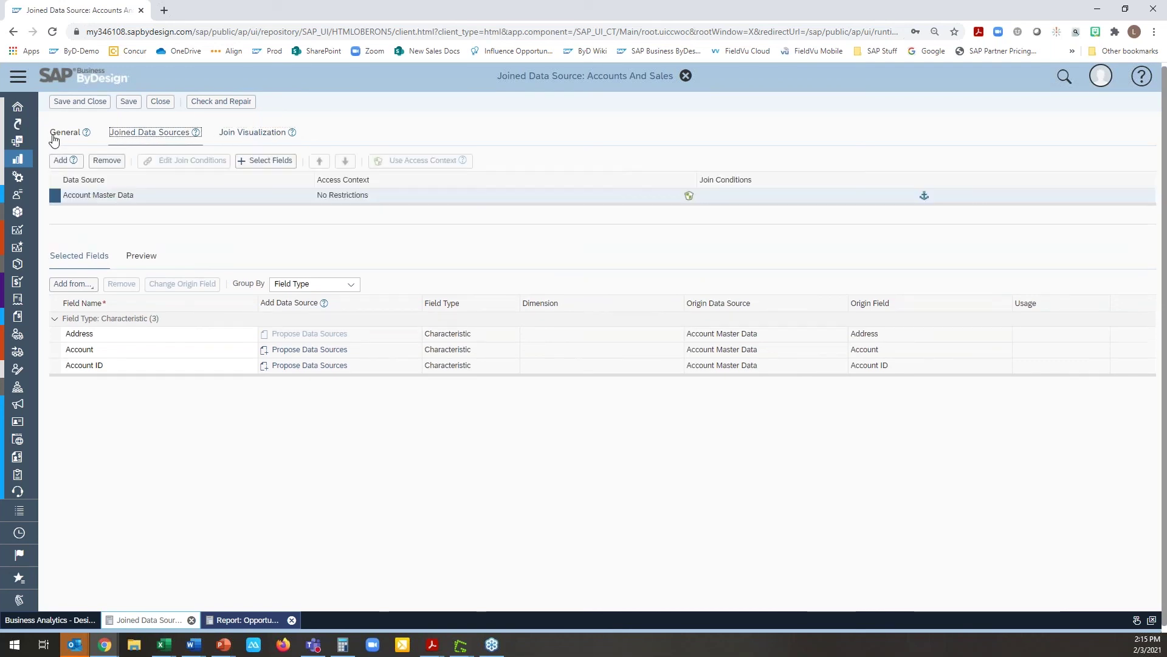
{"action": "scroll", "coordinate": [172, 247], "scroll_direction": "down", "scroll_amount": 2}
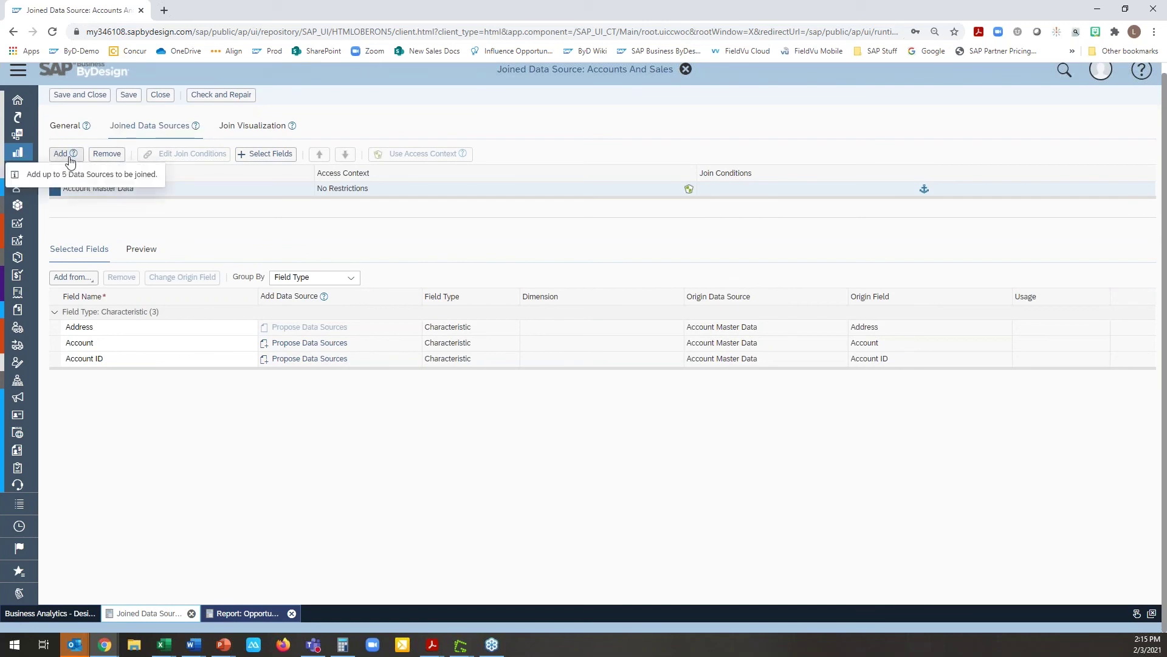
{"action": "left_click", "coordinate": [60, 153]}
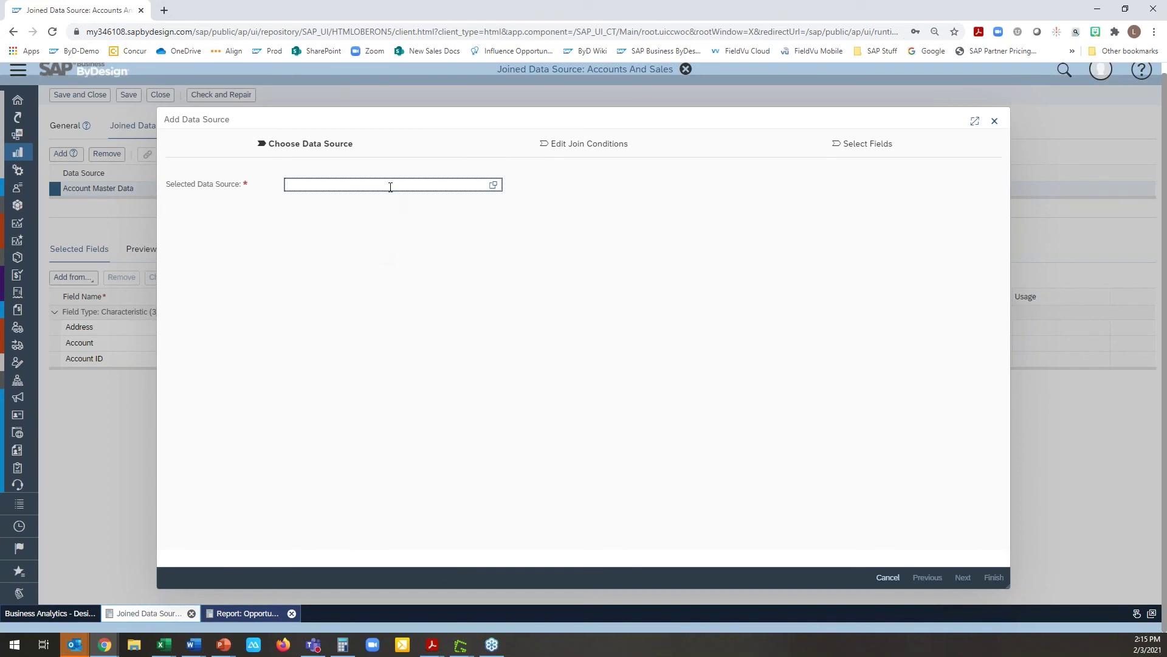
{"action": "type", "text": "sales"}
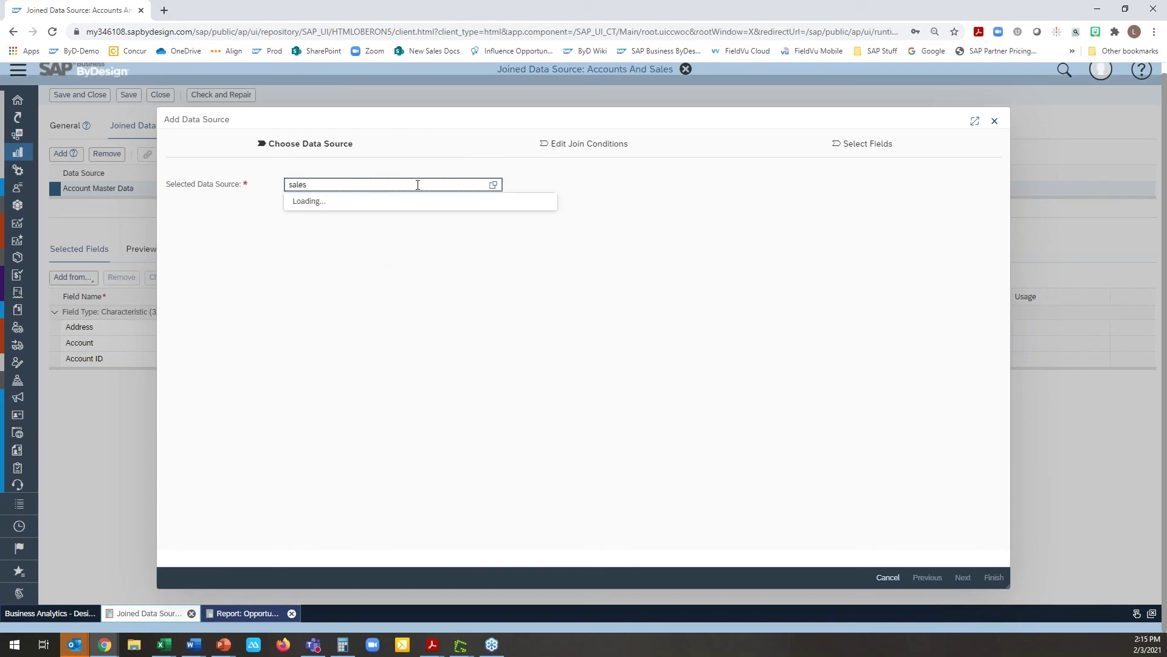
{"action": "type", "text": " order Item"}
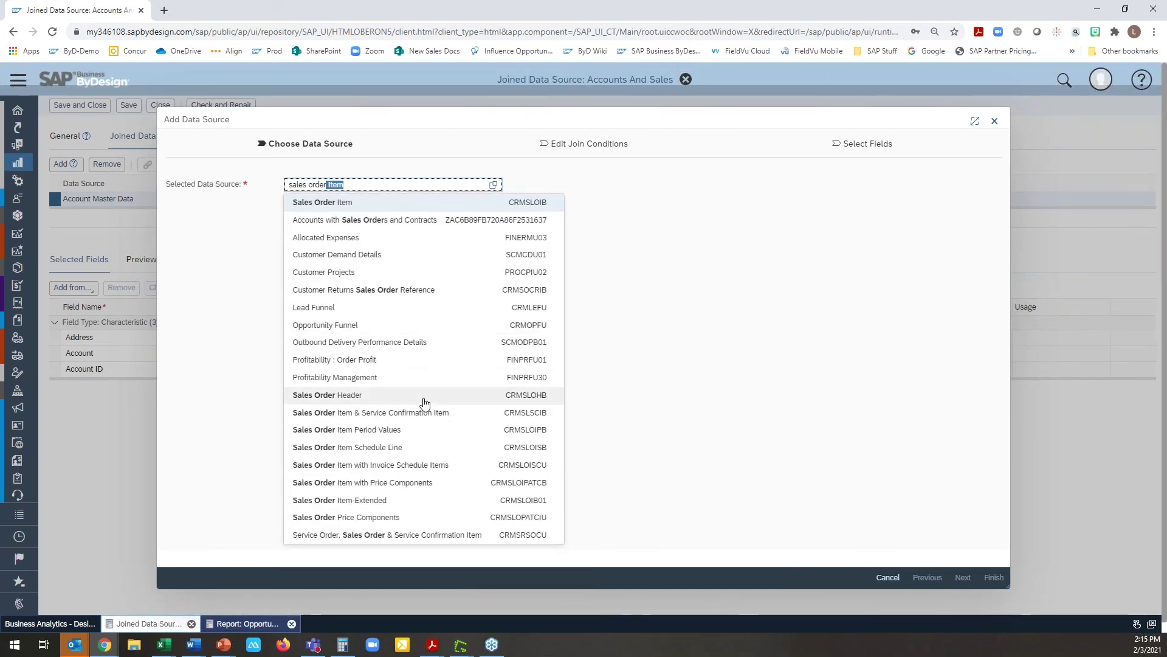
{"action": "left_click", "coordinate": [358, 207]}
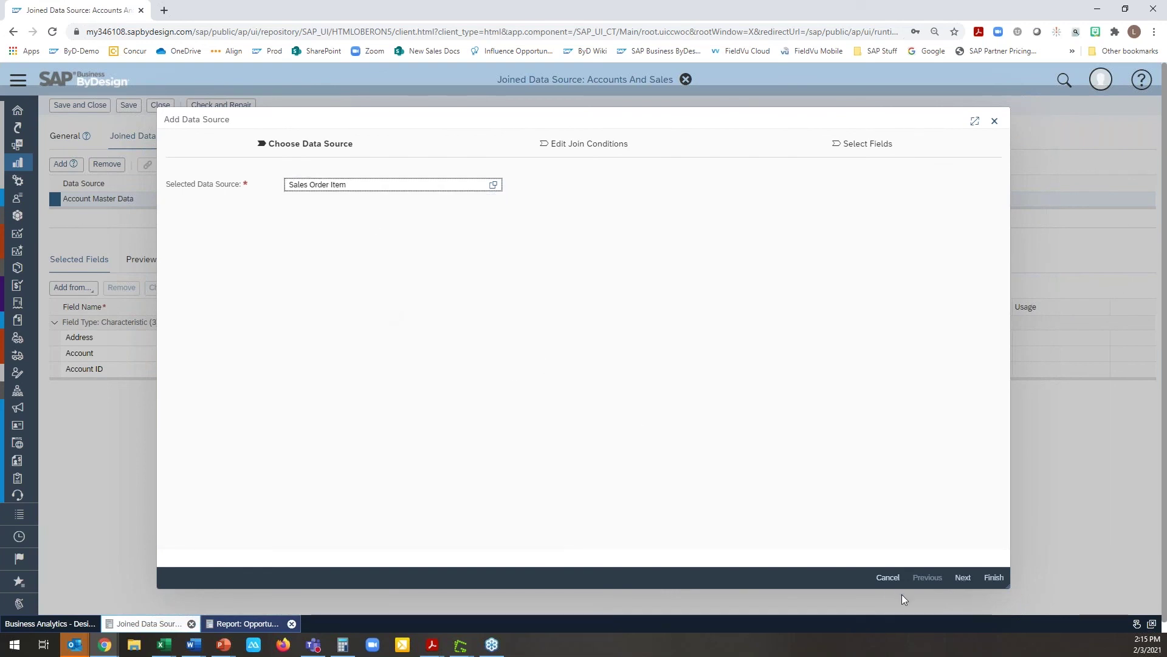
{"action": "left_click", "coordinate": [963, 578]}
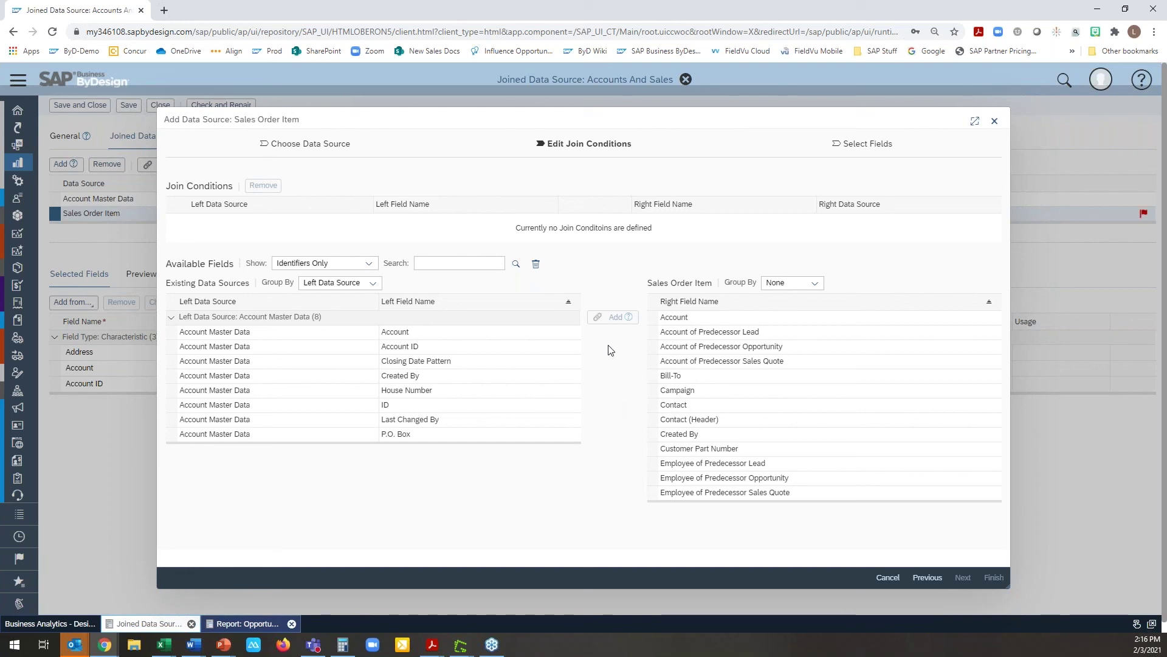
Step: Join Account of Account Master Data to Account of Sales Order Item and finish adding the data source
{"action": "left_click", "coordinate": [391, 333]}
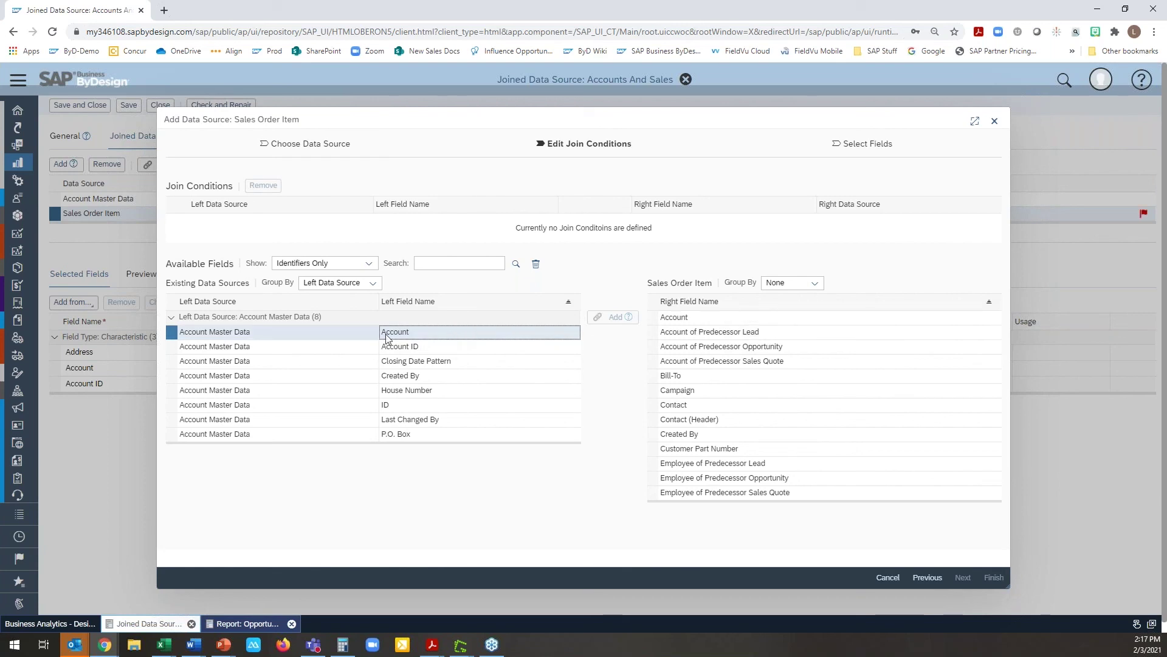
{"action": "left_click", "coordinate": [714, 318]}
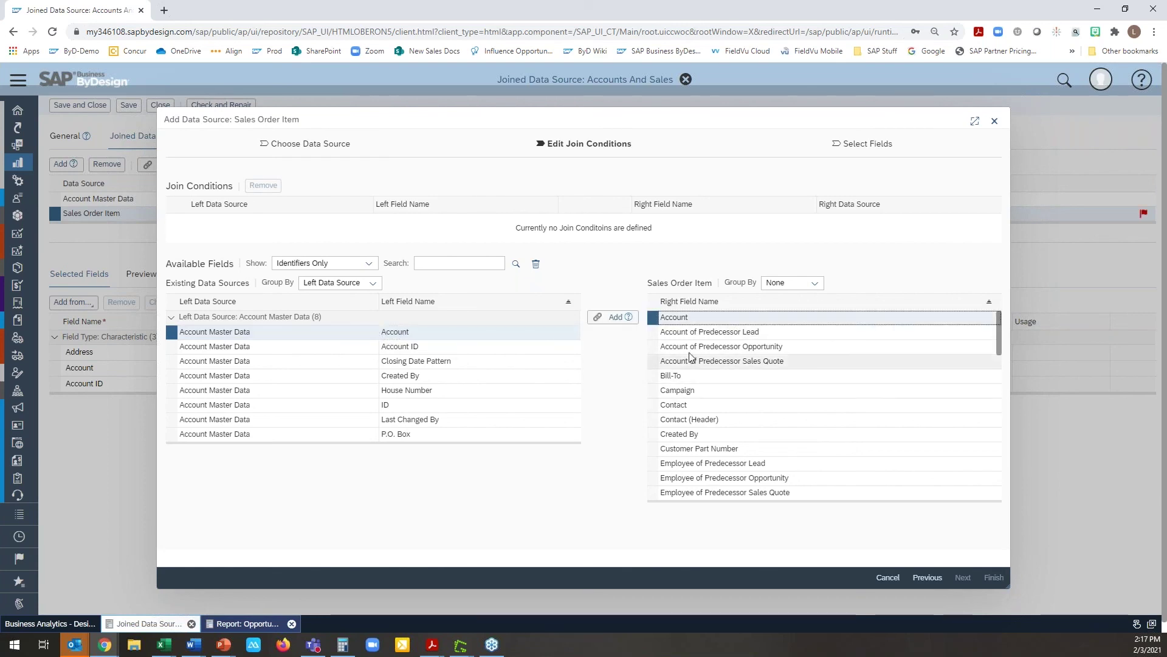
{"action": "left_click", "coordinate": [614, 317]}
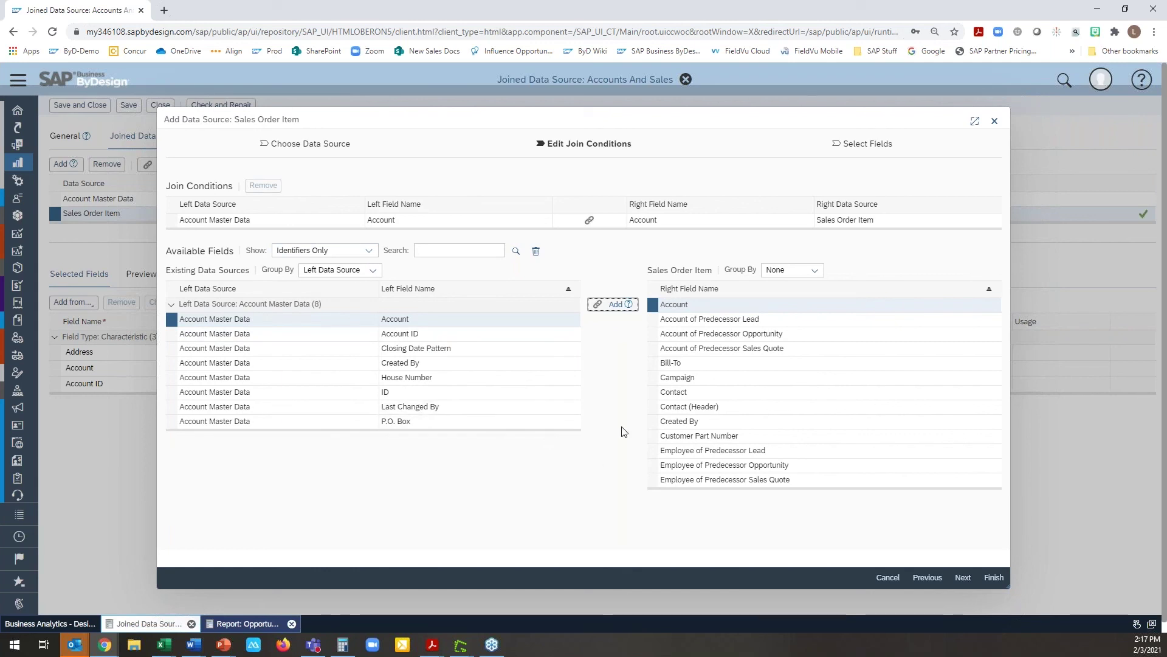
{"action": "left_click", "coordinate": [992, 578]}
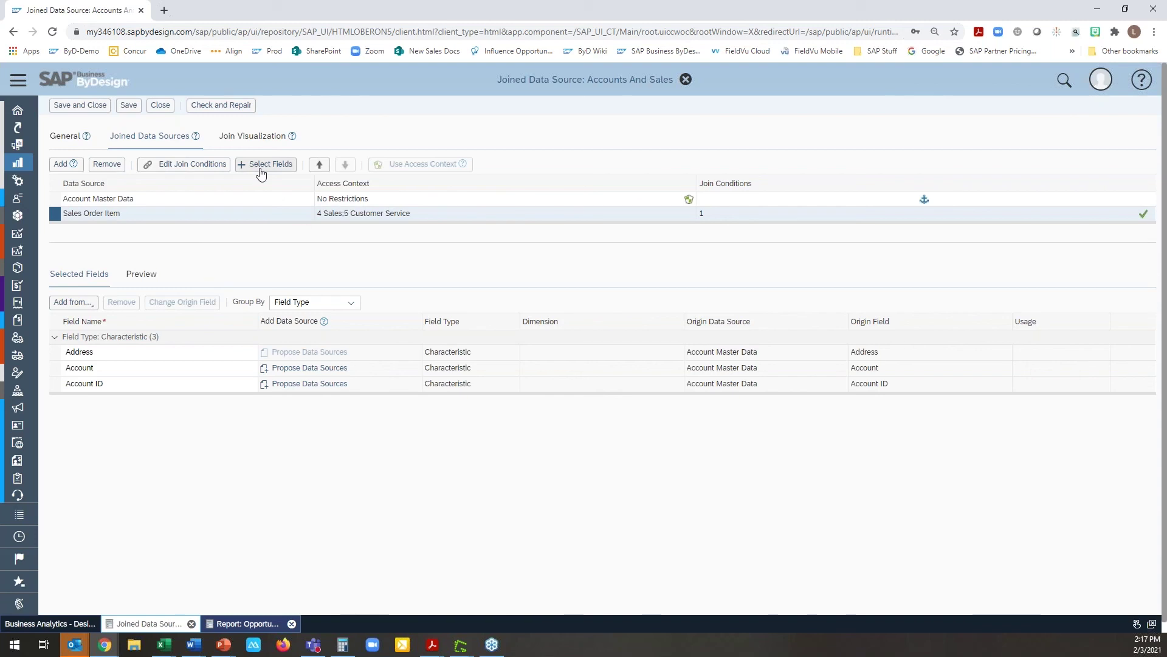
Step: Preview the joined data with Account as a row field and check the key figures available for its columns
{"action": "left_click", "coordinate": [86, 304]}
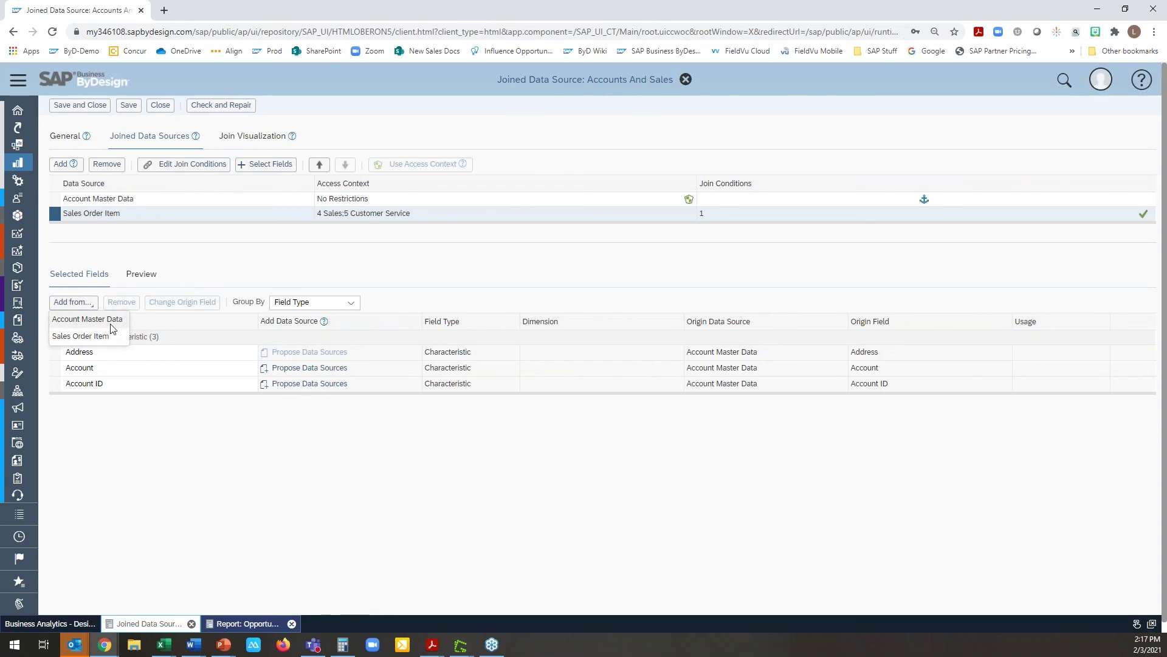
{"action": "left_click", "coordinate": [252, 262]}
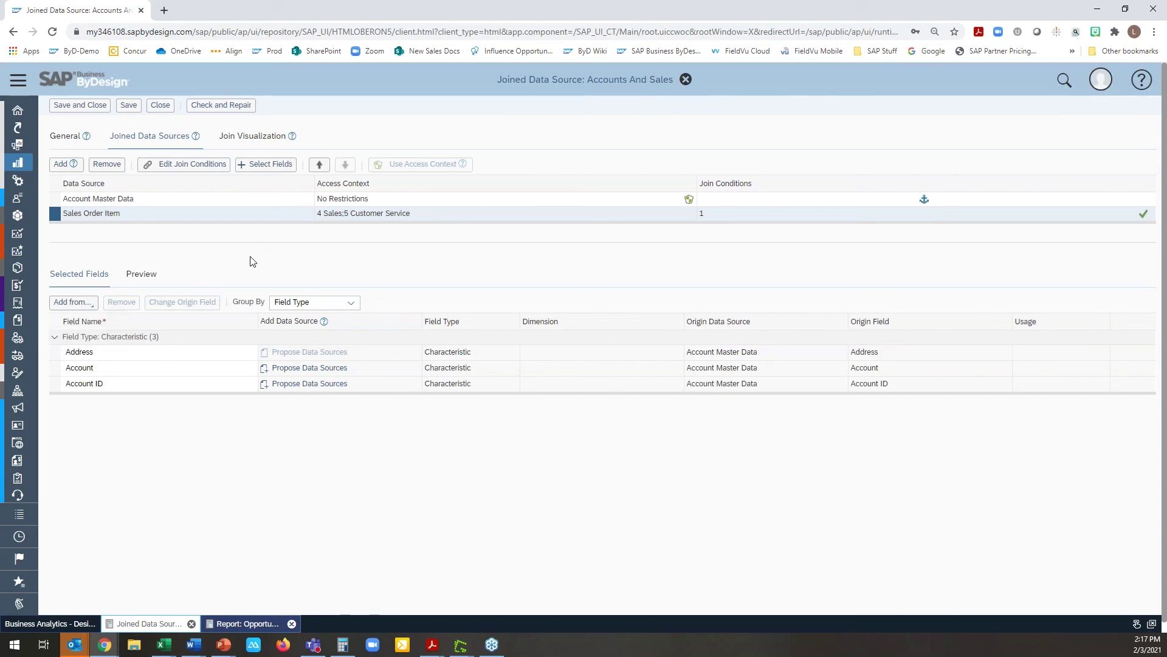
{"action": "left_click", "coordinate": [161, 280]}
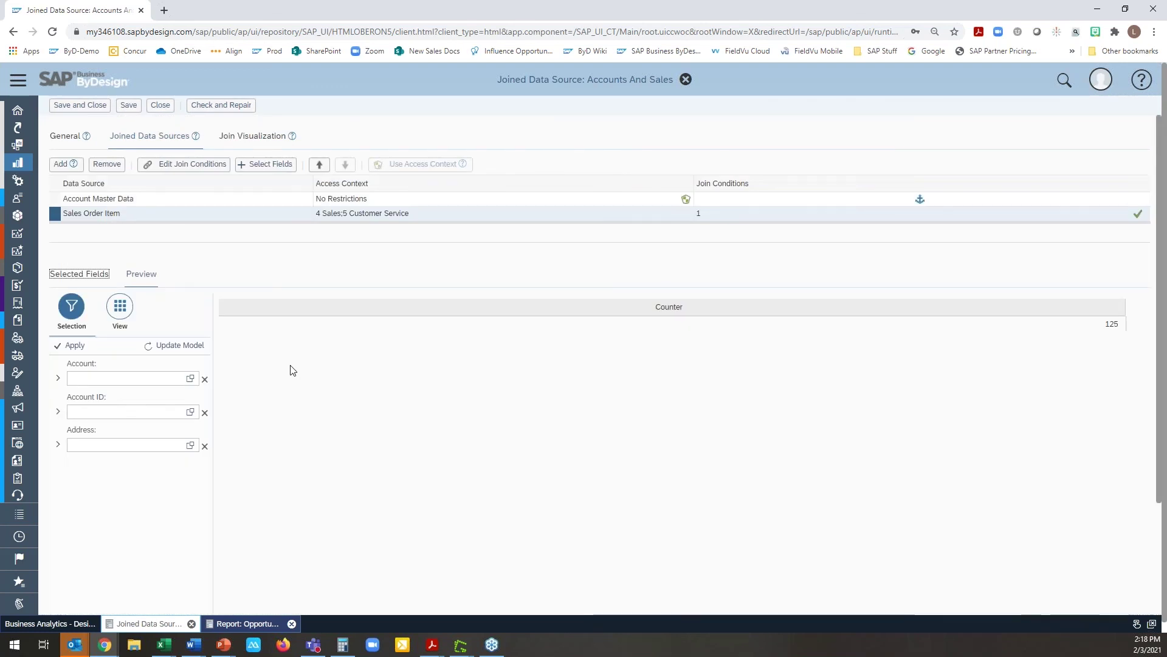
{"action": "left_click", "coordinate": [119, 307]}
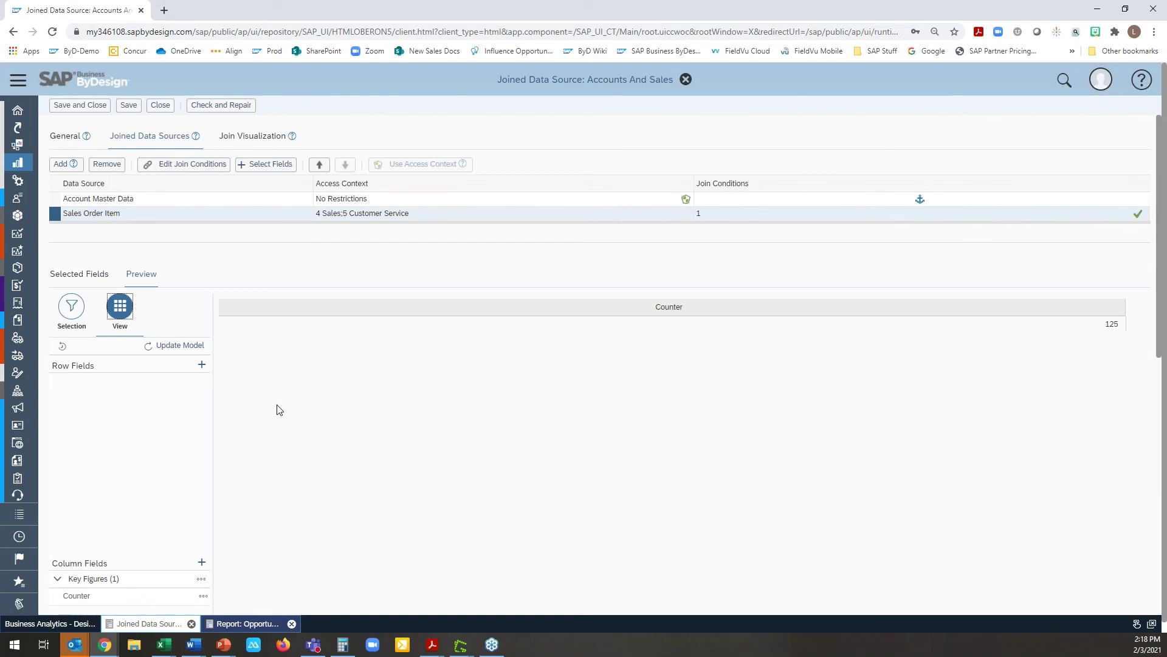
{"action": "left_click", "coordinate": [202, 364]}
{"action": "left_click", "coordinate": [474, 194]}
{"action": "left_click", "coordinate": [682, 549]}
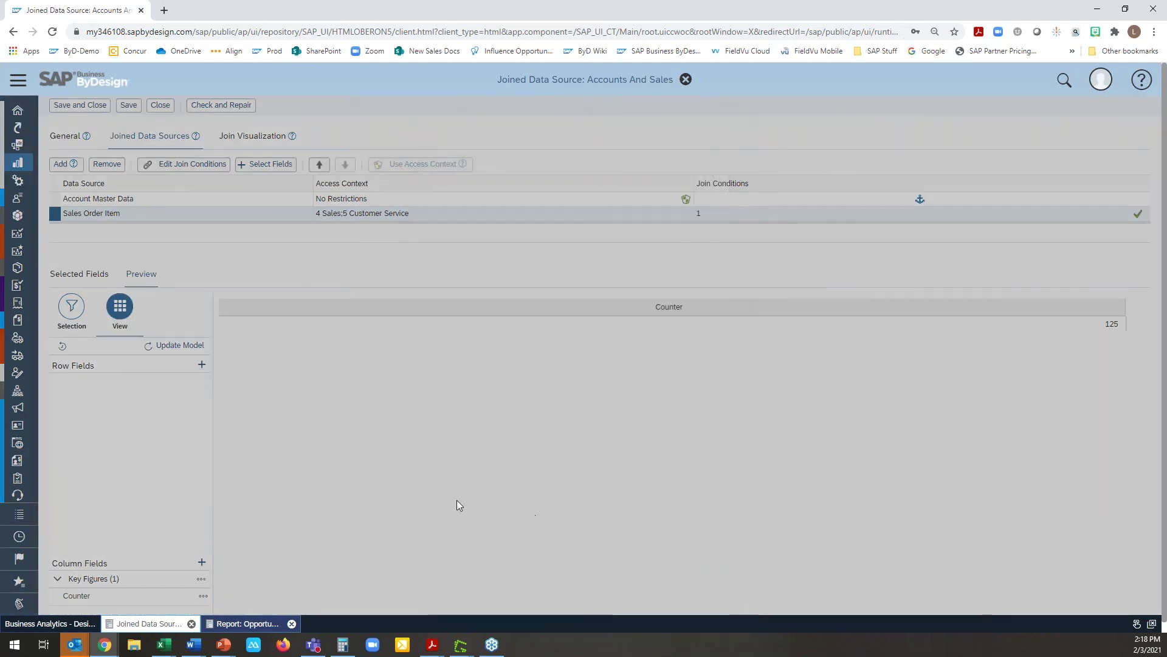
{"action": "left_click", "coordinate": [201, 561]}
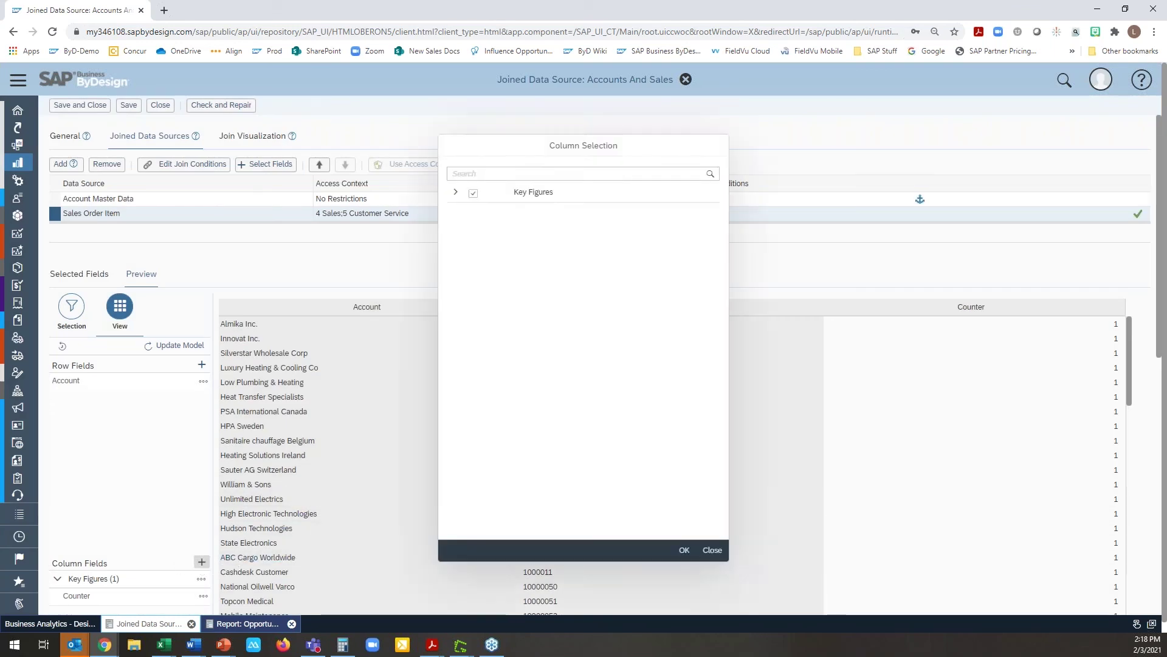
{"action": "left_click", "coordinate": [456, 192]}
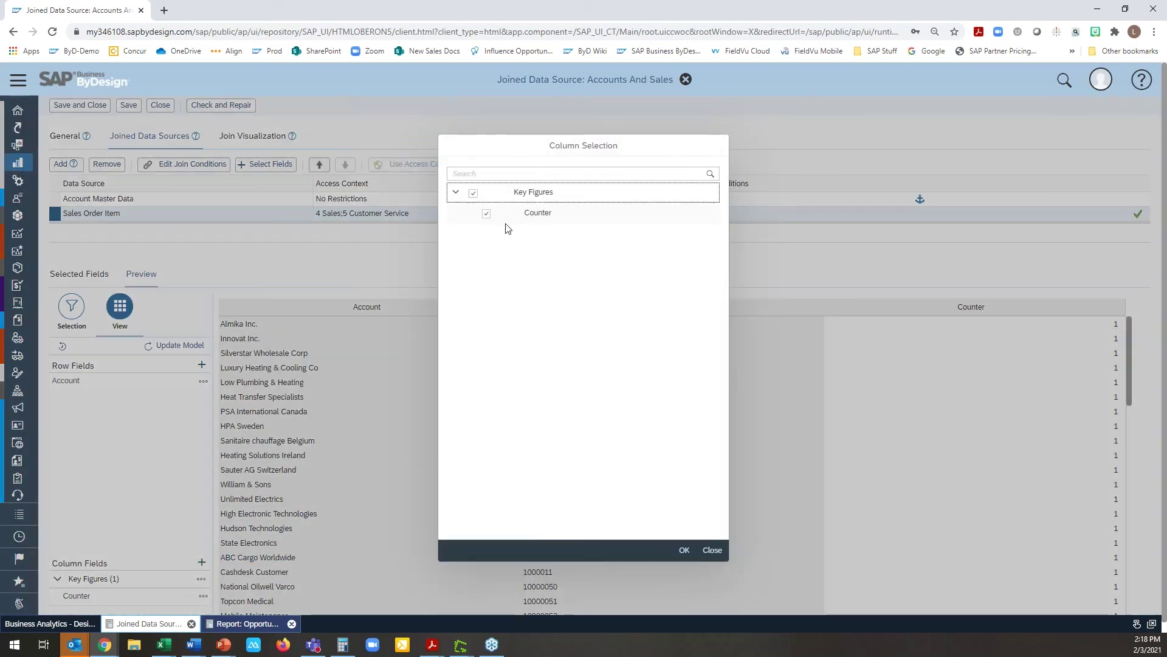
{"action": "left_click", "coordinate": [707, 553]}
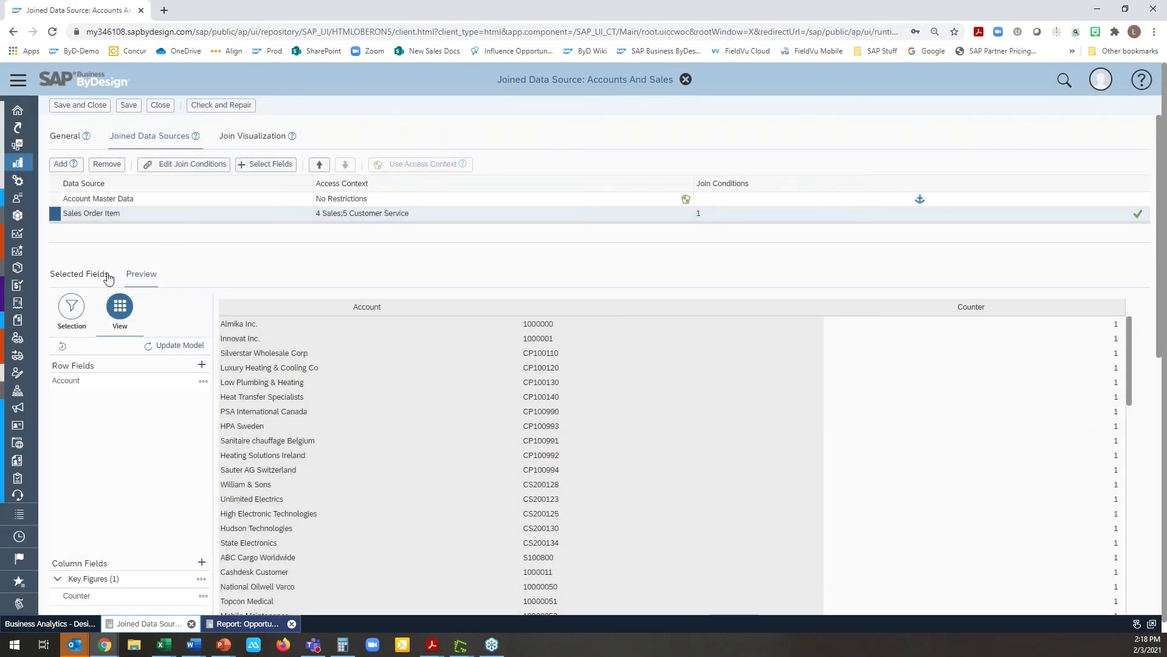
Step: Add the Total key figure from Sales Order Item to the selected fields of the joined data source
{"action": "left_click", "coordinate": [107, 275]}
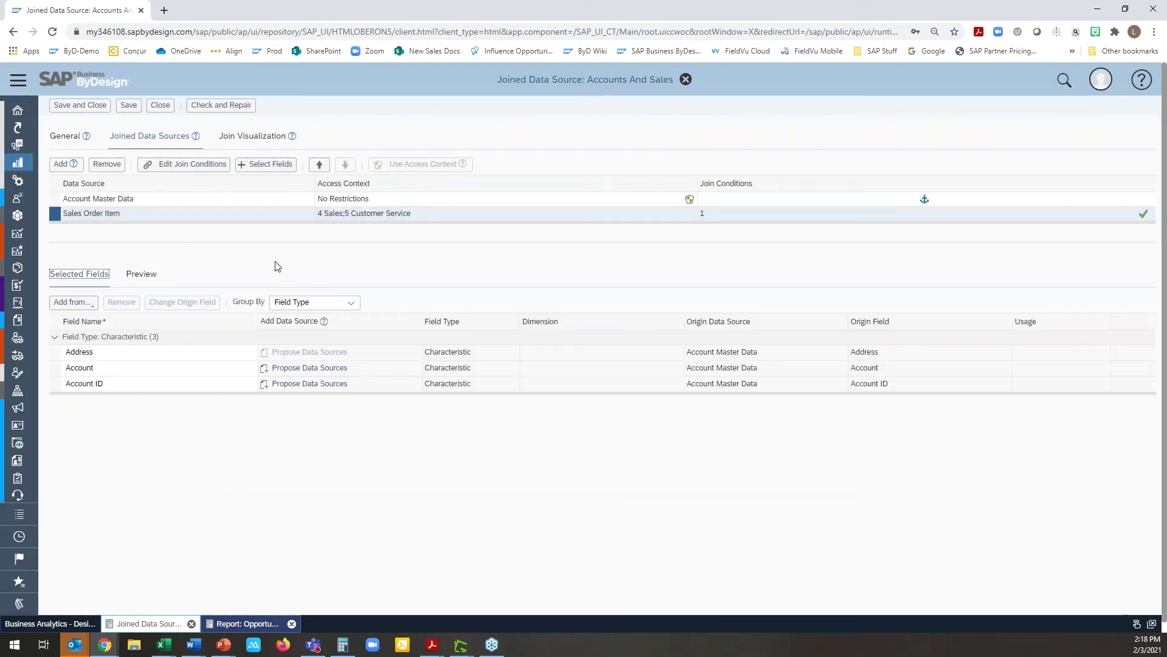
{"action": "left_click", "coordinate": [96, 305]}
{"action": "left_click", "coordinate": [91, 336]}
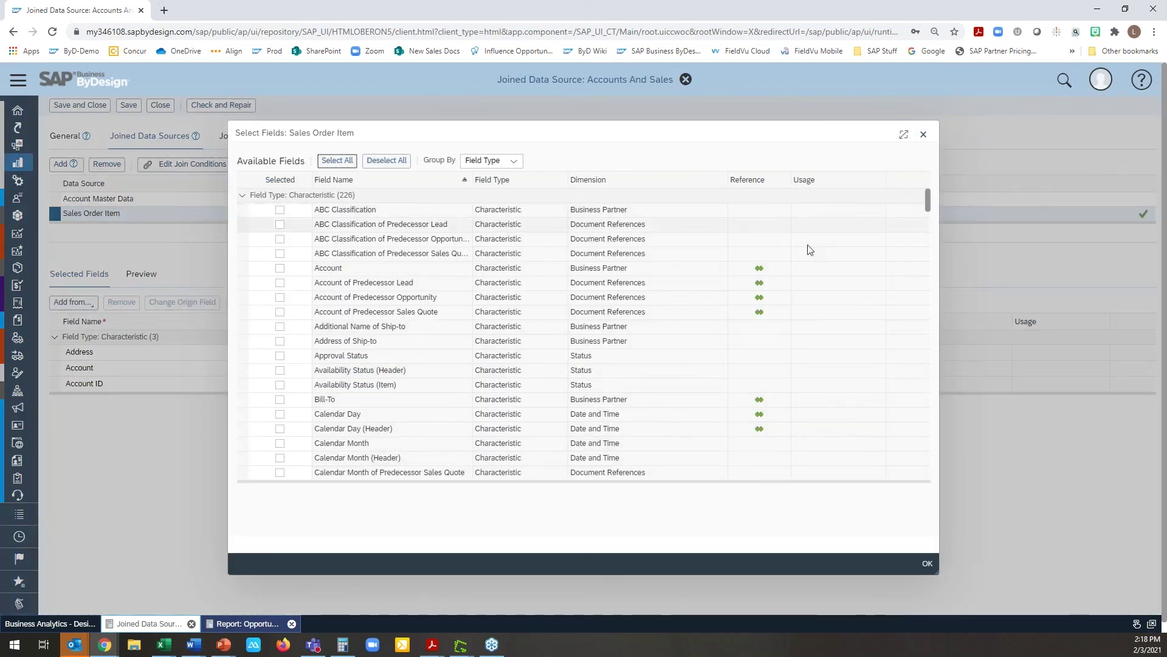
{"action": "left_click_drag", "start_coordinate": [929, 202], "coordinate": [926, 490]}
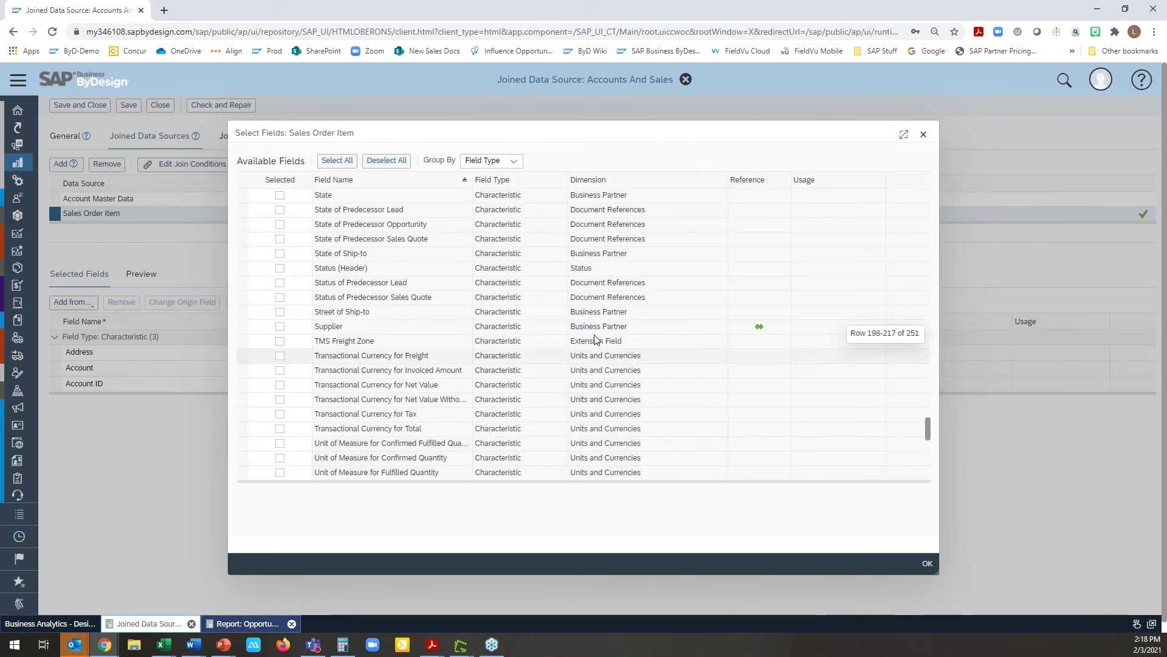
{"action": "scroll", "coordinate": [582, 340], "scroll_direction": "down", "scroll_amount": 2}
{"action": "scroll", "coordinate": [582, 340], "scroll_direction": "down", "scroll_amount": 8}
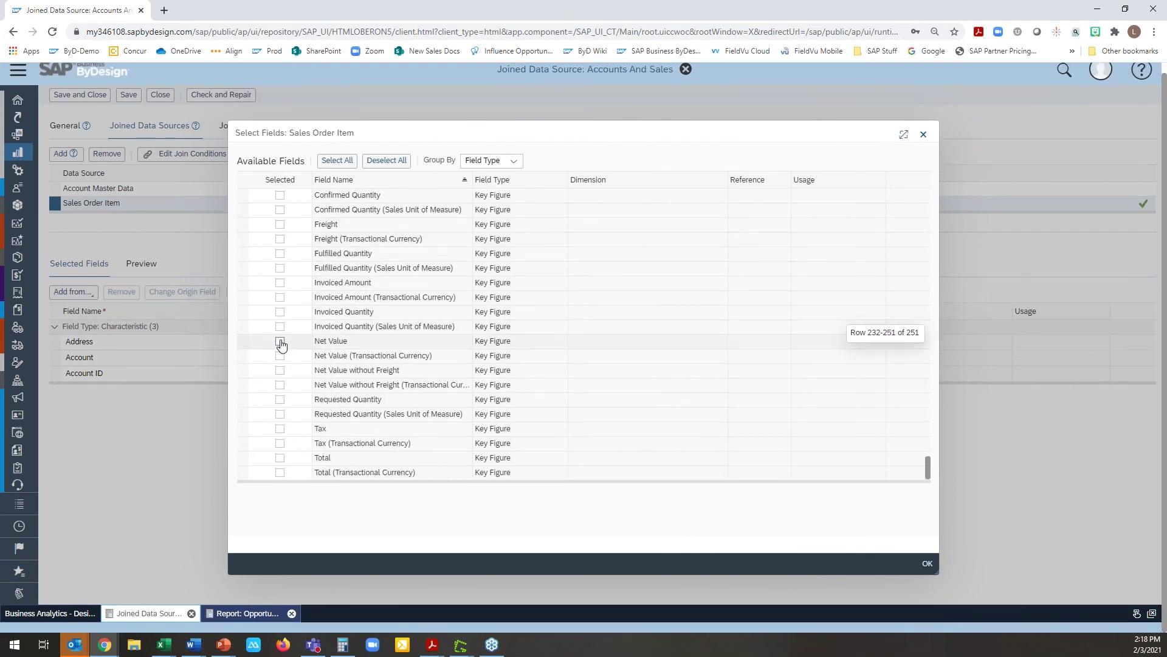
{"action": "left_click", "coordinate": [280, 457]}
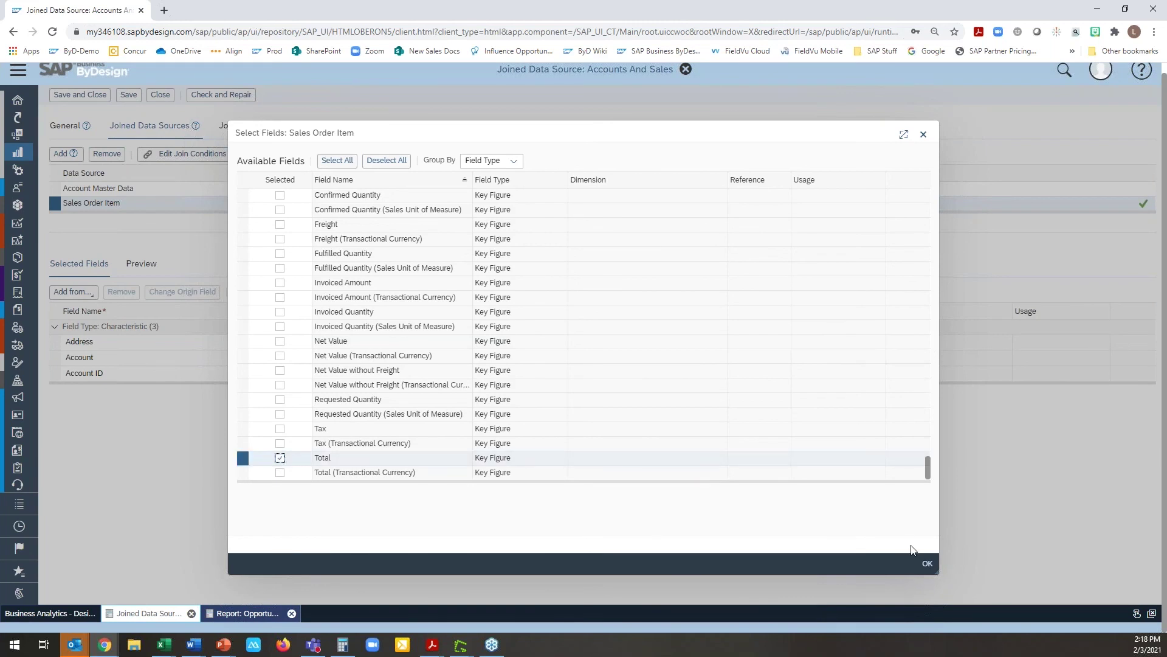
{"action": "left_click", "coordinate": [926, 562]}
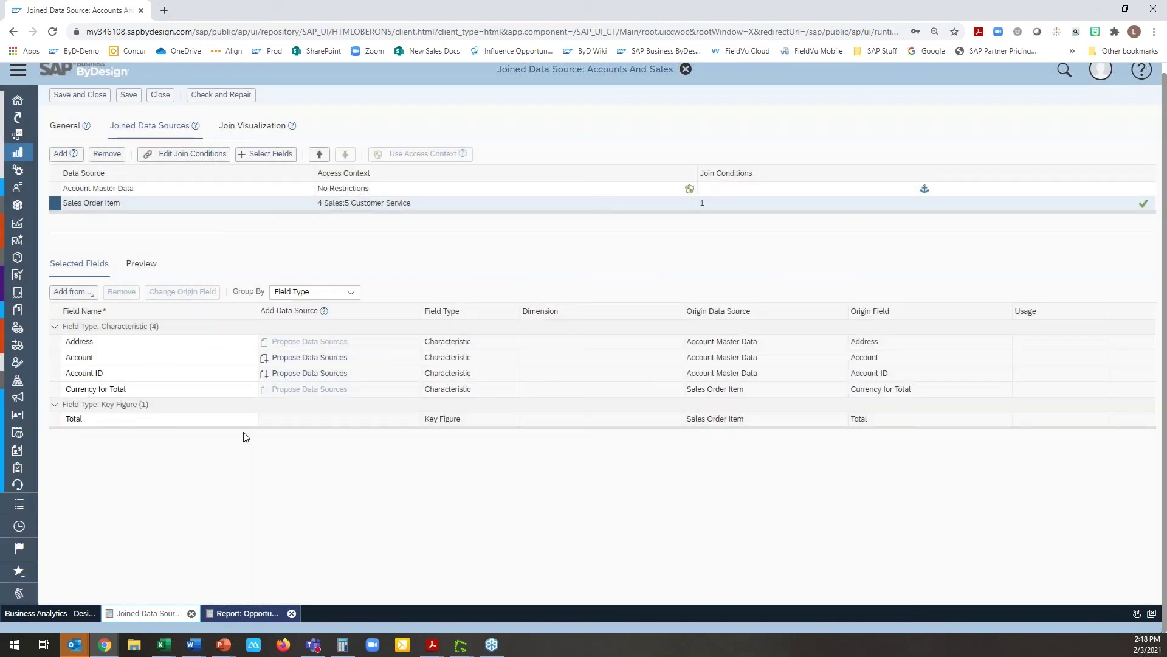
Step: Rename the Total key figure as Total (Sales Order) and save the joined data source
{"action": "left_click", "coordinate": [156, 420]}
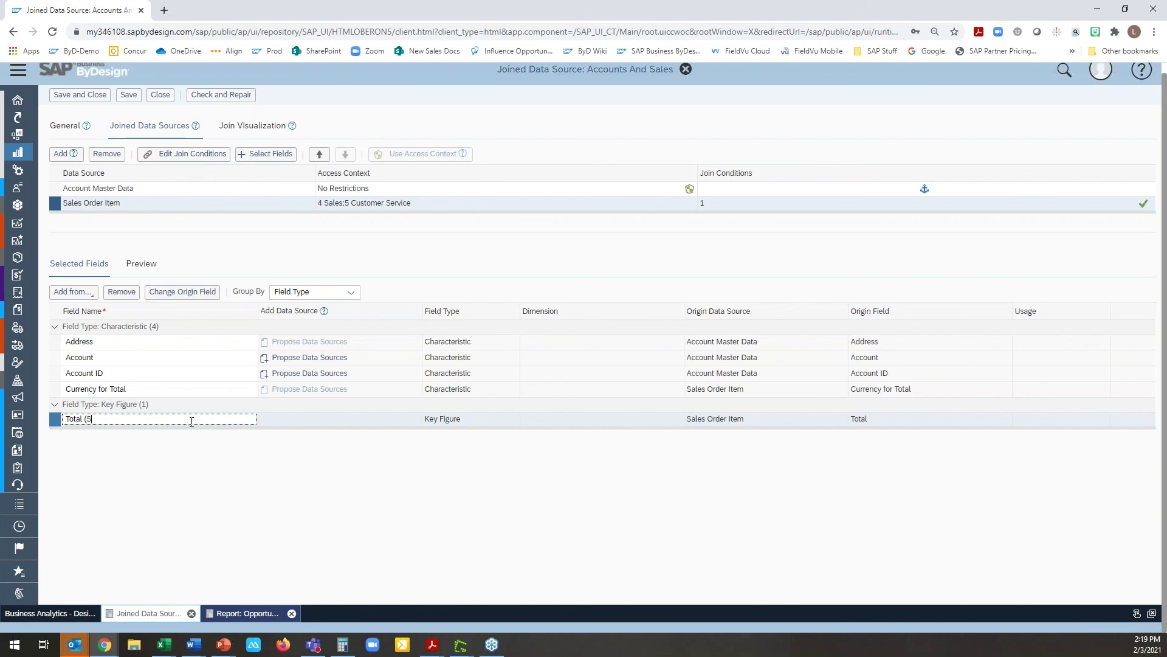
{"action": "type", "text": ")"}
{"action": "left_click", "coordinate": [199, 451]}
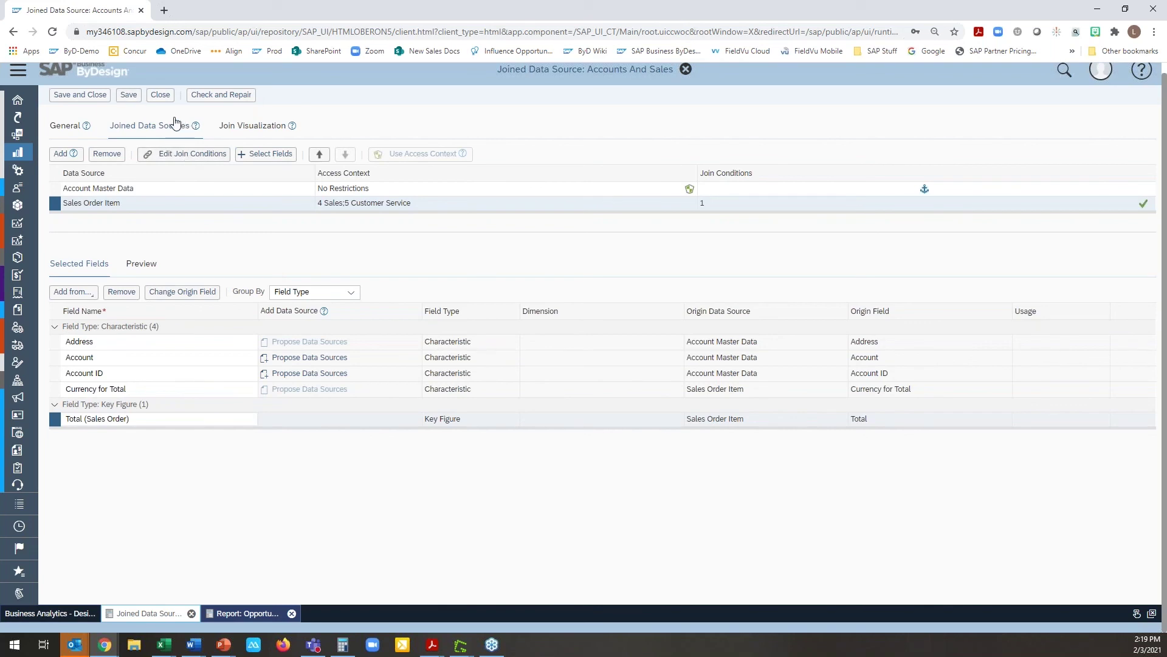
{"action": "left_click", "coordinate": [130, 97]}
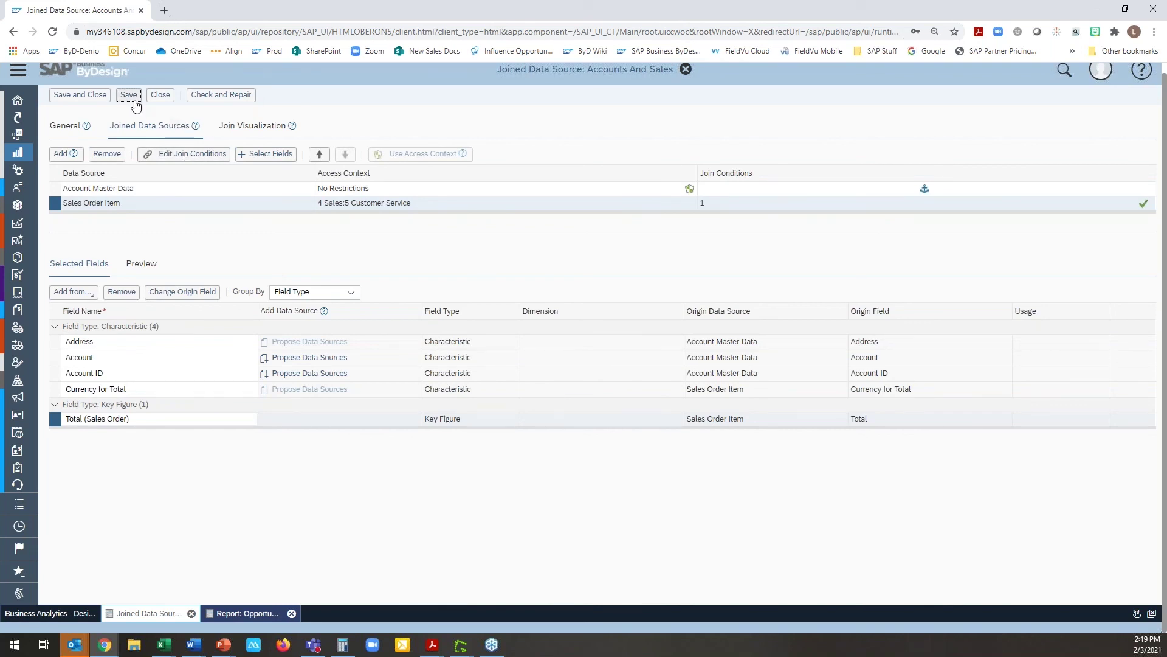
Step: View the join visualization and check which key figures the preview offers for its columns
{"action": "left_click", "coordinate": [230, 129]}
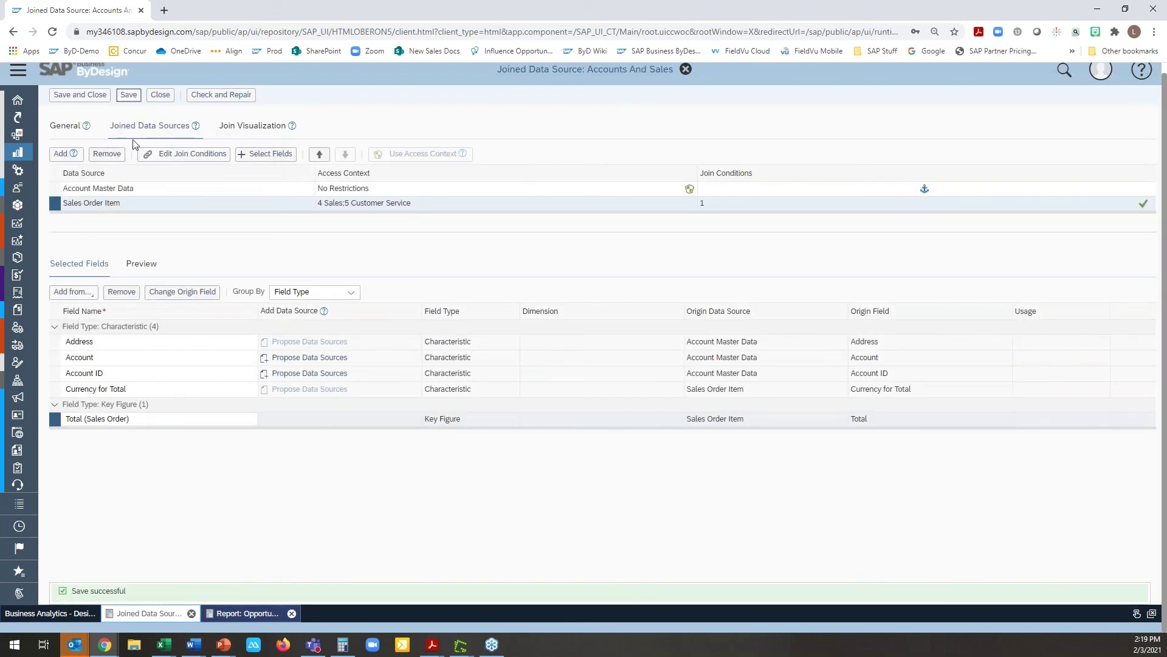
{"action": "left_click", "coordinate": [242, 131]}
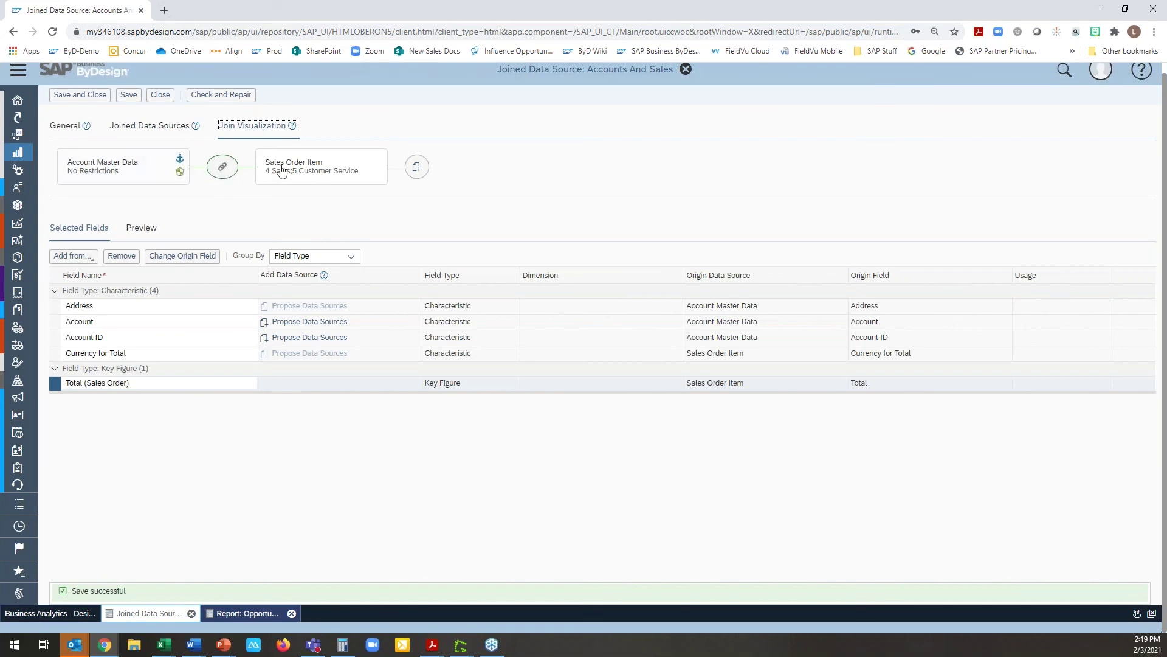
{"action": "left_click", "coordinate": [141, 227]}
{"action": "left_click", "coordinate": [201, 516]}
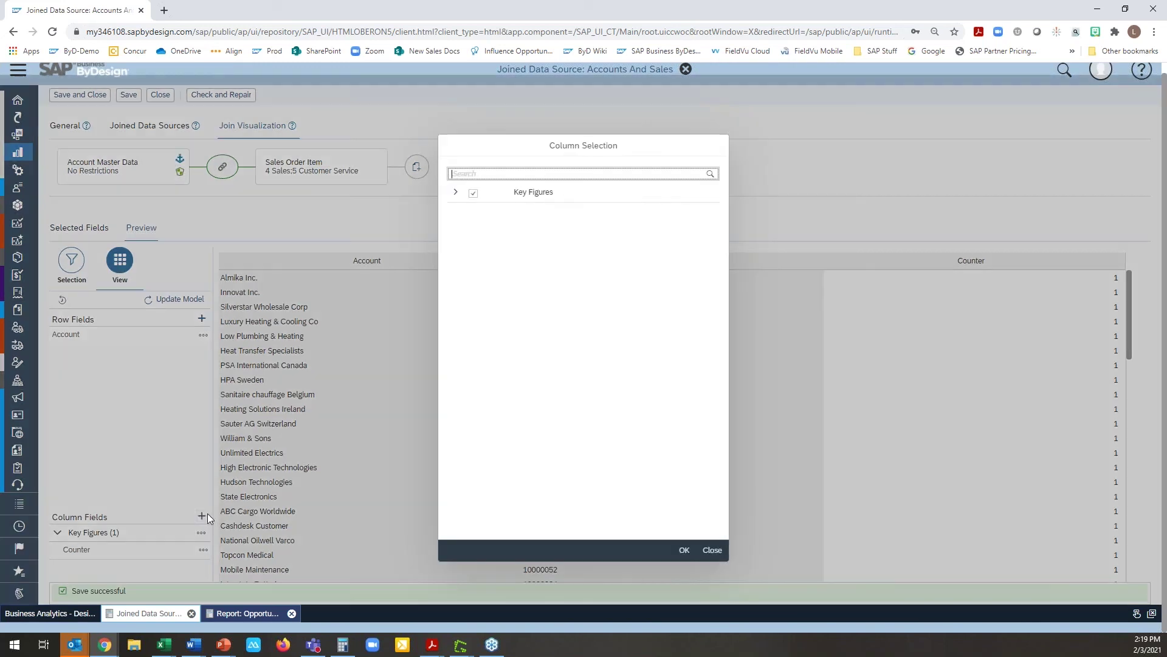
{"action": "left_click", "coordinate": [452, 194]}
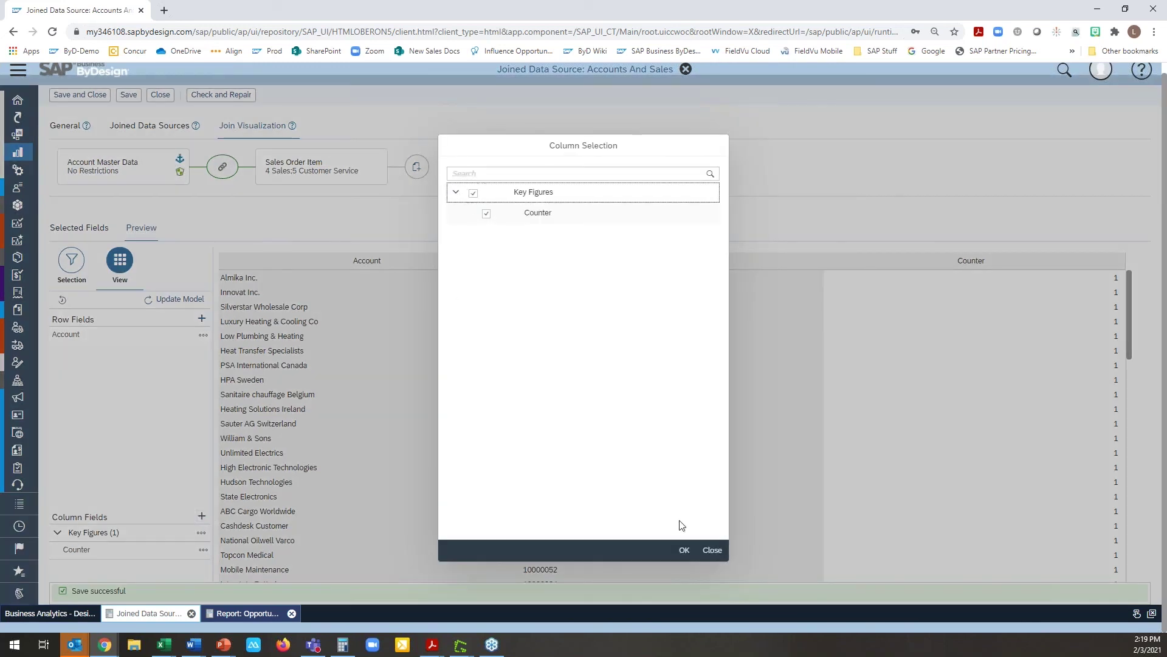
{"action": "left_click", "coordinate": [686, 551]}
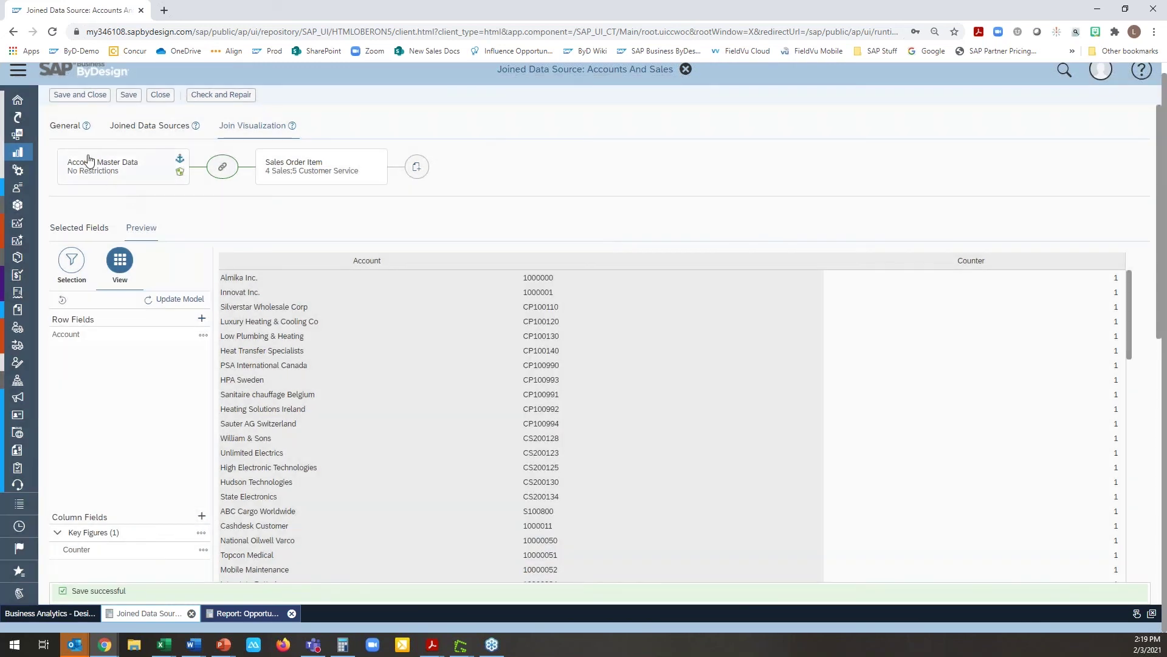
Step: Return to the list of joined data sources and recheck the key figures offered for the preview's columns
{"action": "left_click", "coordinate": [136, 125]}
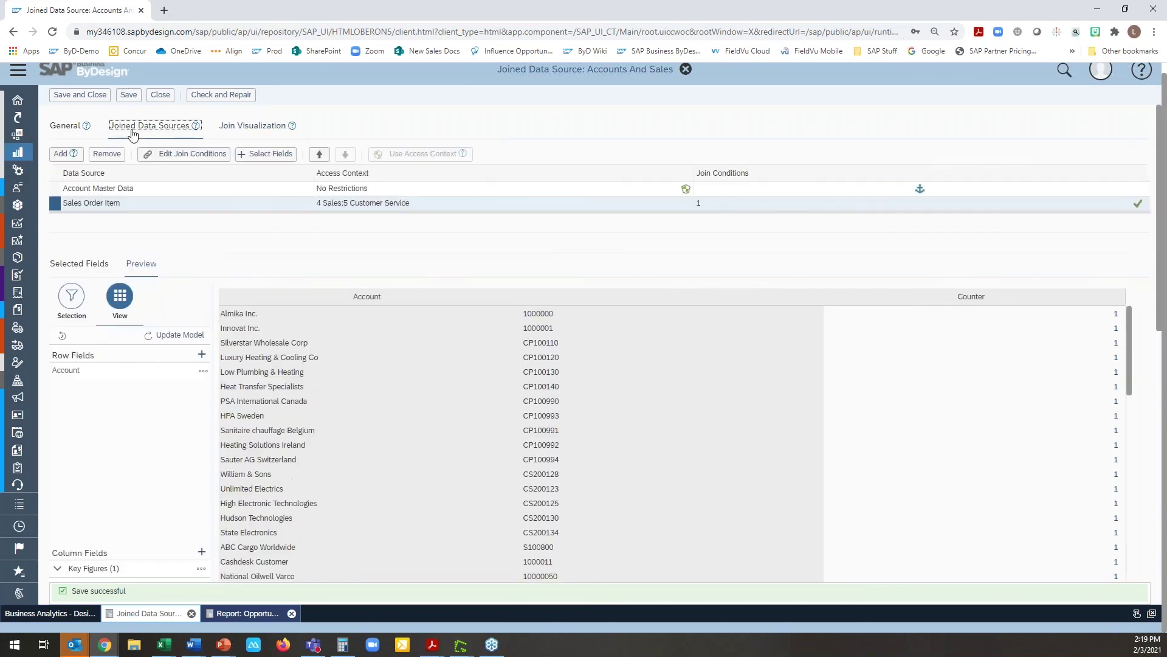
{"action": "scroll", "coordinate": [160, 456], "scroll_direction": "down", "scroll_amount": 5}
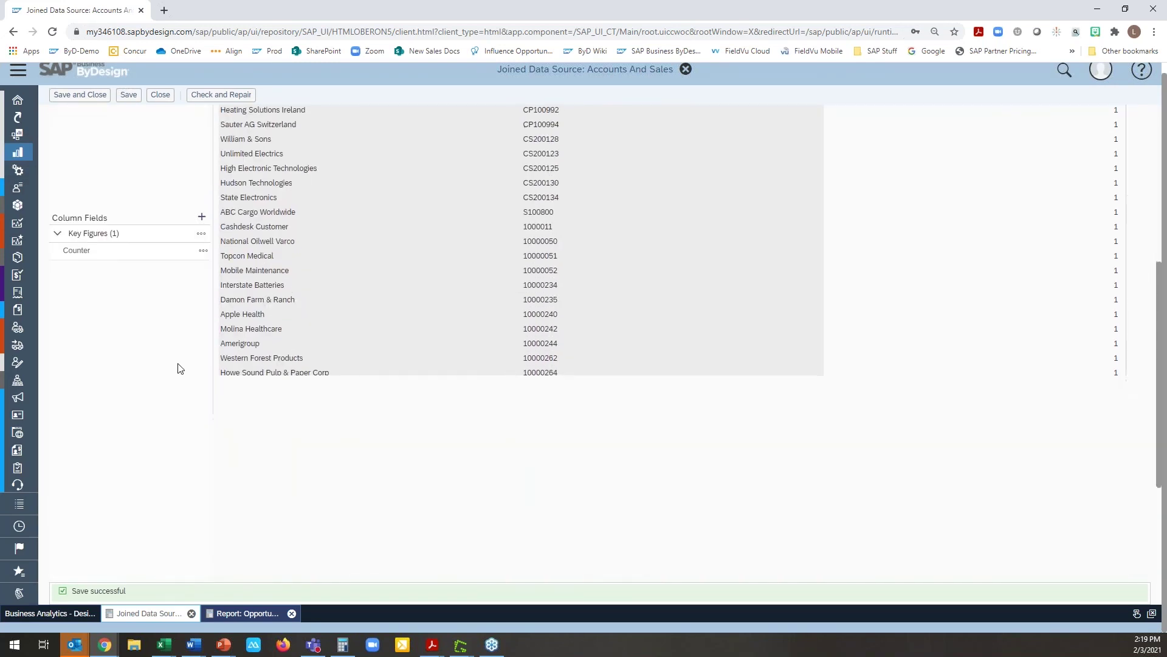
{"action": "scroll", "coordinate": [200, 253], "scroll_direction": "up", "scroll_amount": 1}
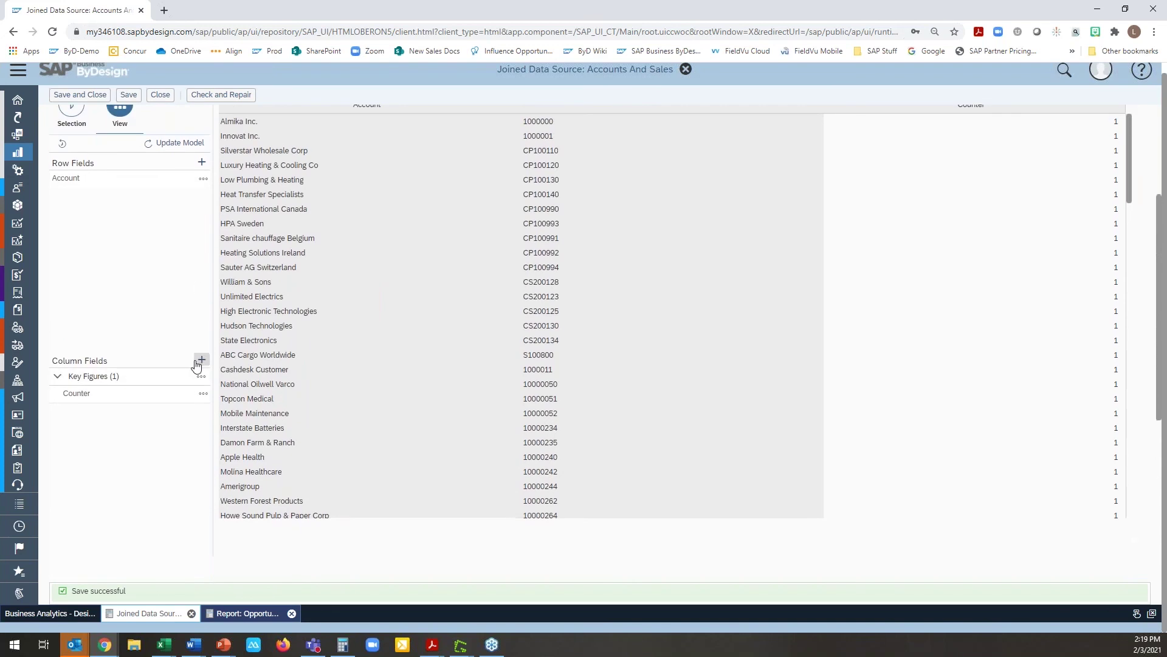
{"action": "left_click", "coordinate": [202, 359]}
{"action": "left_click", "coordinate": [456, 192]}
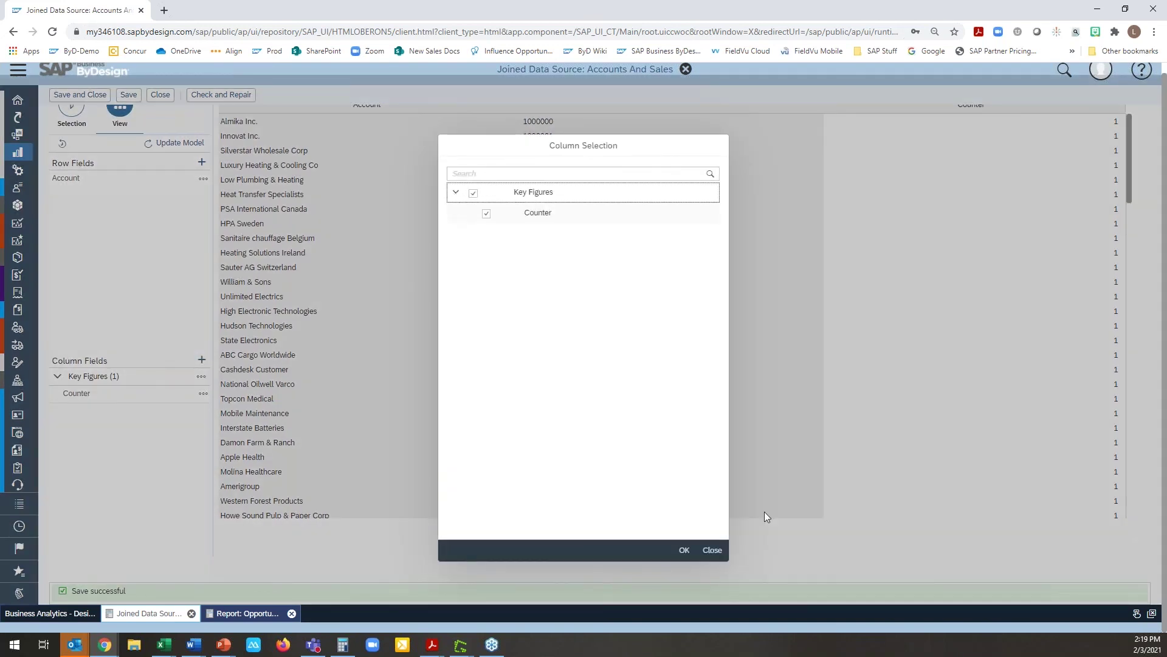
{"action": "left_click", "coordinate": [711, 550]}
Step: Save the joined data source and update the preview model to include Total (Sales Order) in its columns
{"action": "left_click", "coordinate": [124, 98]}
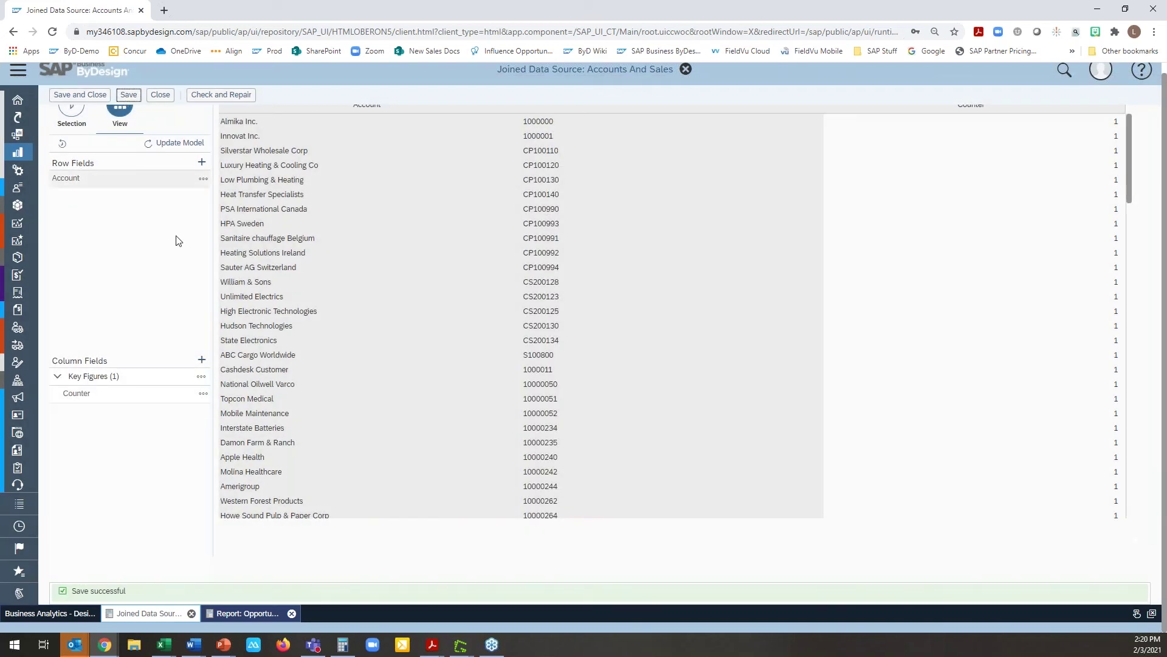
{"action": "scroll", "coordinate": [195, 274], "scroll_direction": "up", "scroll_amount": 2}
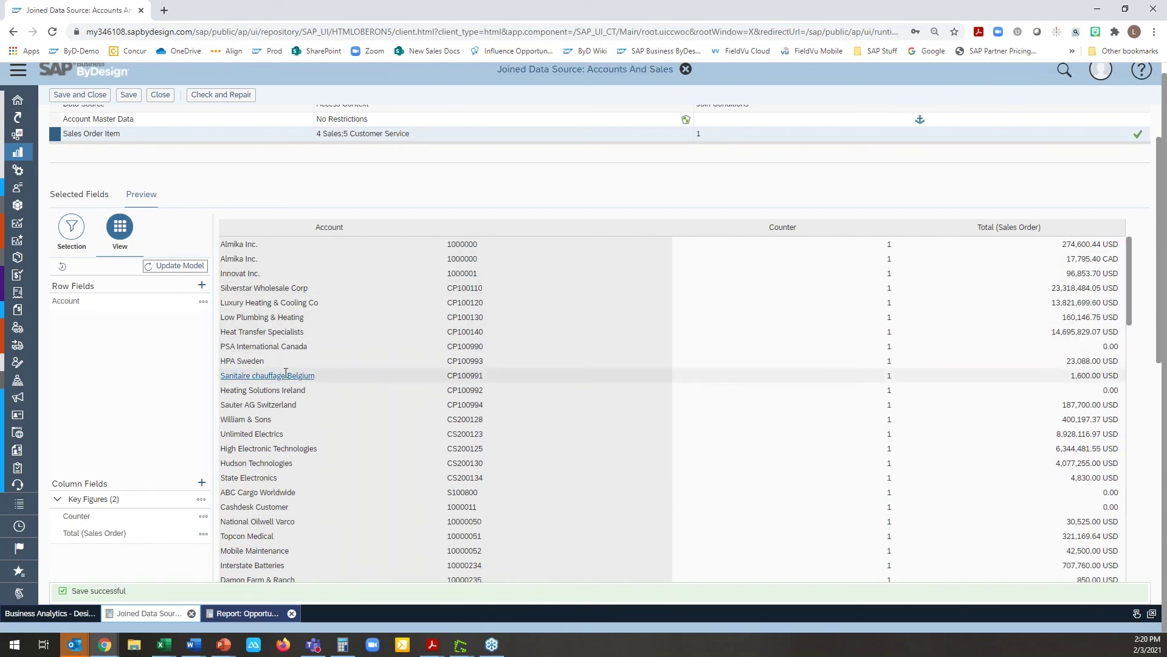
{"action": "scroll", "coordinate": [204, 402], "scroll_direction": "up", "scroll_amount": 1}
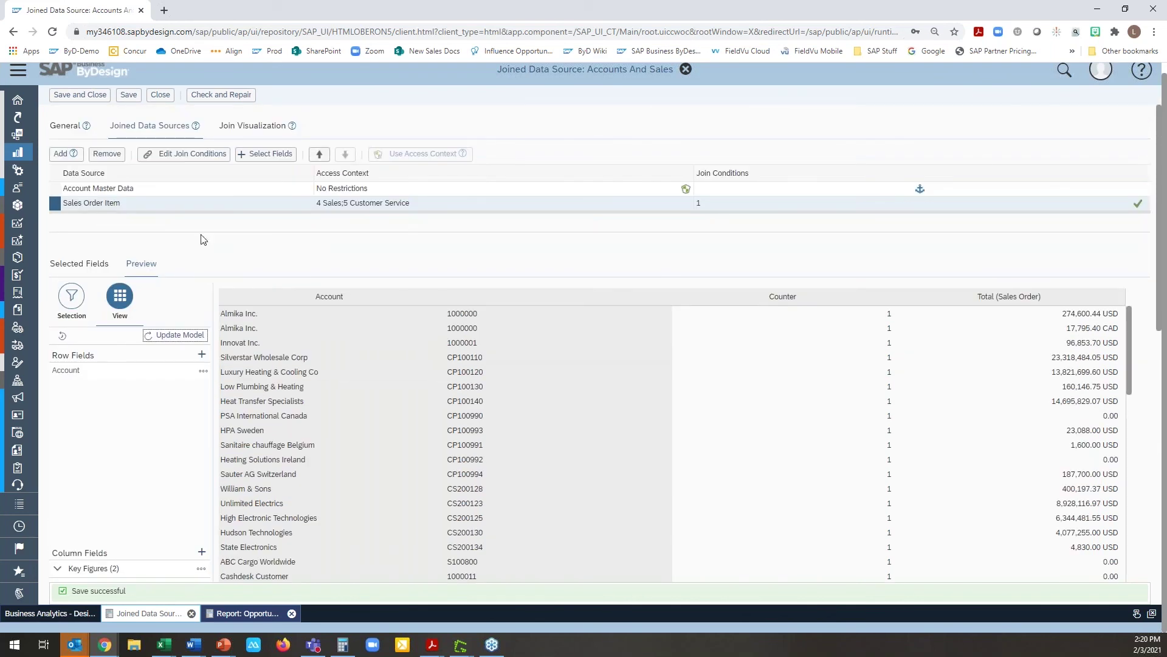
Step: Try to add Customer Contract Item as a third data source and examine the fields available for its join conditions
{"action": "left_click", "coordinate": [60, 153]}
{"action": "left_click", "coordinate": [345, 186]}
{"action": "type", "text": "contra"}
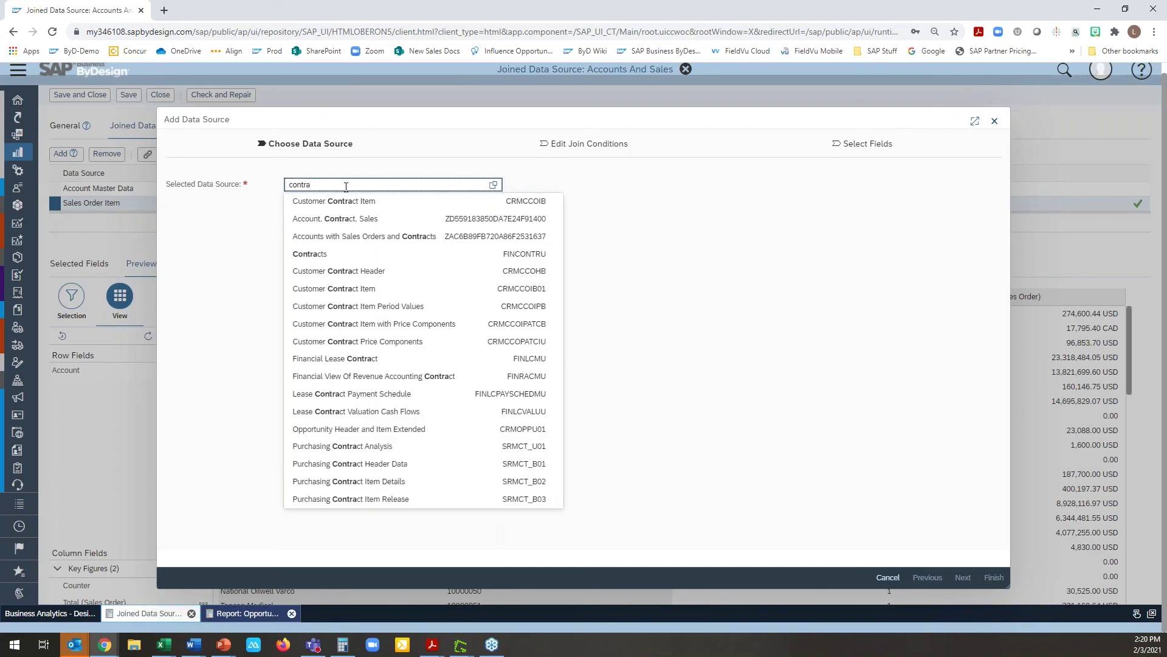
{"action": "left_click", "coordinate": [372, 289]}
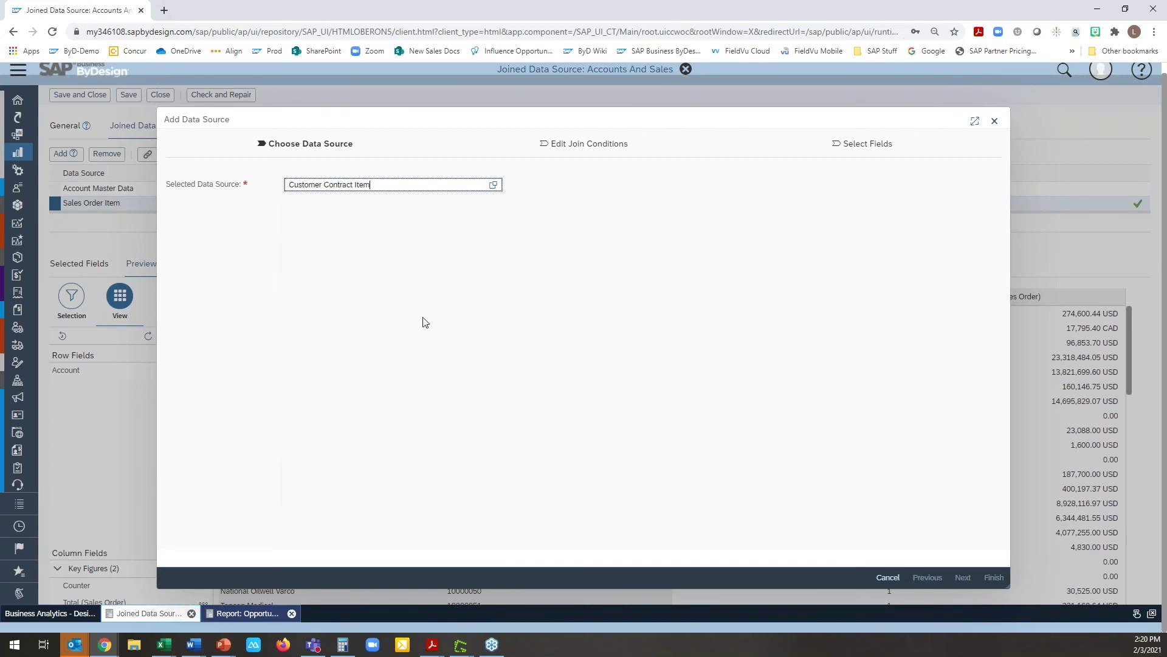
{"action": "left_click", "coordinate": [963, 577]}
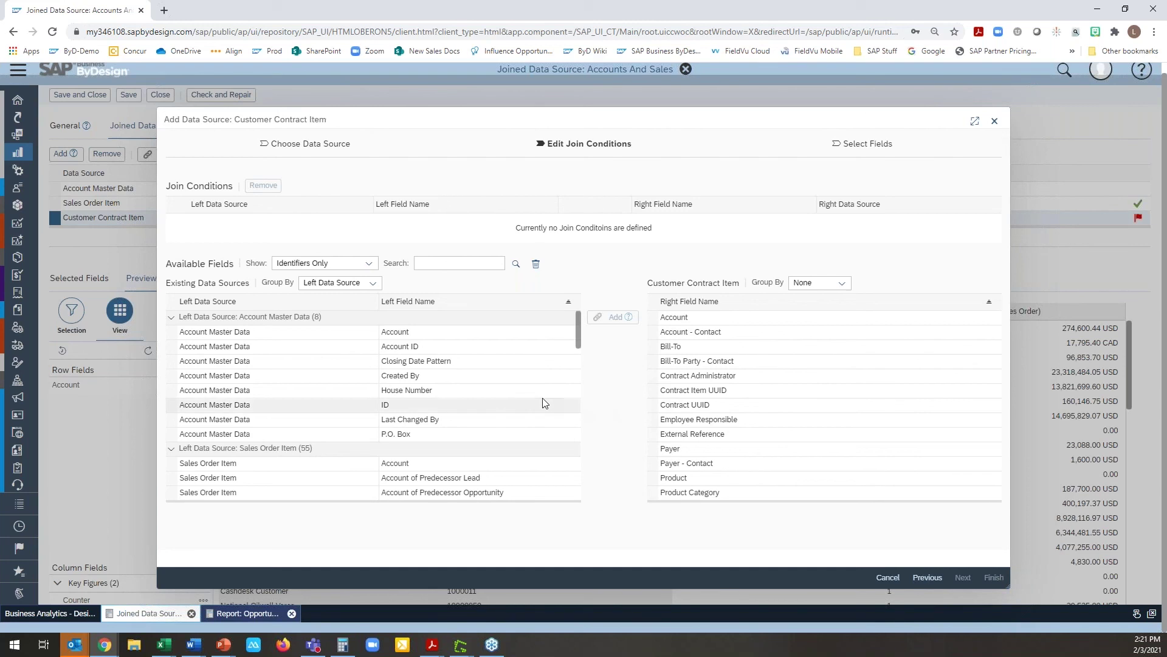
{"action": "scroll", "coordinate": [543, 402], "scroll_direction": "down", "scroll_amount": 2}
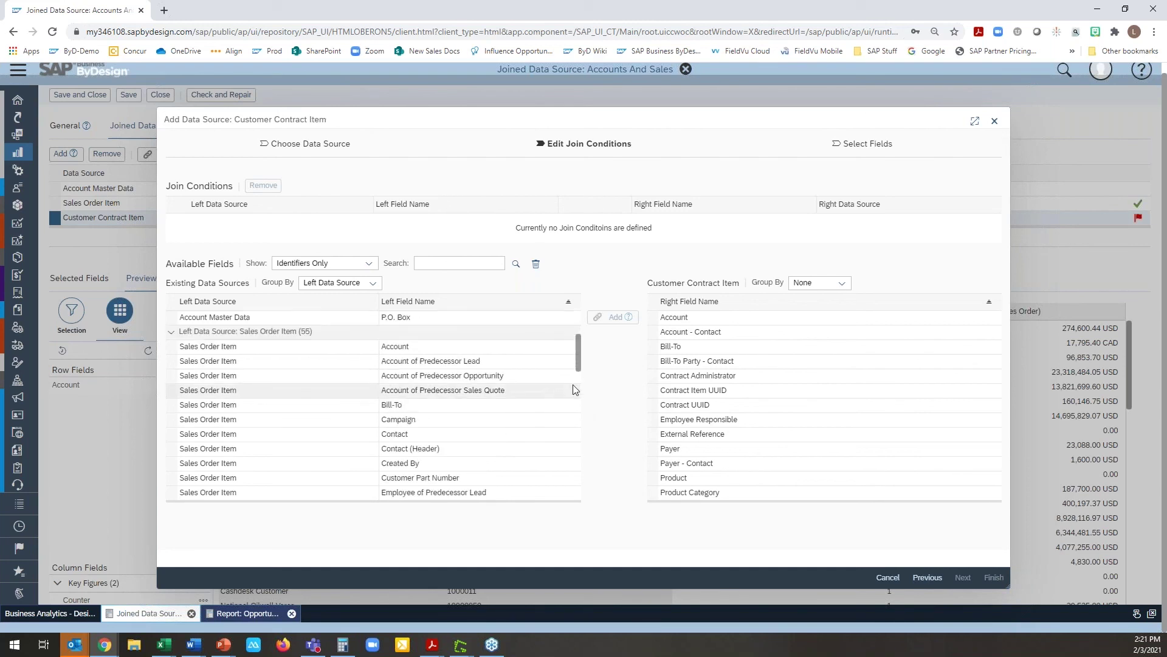
{"action": "scroll", "coordinate": [577, 357], "scroll_direction": "up", "scroll_amount": 3}
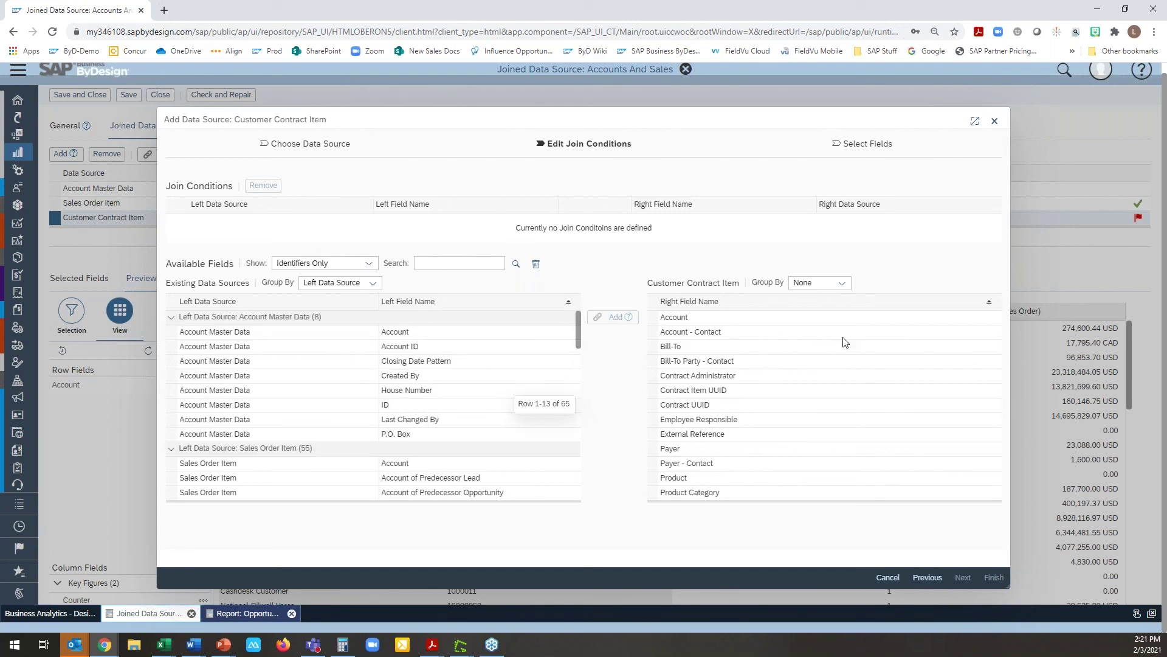
{"action": "left_click", "coordinate": [994, 123]}
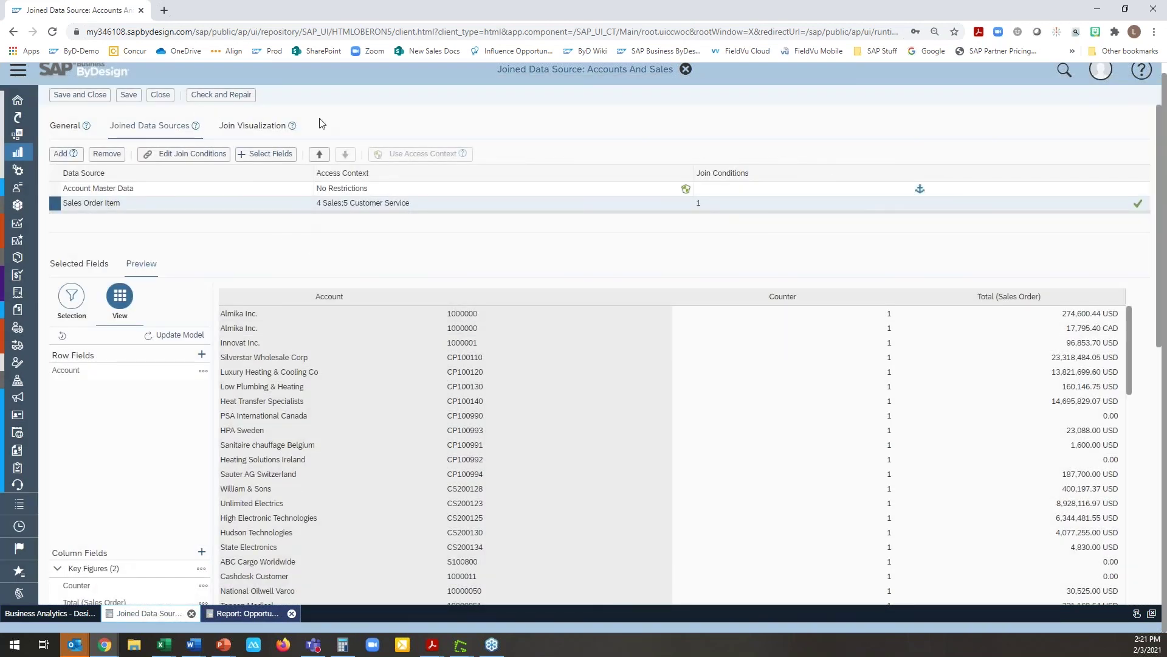
Step: Close the Accounts And Sales joined data source and return to the list of data sources
{"action": "scroll", "coordinate": [113, 122], "scroll_direction": "up", "scroll_amount": 1}
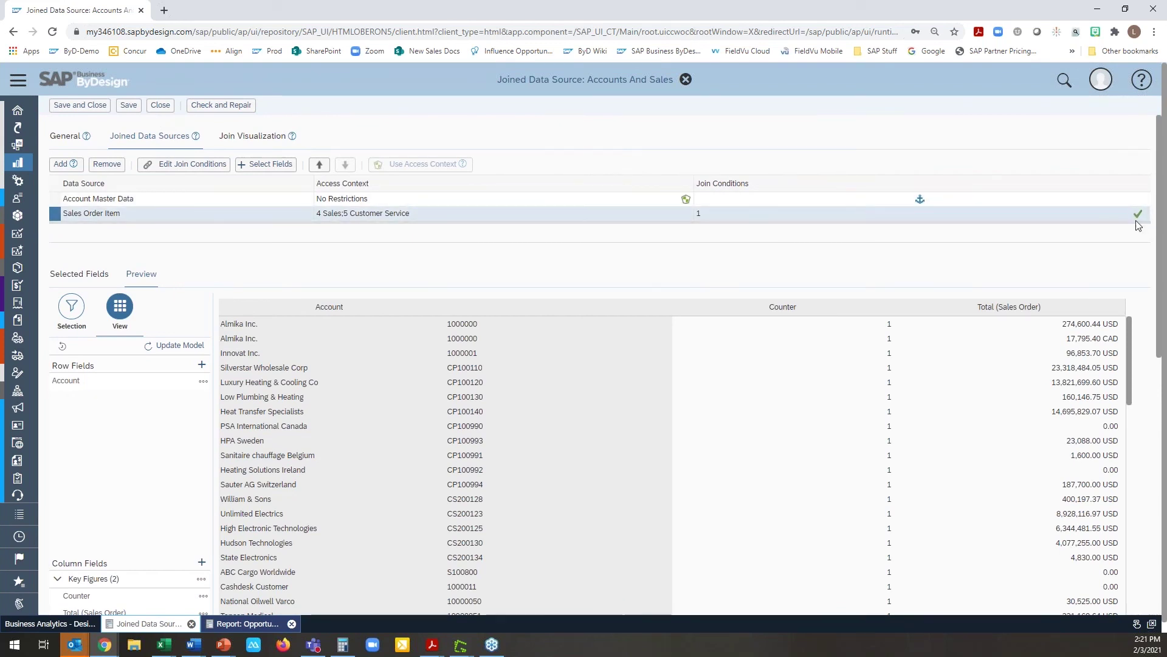
{"action": "left_click", "coordinate": [1023, 218]}
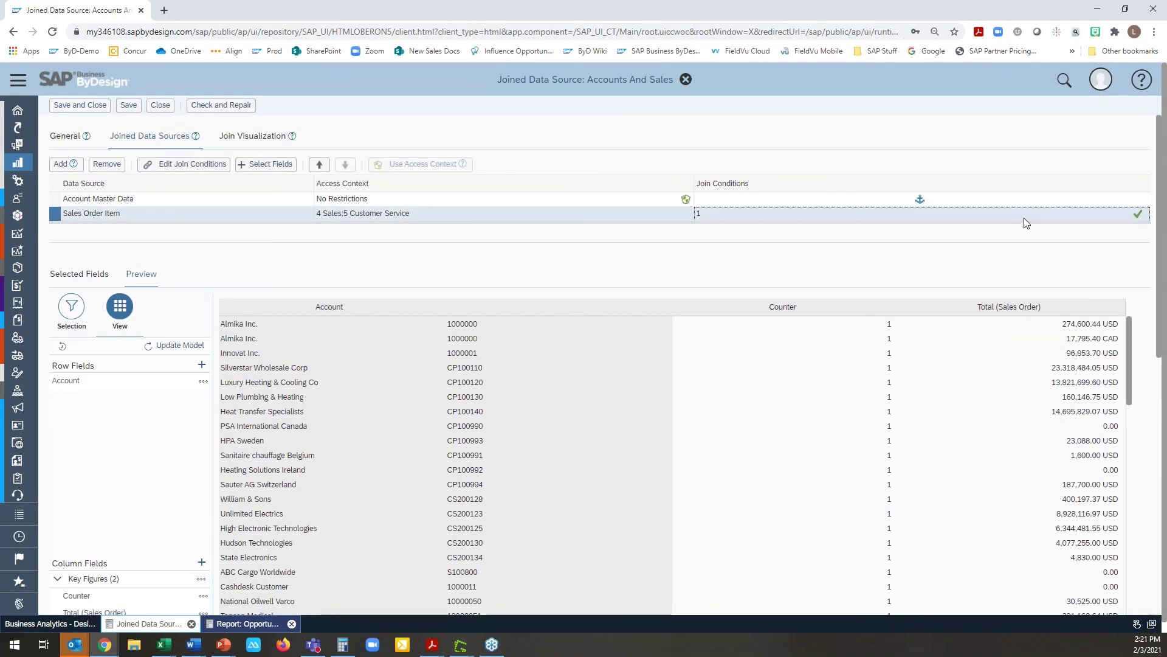
{"action": "left_click", "coordinate": [466, 202]}
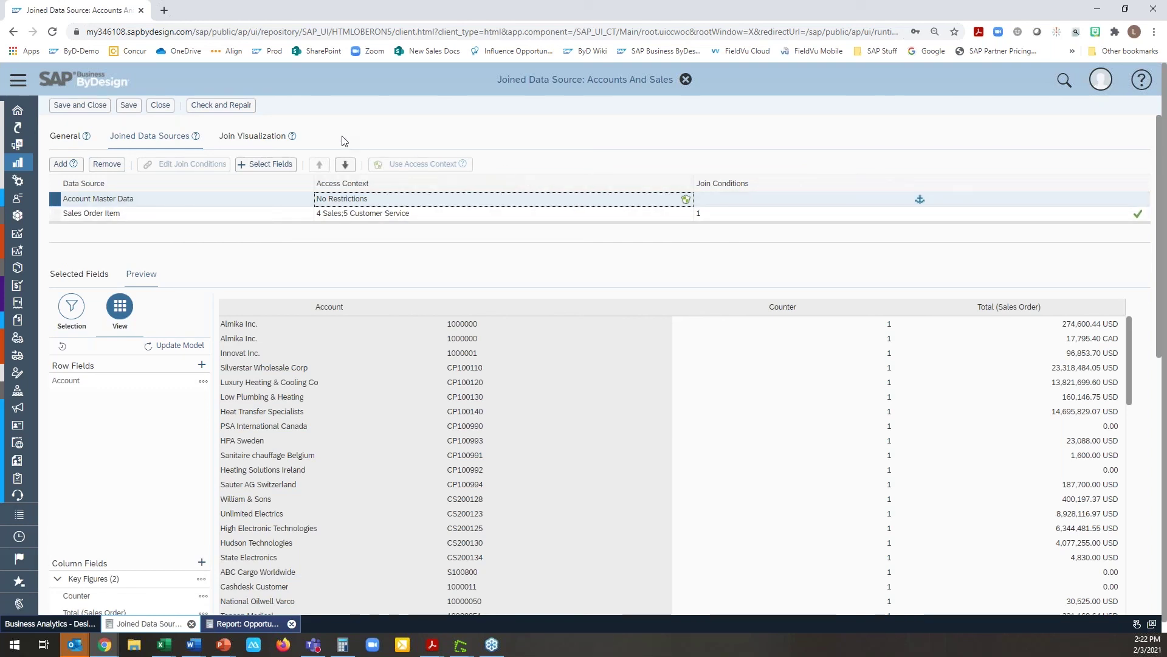
{"action": "left_click", "coordinate": [161, 109]}
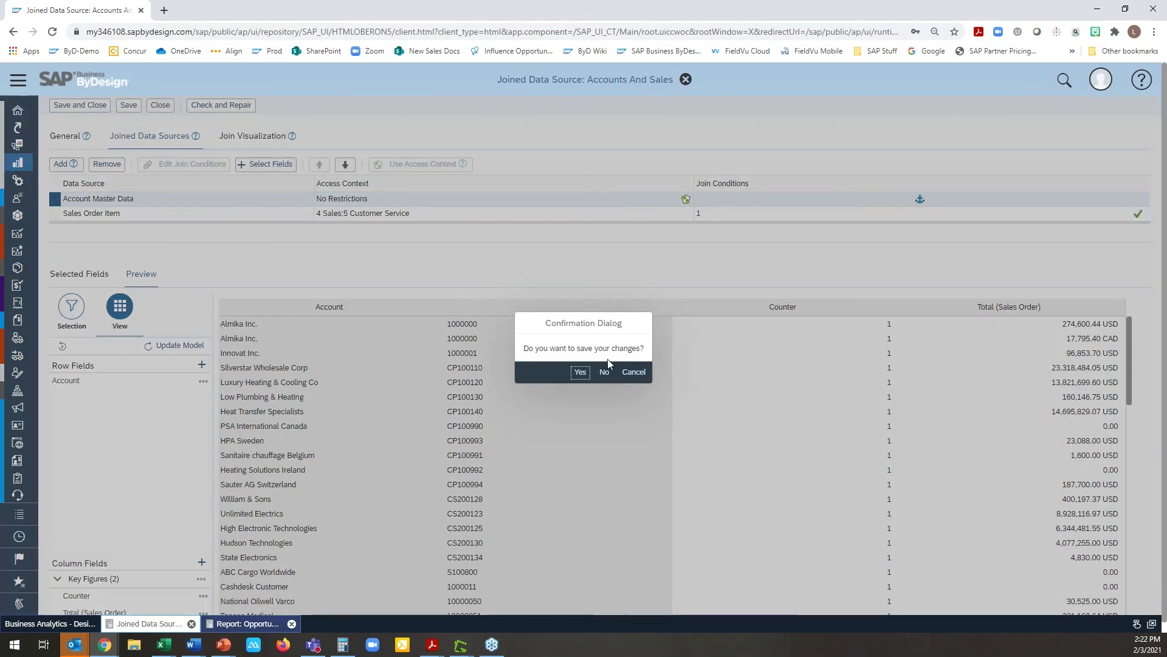
{"action": "key", "text": "Return"}
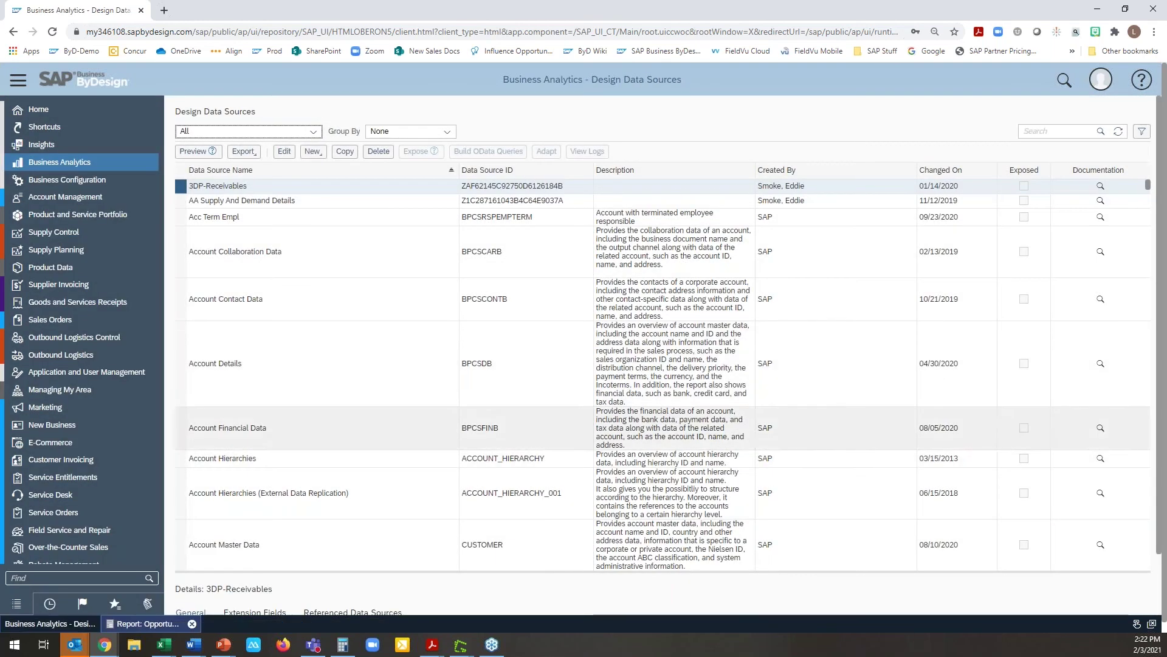
Step: Find the Account, Contract, Sales joined data source in the list and open it for editing
{"action": "scroll", "coordinate": [254, 453], "scroll_direction": "down", "scroll_amount": 3}
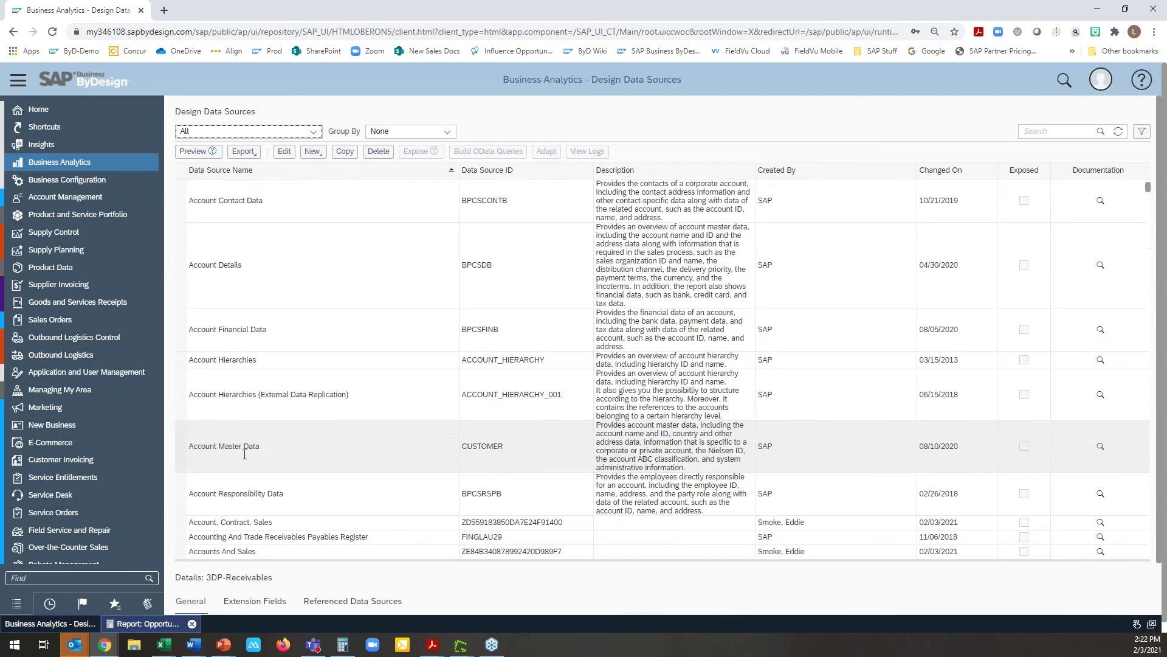
{"action": "left_click", "coordinate": [180, 523]}
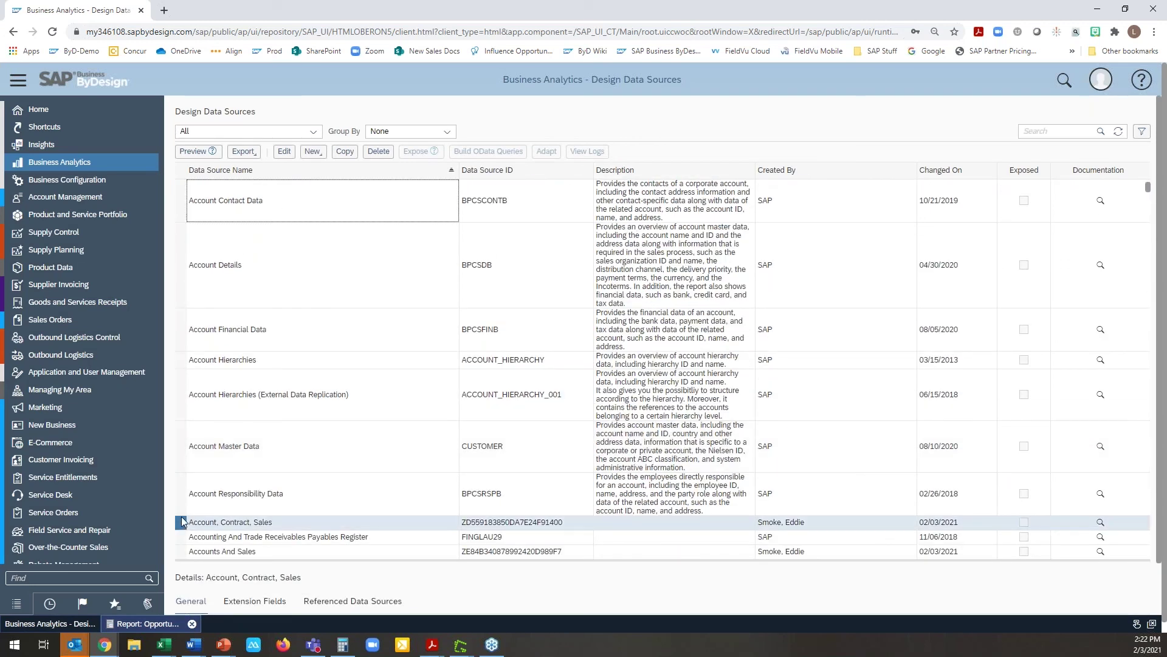
{"action": "left_click", "coordinate": [284, 159]}
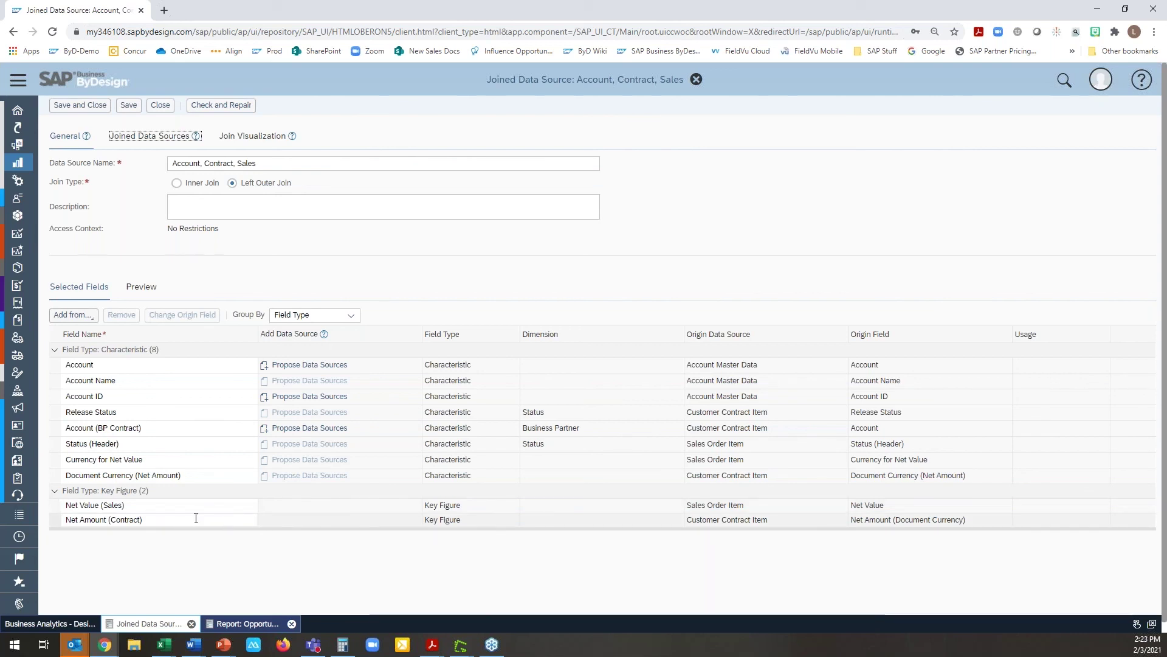
Step: Examine how the Account, Contract, Sales sources are linked in the join visualization, and close the joined data source
{"action": "left_click", "coordinate": [249, 138]}
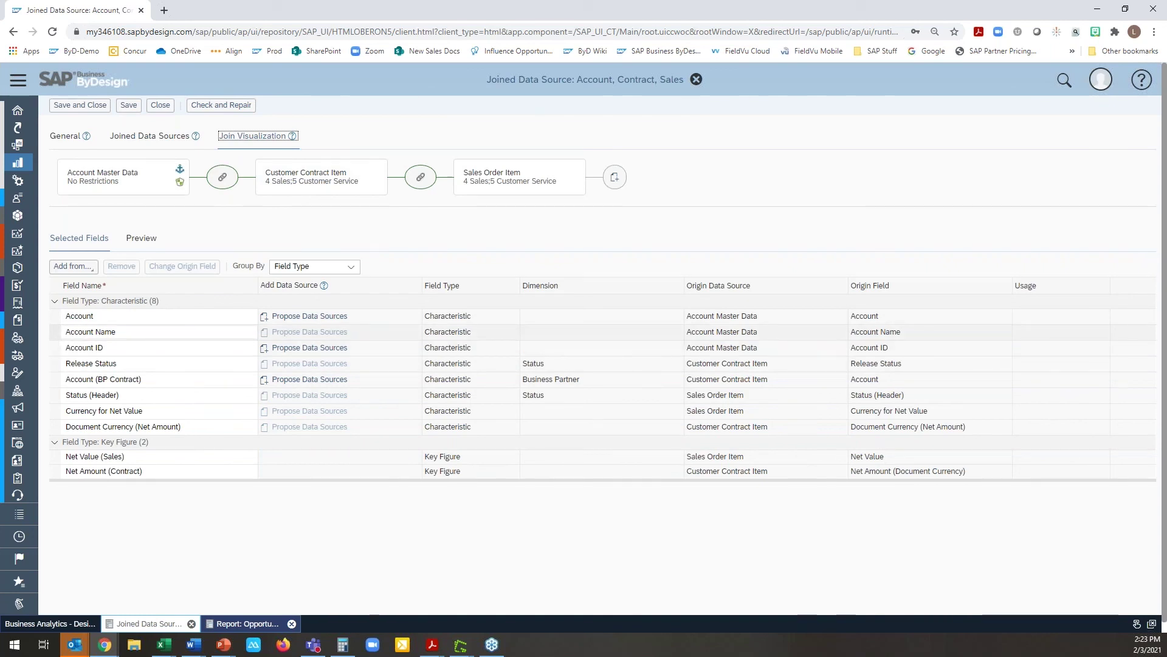
{"action": "scroll", "coordinate": [359, 206], "scroll_direction": "down", "scroll_amount": 1}
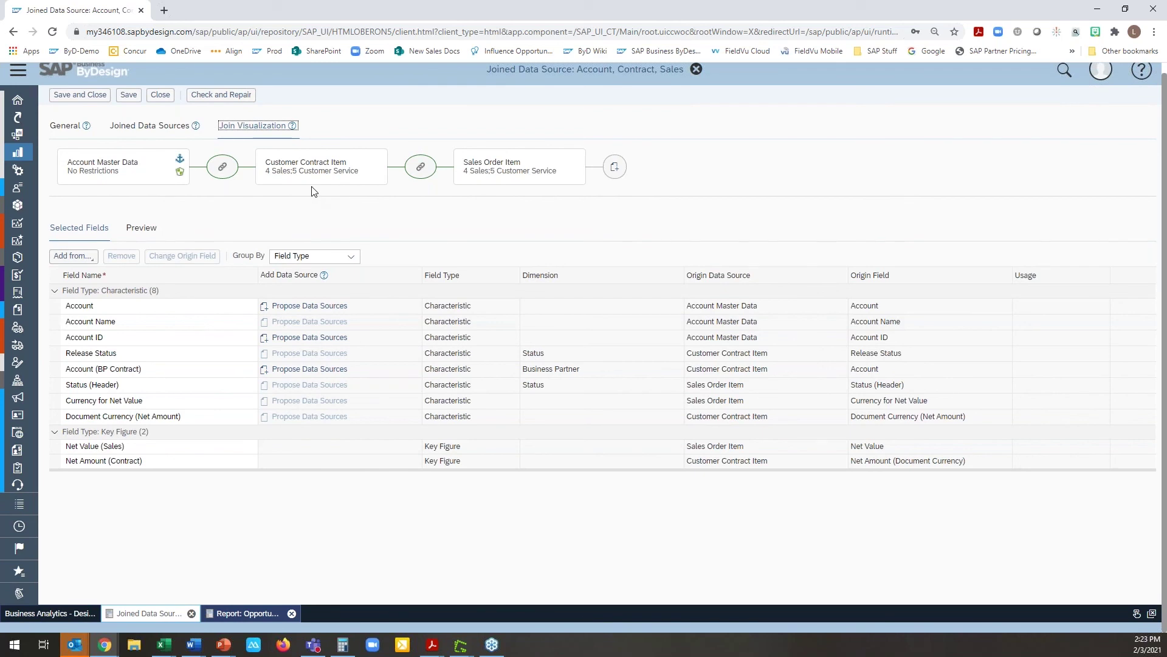
{"action": "left_click", "coordinate": [162, 96]}
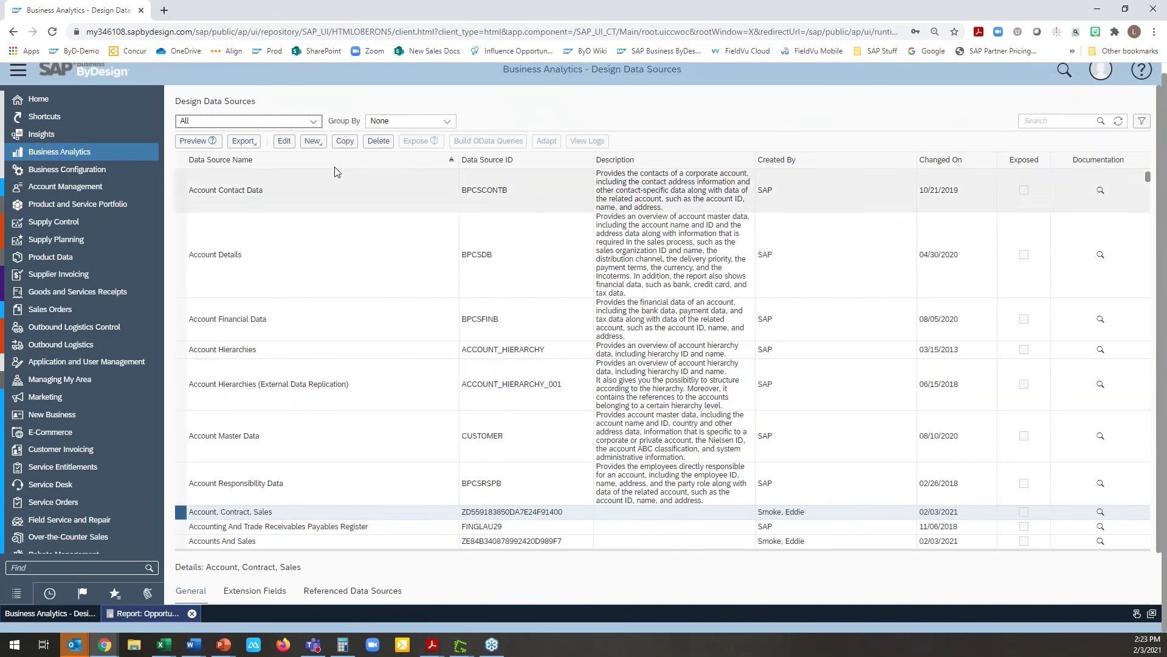
{"action": "left_click", "coordinate": [310, 141]}
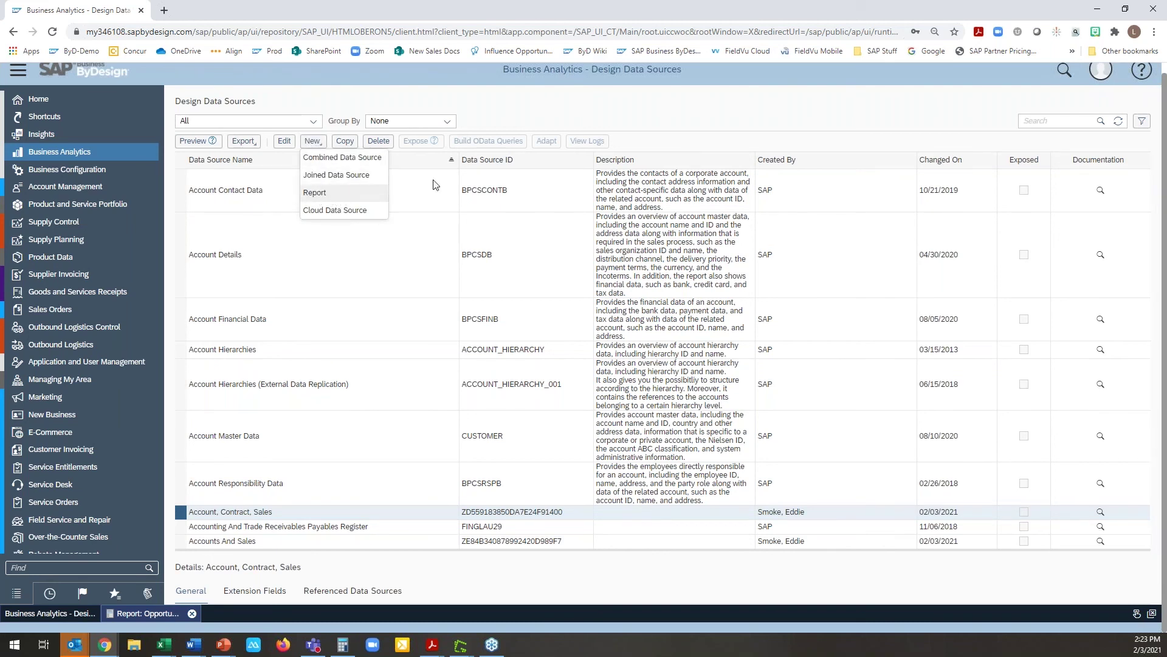
{"action": "left_click", "coordinate": [526, 111]}
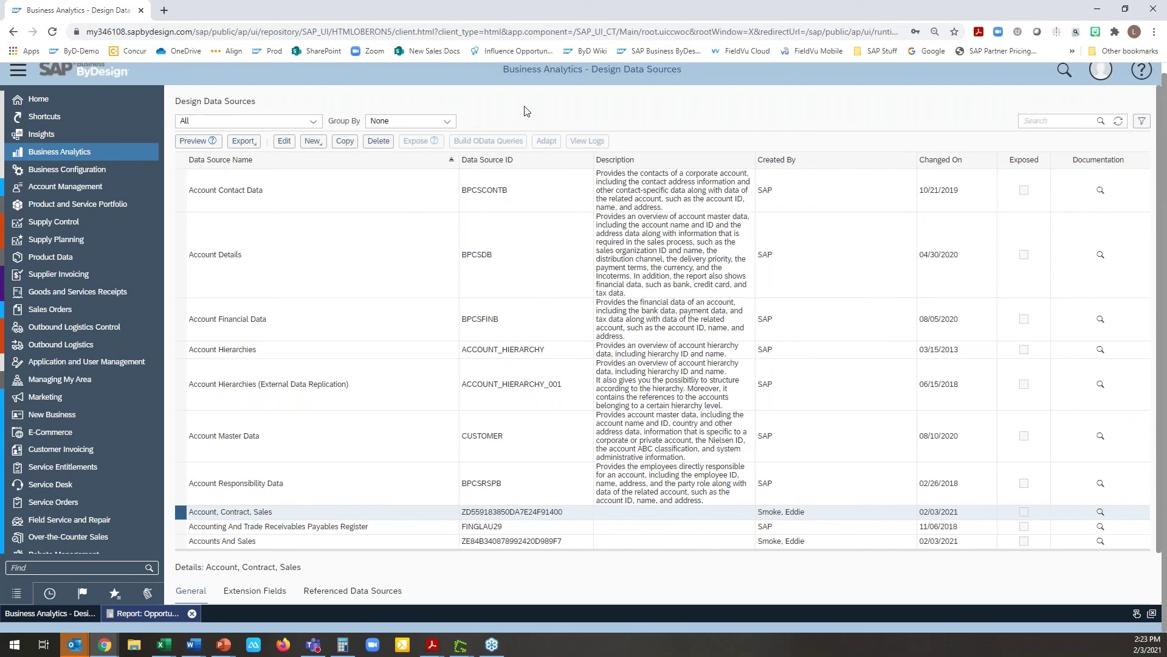
Step: Go to the Design Reports view of Business Analytics and search the reports for q&A*
{"action": "left_click", "coordinate": [152, 154]}
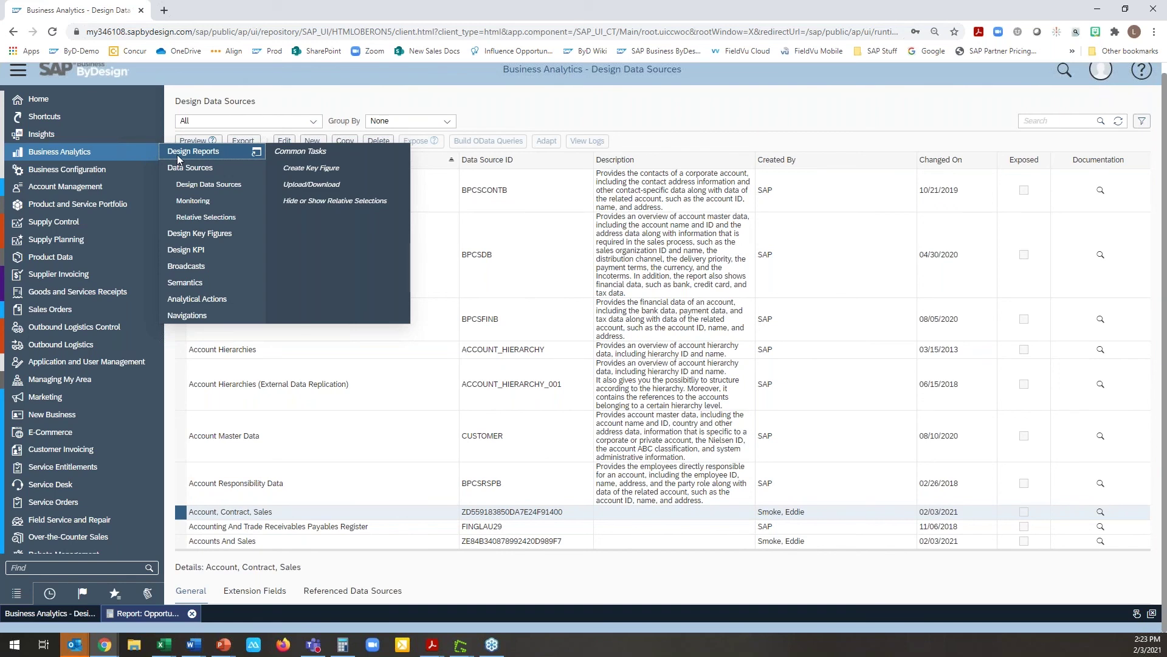
{"action": "left_click", "coordinate": [178, 155]}
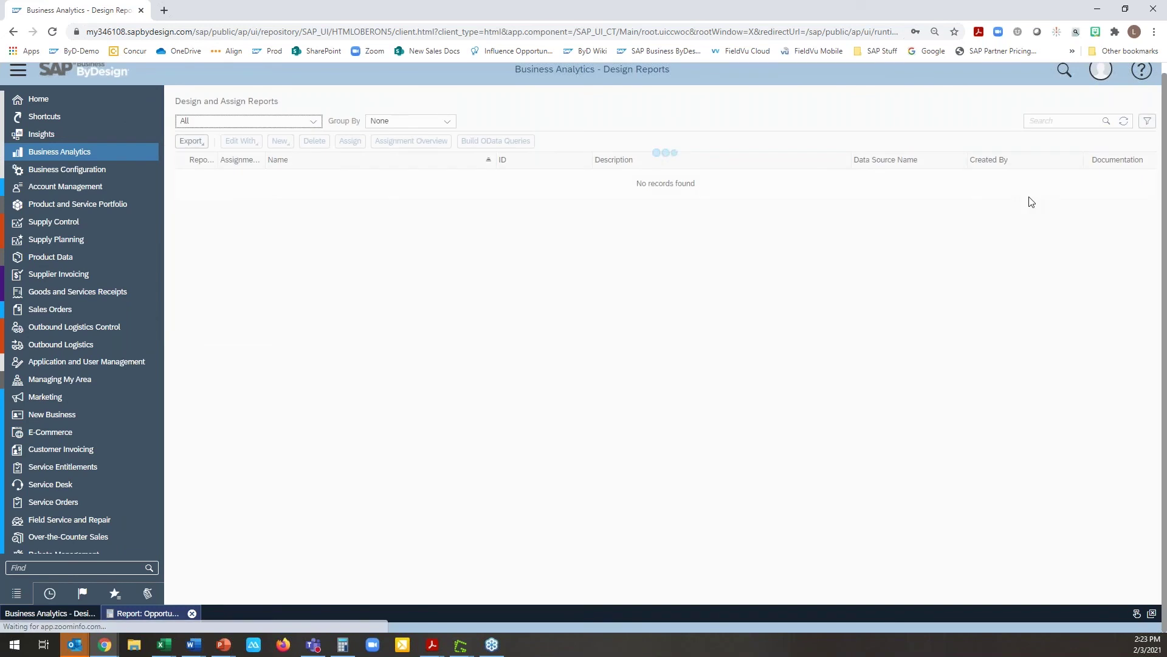
{"action": "left_click", "coordinate": [1040, 126]}
{"action": "type", "text": "q&A&"}
{"action": "key", "text": "BackSpace"}
{"action": "key", "text": "Return"}
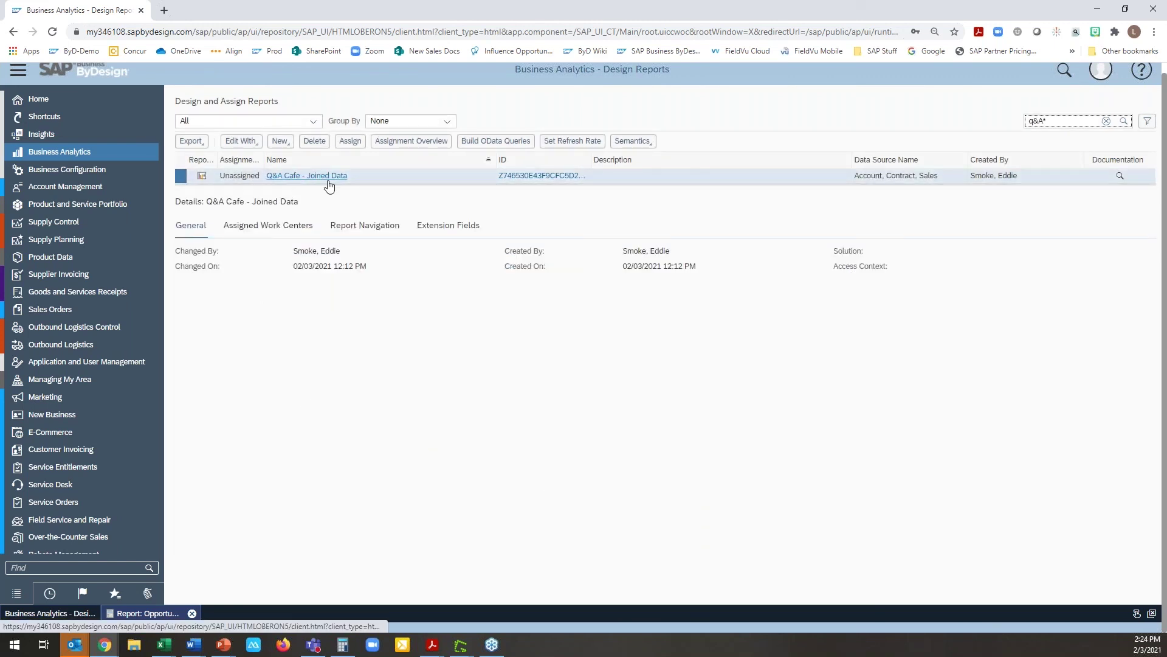
Step: Open the Q&A Cafe - Joined Data report for editing in the web browser and look at its settings options
{"action": "left_click", "coordinate": [240, 141]}
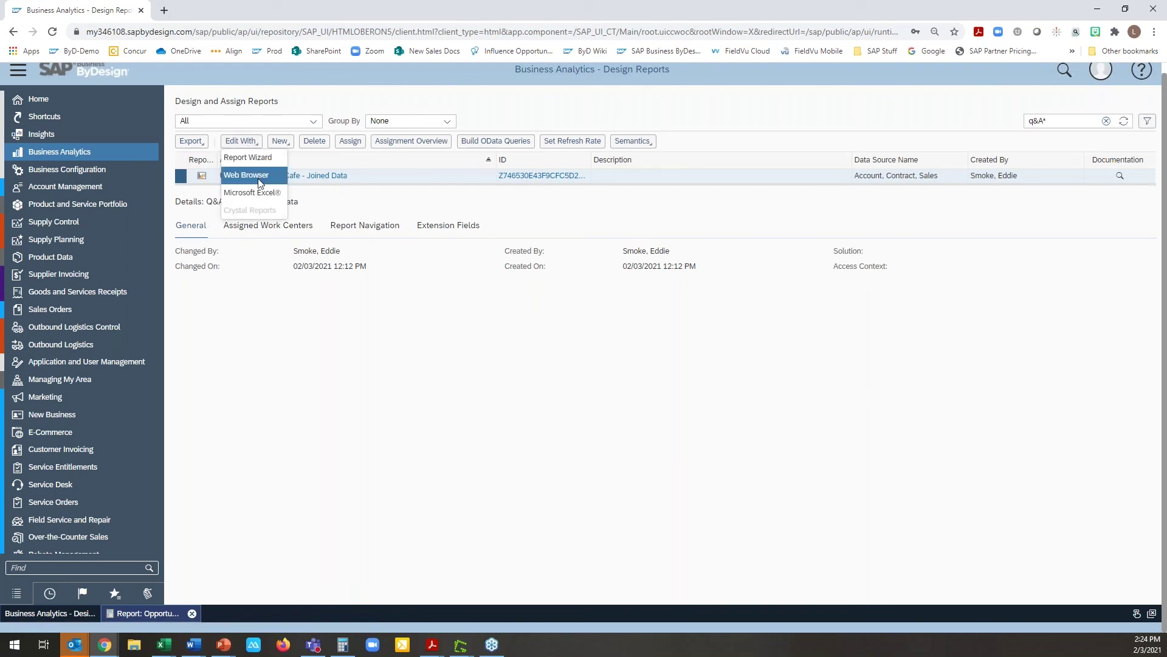
{"action": "left_click", "coordinate": [261, 183]}
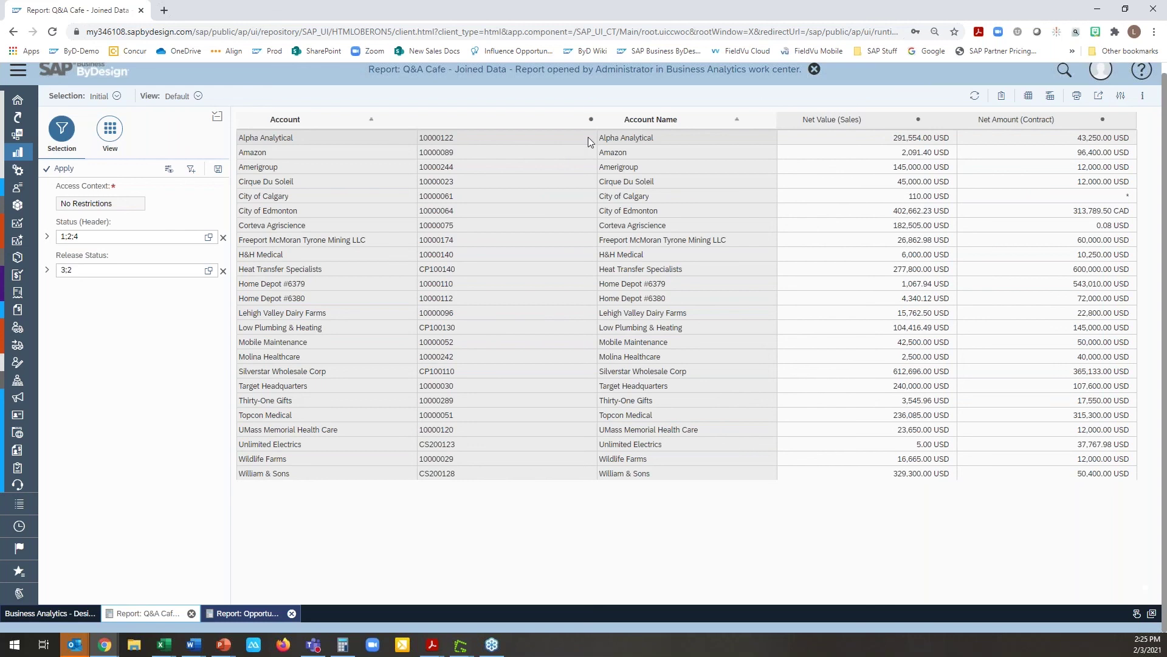
{"action": "left_click", "coordinate": [1119, 97]}
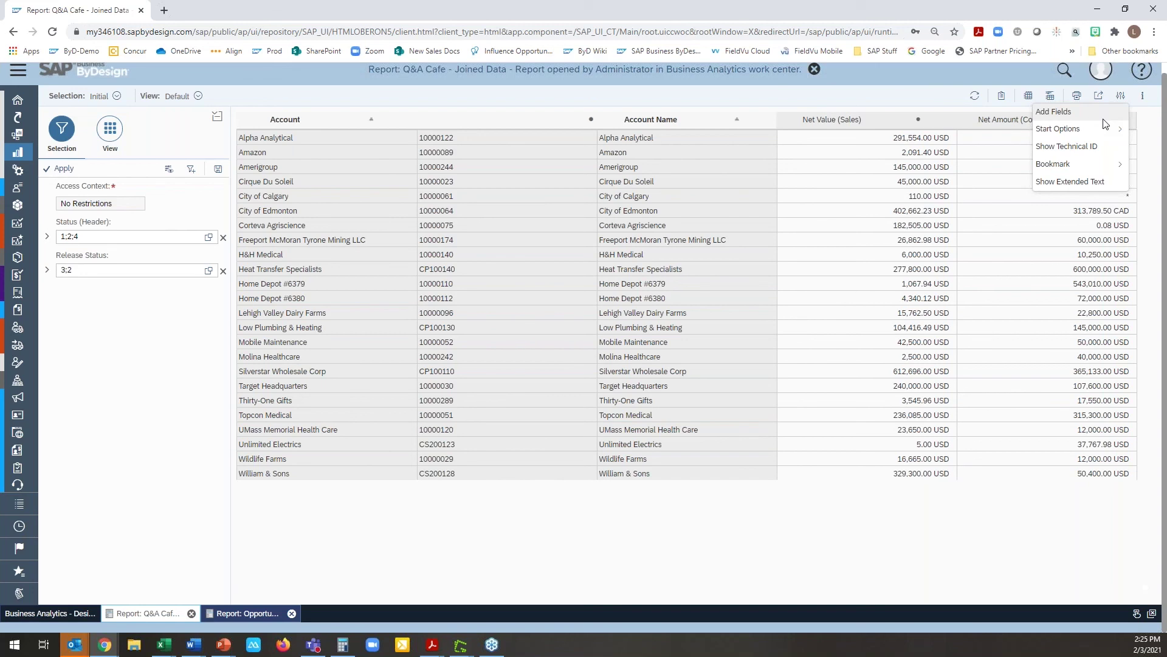
{"action": "left_click", "coordinate": [401, 99]}
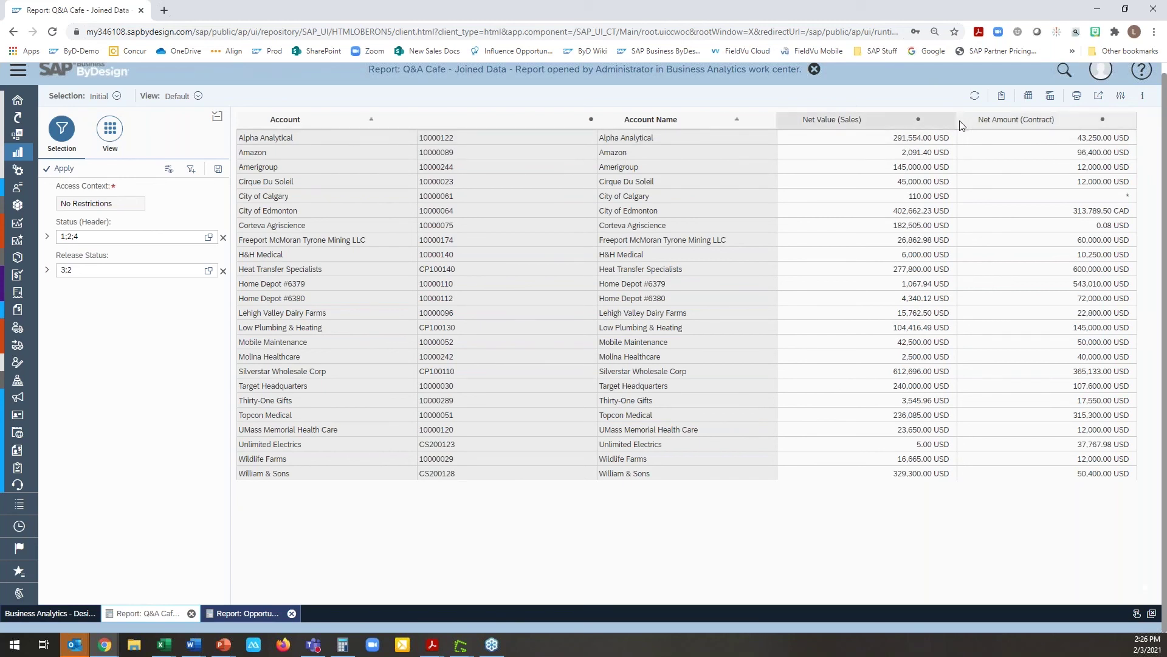
Step: Switch to the Reporting 2.0 presentation in PowerPoint and go to the Key Figures slide
{"action": "left_click", "coordinate": [23, 156]}
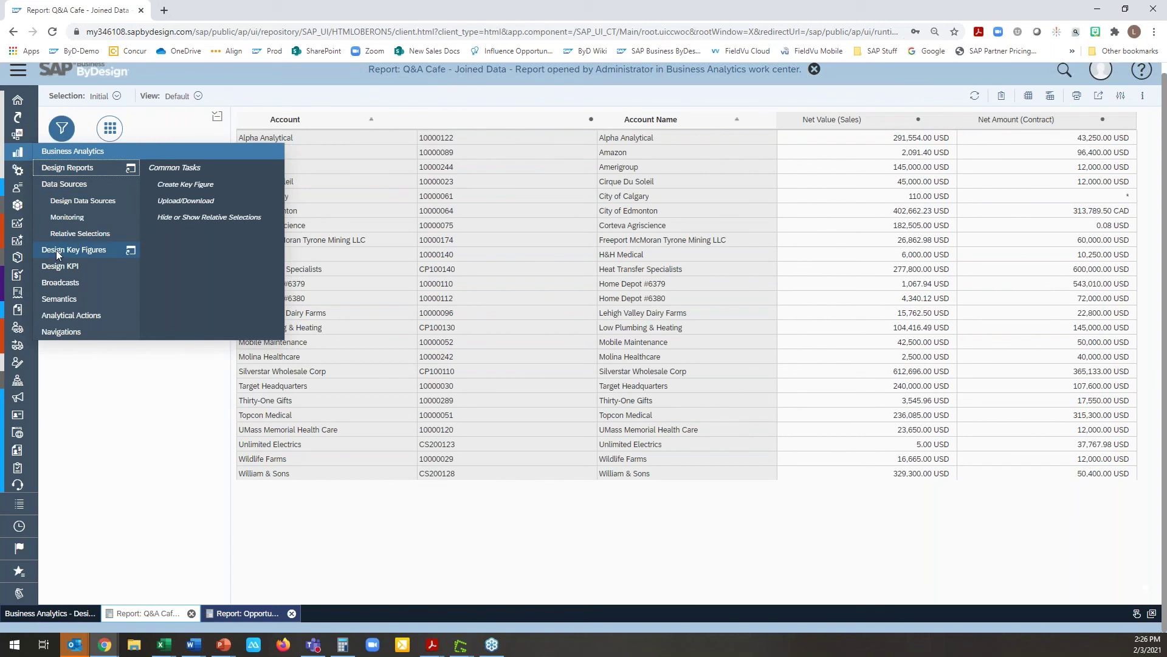
{"action": "left_click", "coordinate": [224, 644]}
{"action": "left_click", "coordinate": [373, 611]}
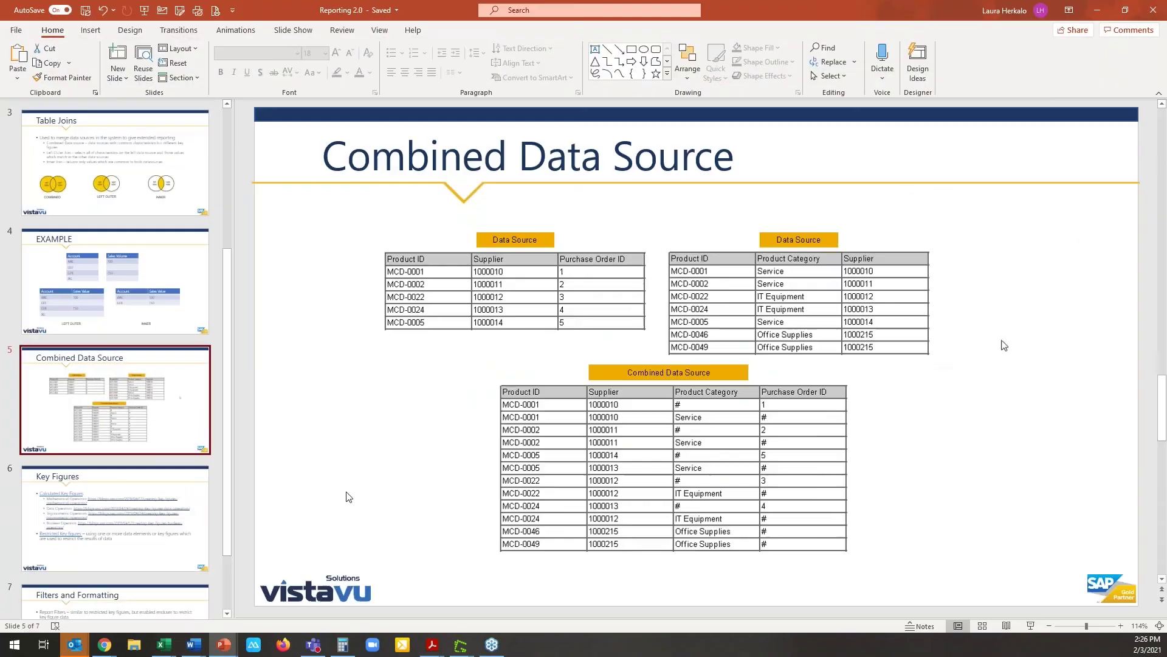
{"action": "scroll", "coordinate": [346, 495], "scroll_direction": "down", "scroll_amount": 2}
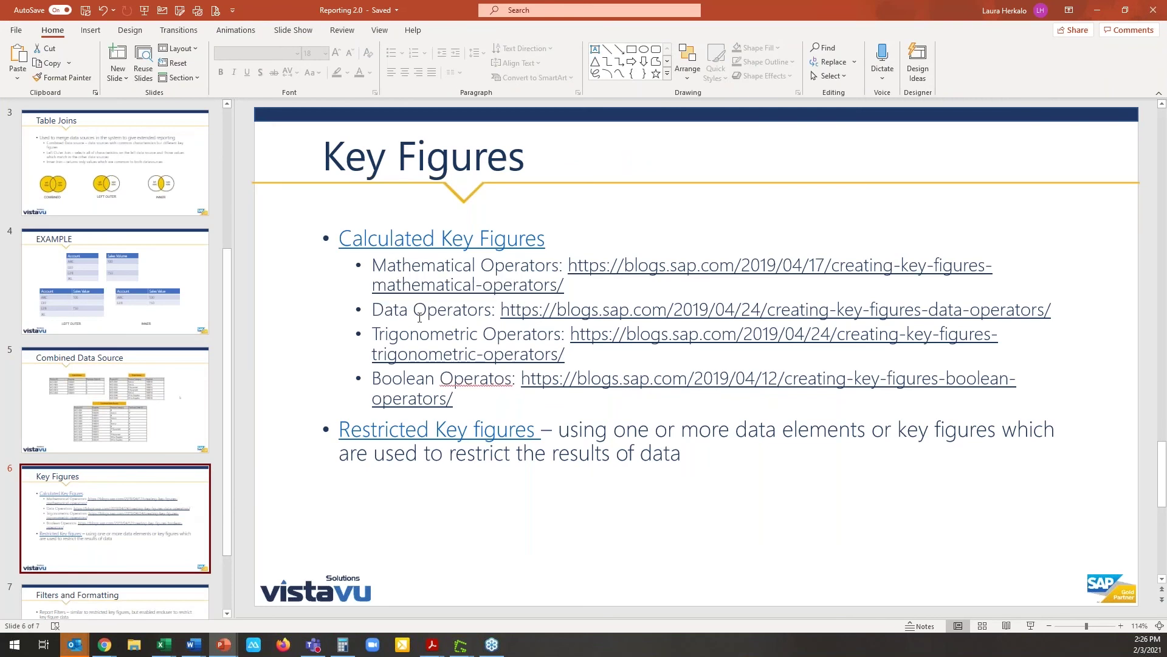
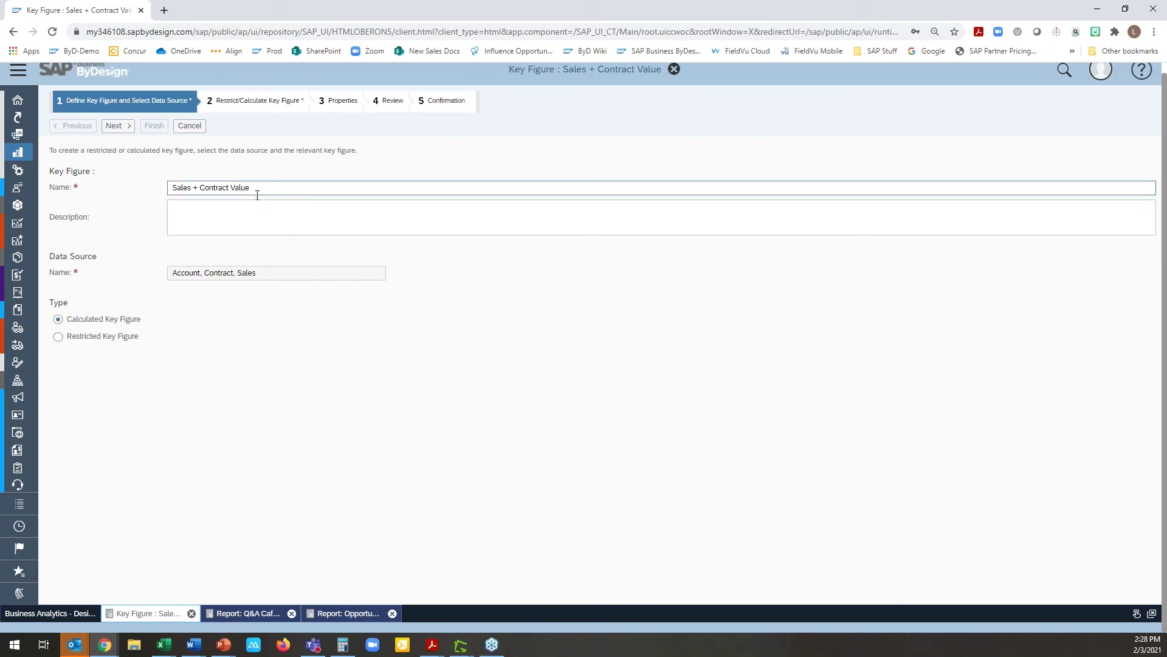
Step: Search the Design Reports list for opp* and examine which data sources the opportunity reports use
{"action": "left_click", "coordinate": [8, 616]}
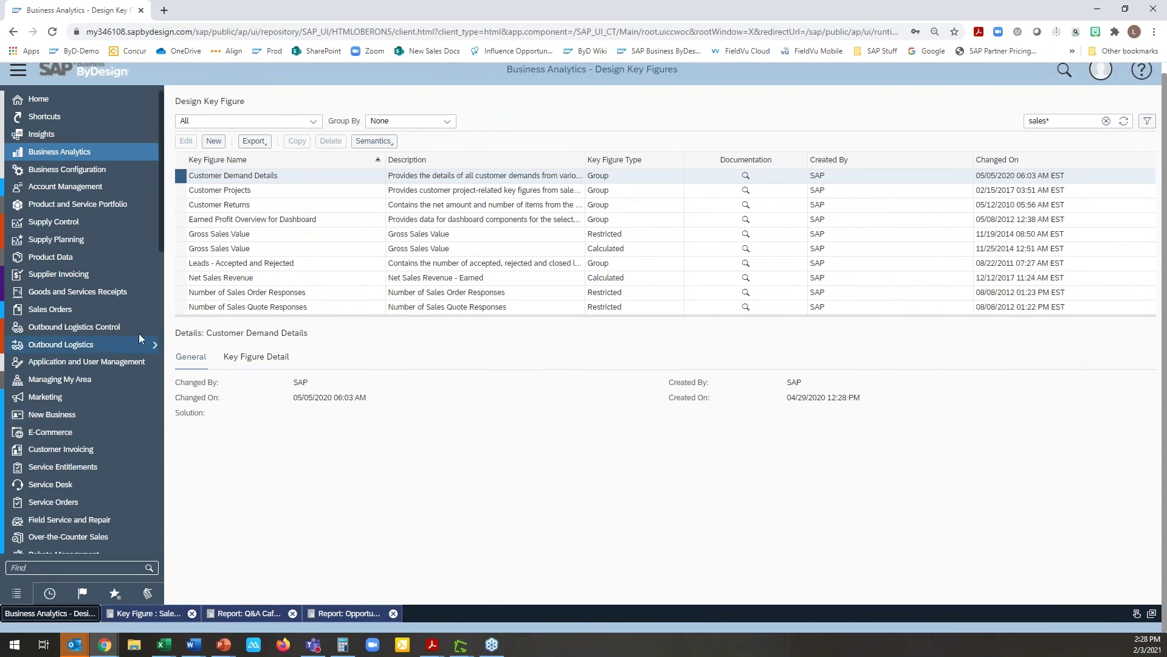
{"action": "left_click", "coordinate": [133, 615]}
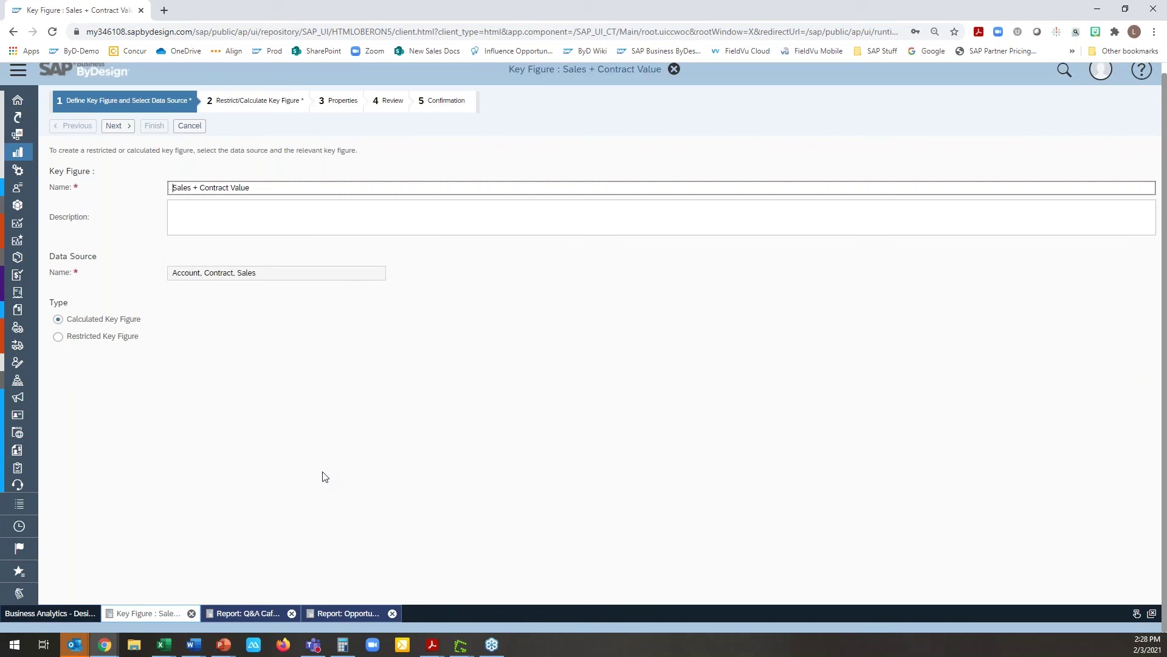
{"action": "left_click", "coordinate": [25, 614]}
{"action": "mouse_move", "coordinate": [100, 152]}
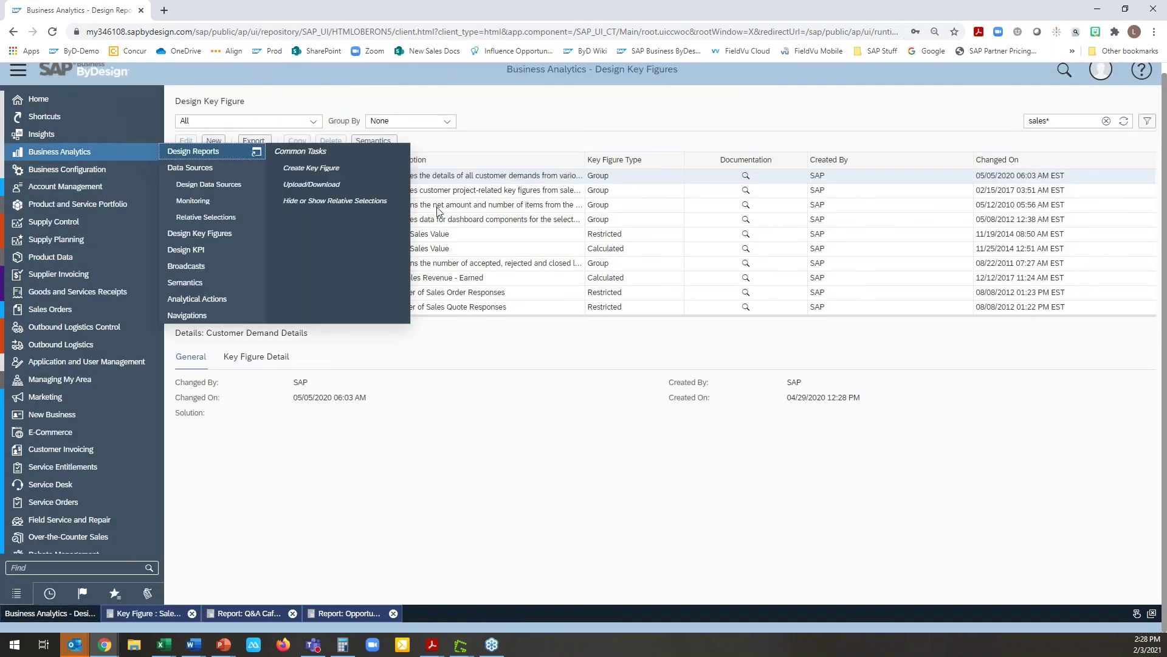
{"action": "left_click", "coordinate": [214, 164]}
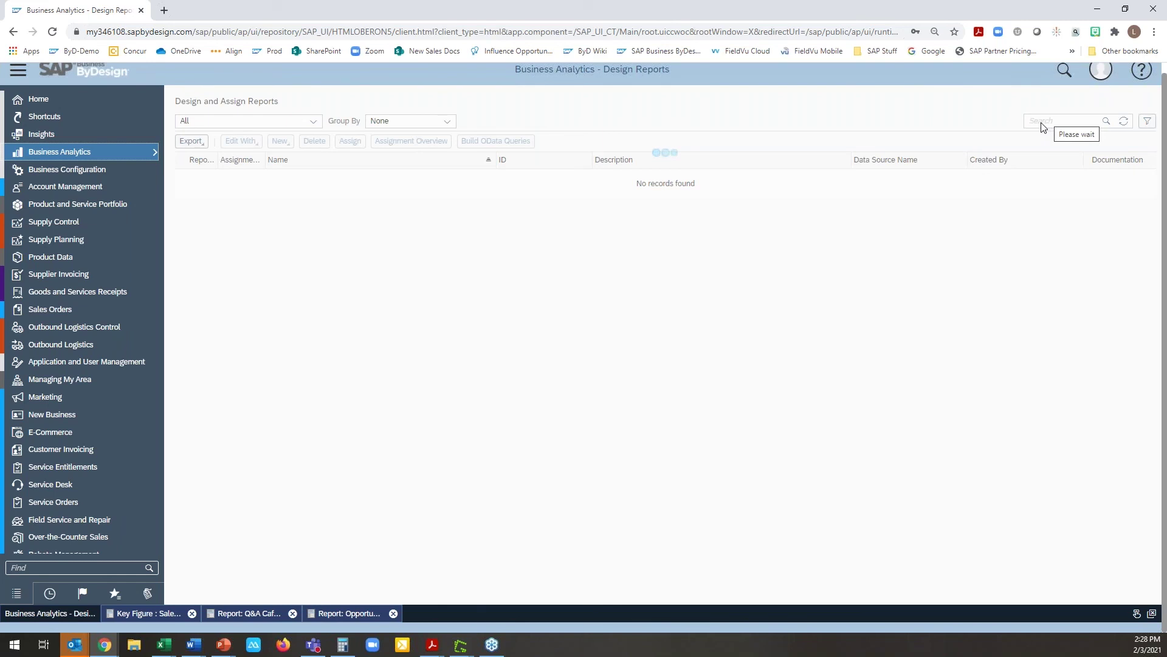
{"action": "type", "text": "opp*"}
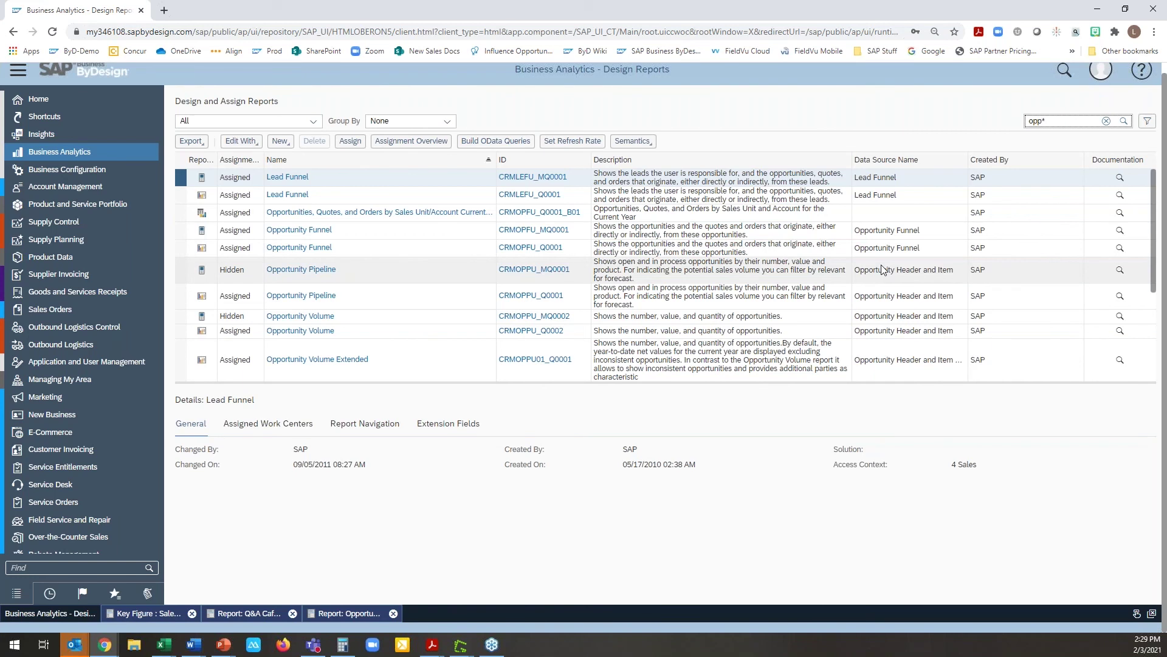
{"action": "scroll", "coordinate": [889, 354], "scroll_direction": "up", "scroll_amount": 1}
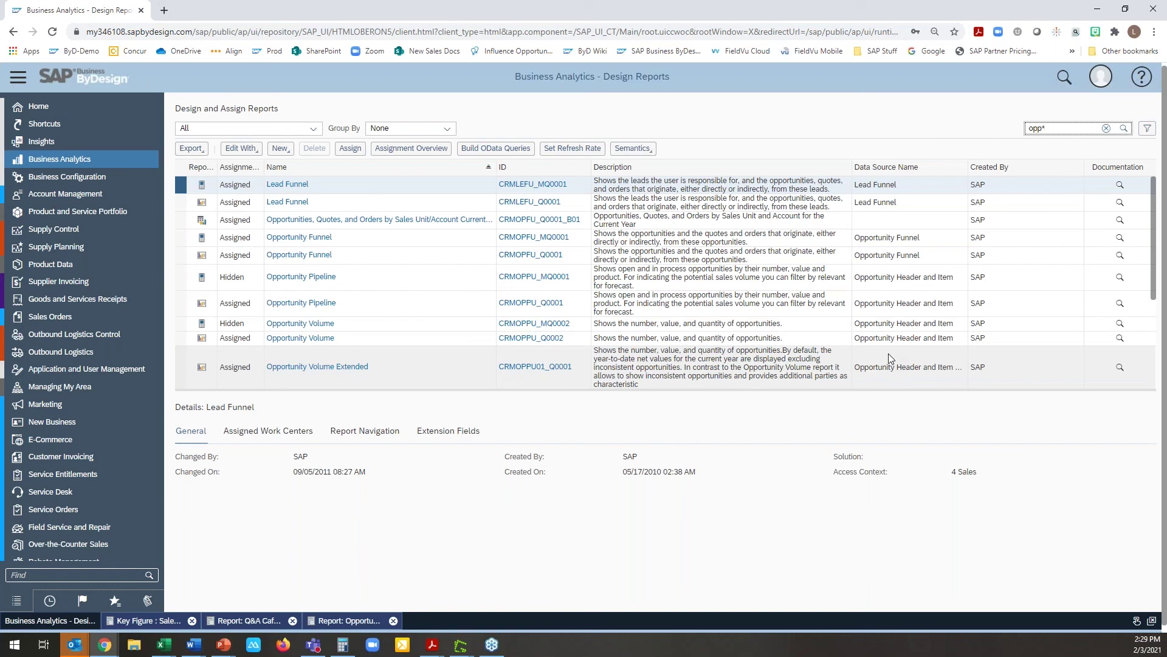
Step: Return to the Sales + Contract Value key figure and proceed to its calculation step
{"action": "left_click", "coordinate": [140, 620]}
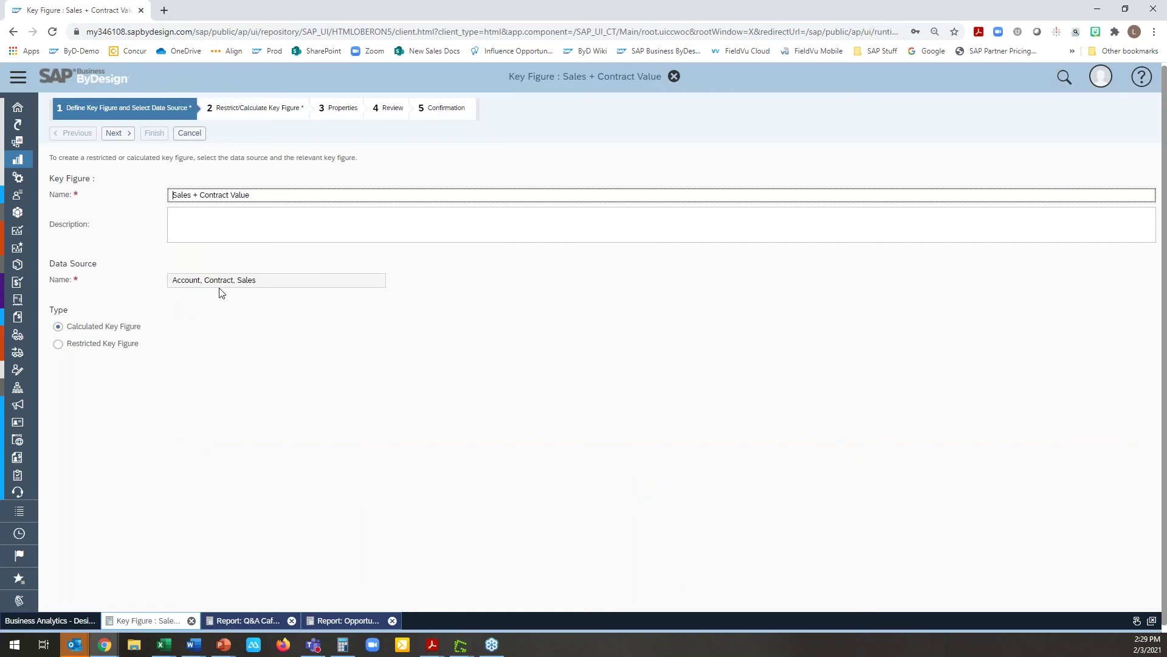
{"action": "scroll", "coordinate": [226, 303], "scroll_direction": "up", "scroll_amount": 1}
{"action": "scroll", "coordinate": [184, 205], "scroll_direction": "down", "scroll_amount": 1}
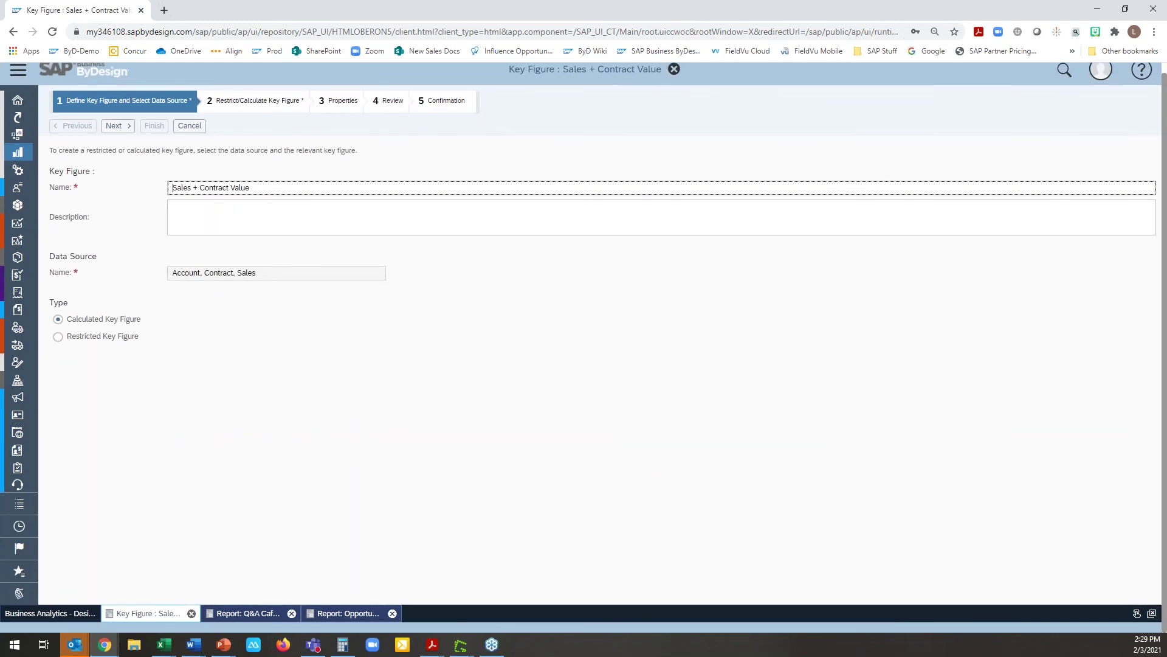
{"action": "left_click", "coordinate": [225, 183]}
{"action": "left_click", "coordinate": [116, 125]}
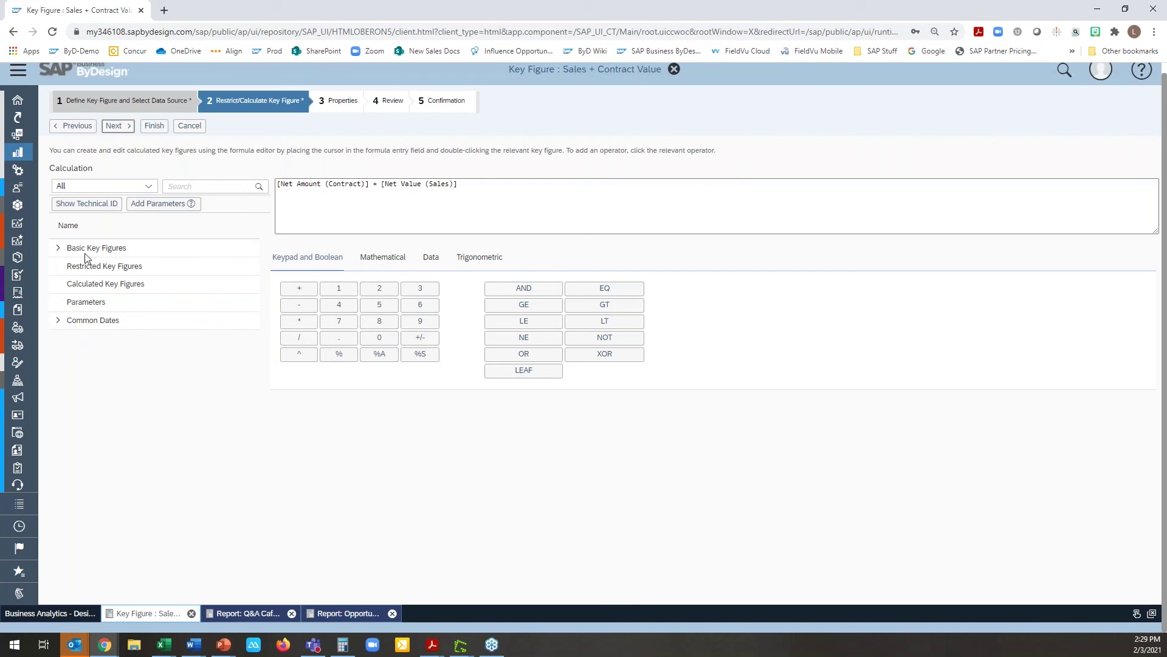
Step: Expand Basic Key Figures and Common Dates, and look through the elements available for the formula
{"action": "left_click", "coordinate": [58, 250]}
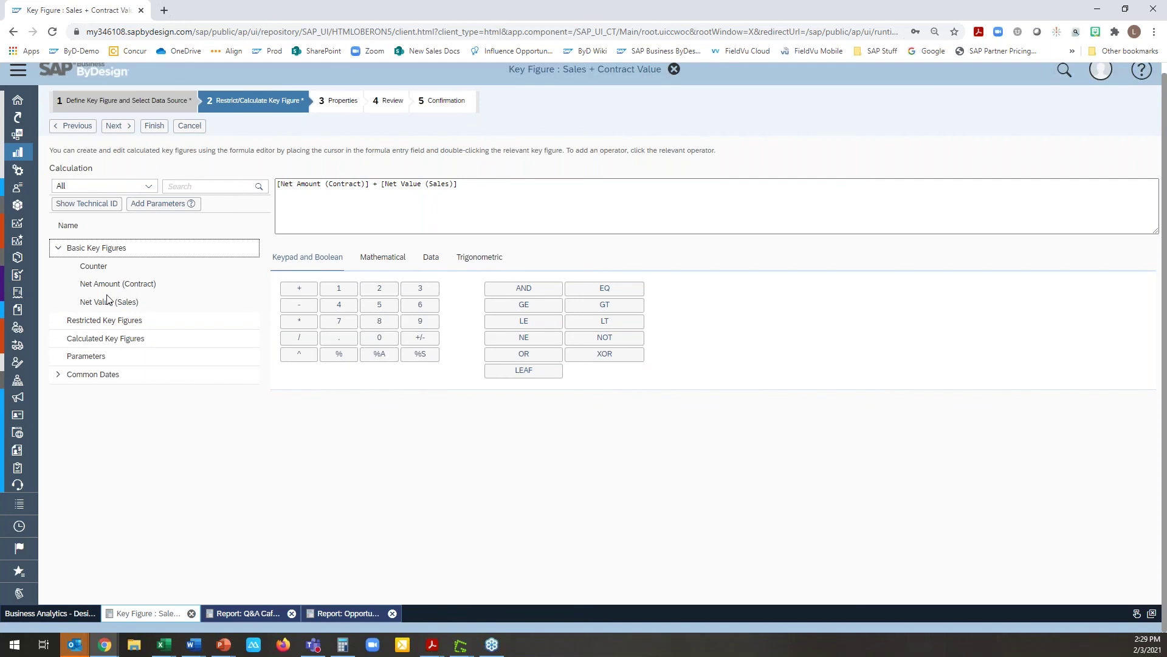
{"action": "left_click", "coordinate": [81, 320]}
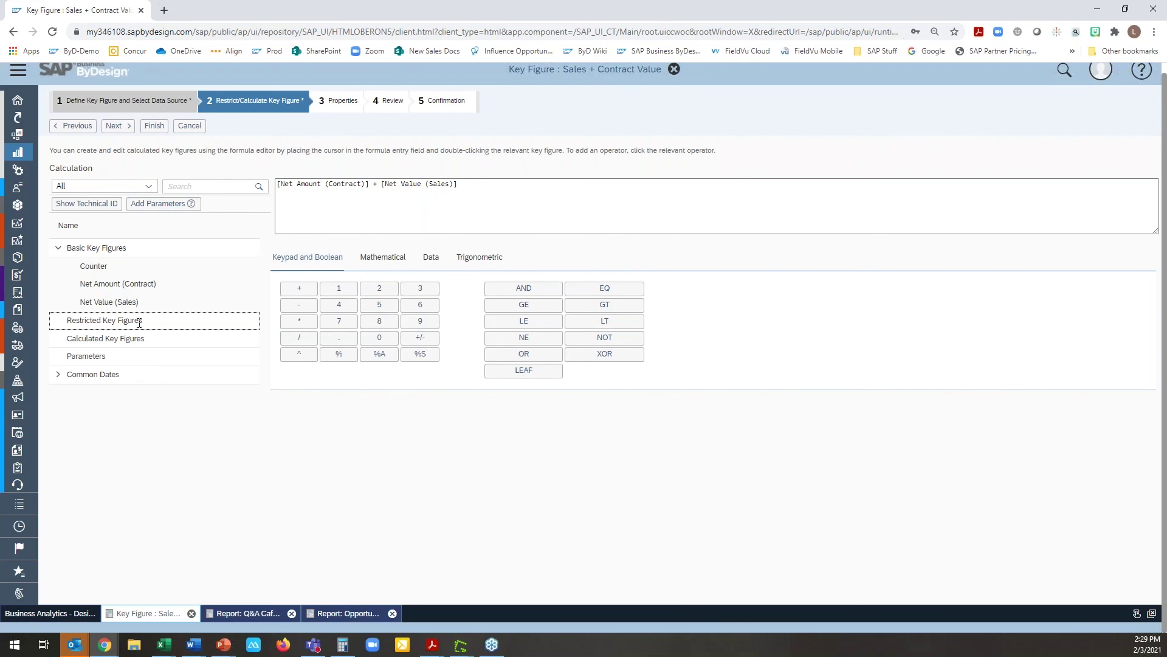
{"action": "left_click", "coordinate": [152, 339]}
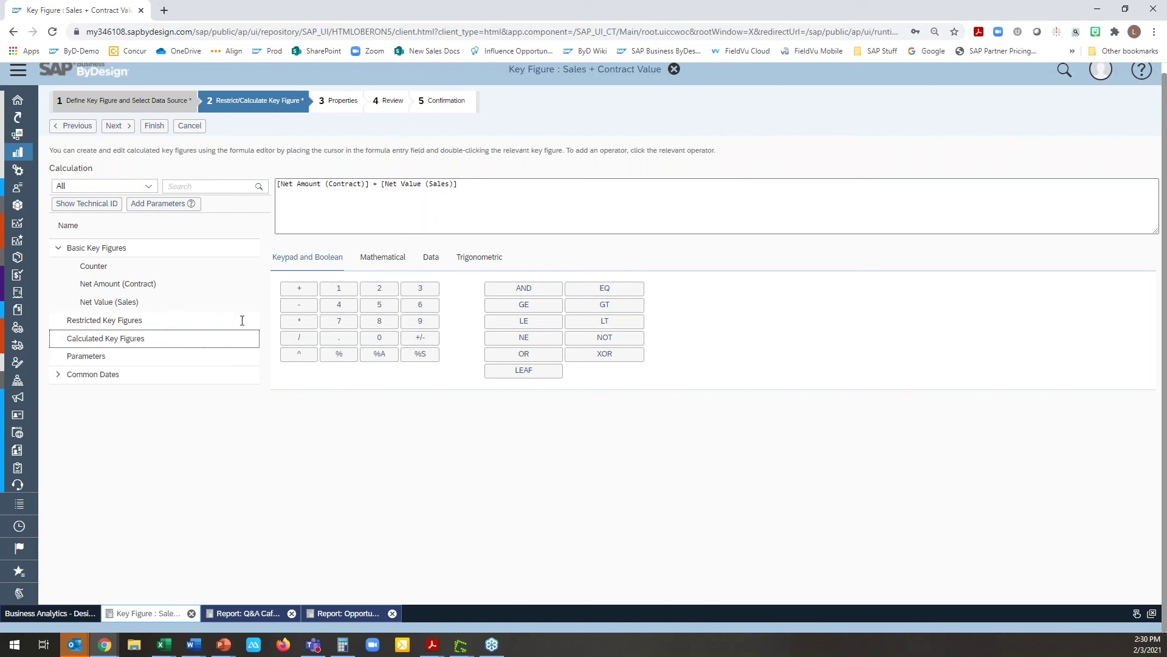
{"action": "left_click", "coordinate": [101, 356]}
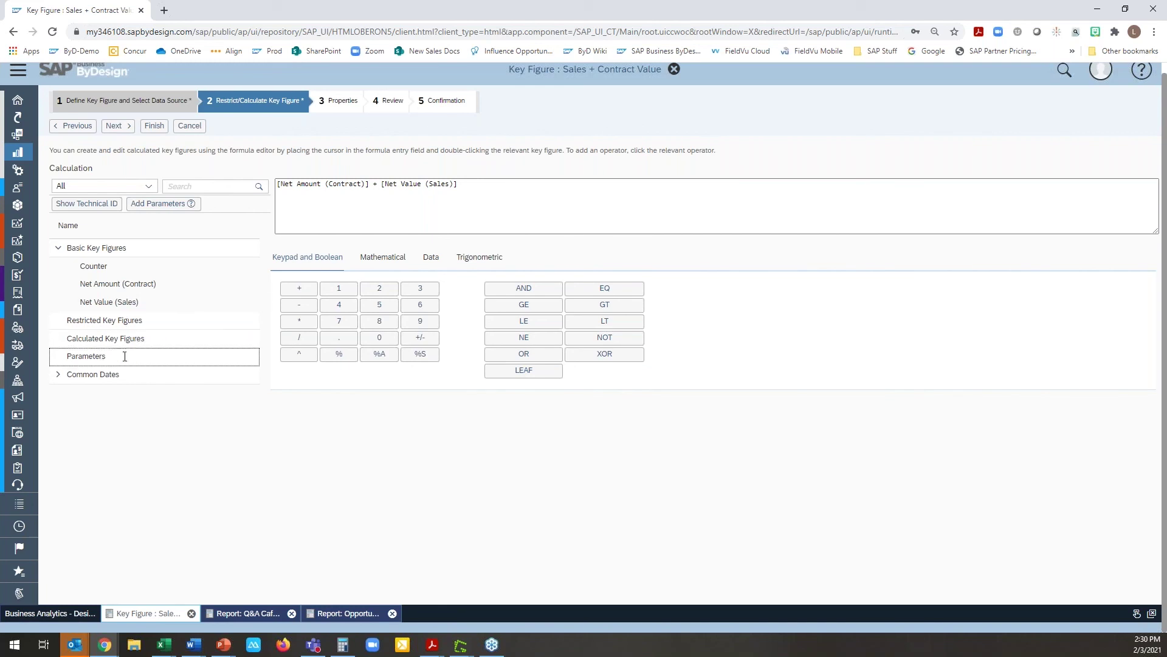
{"action": "left_click", "coordinate": [59, 376]}
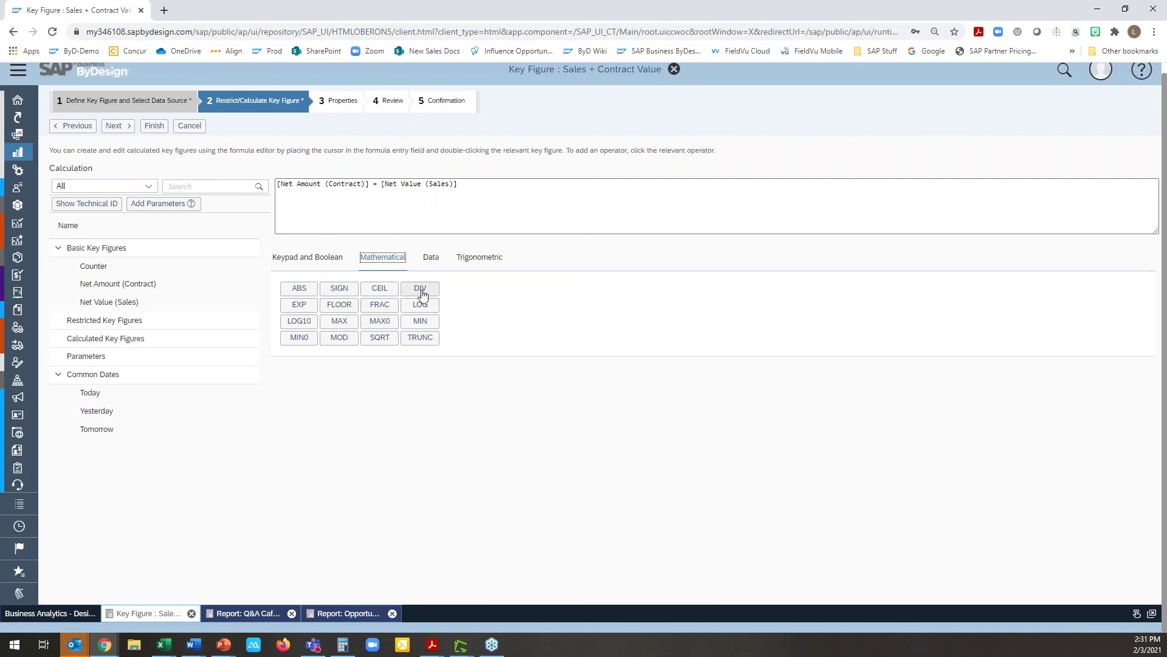
Step: Examine the Data, Trigonometric, and Keypad and Boolean operators offered for the calculation
{"action": "left_click", "coordinate": [430, 258]}
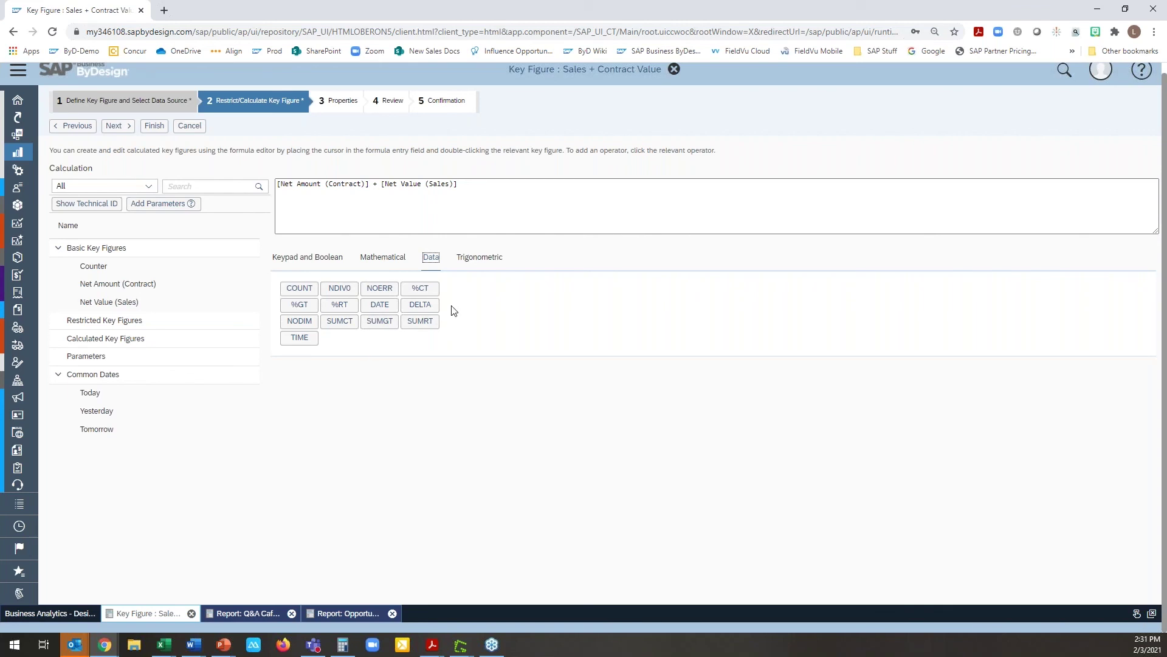
{"action": "left_click", "coordinate": [466, 267]}
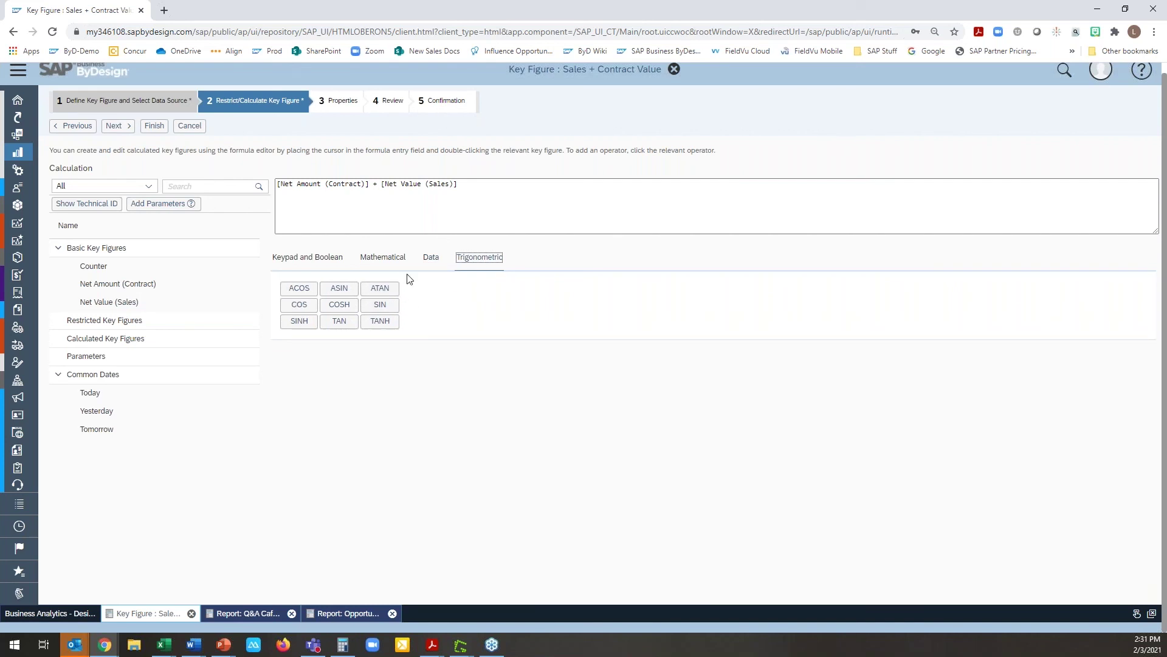
{"action": "left_click", "coordinate": [300, 263]}
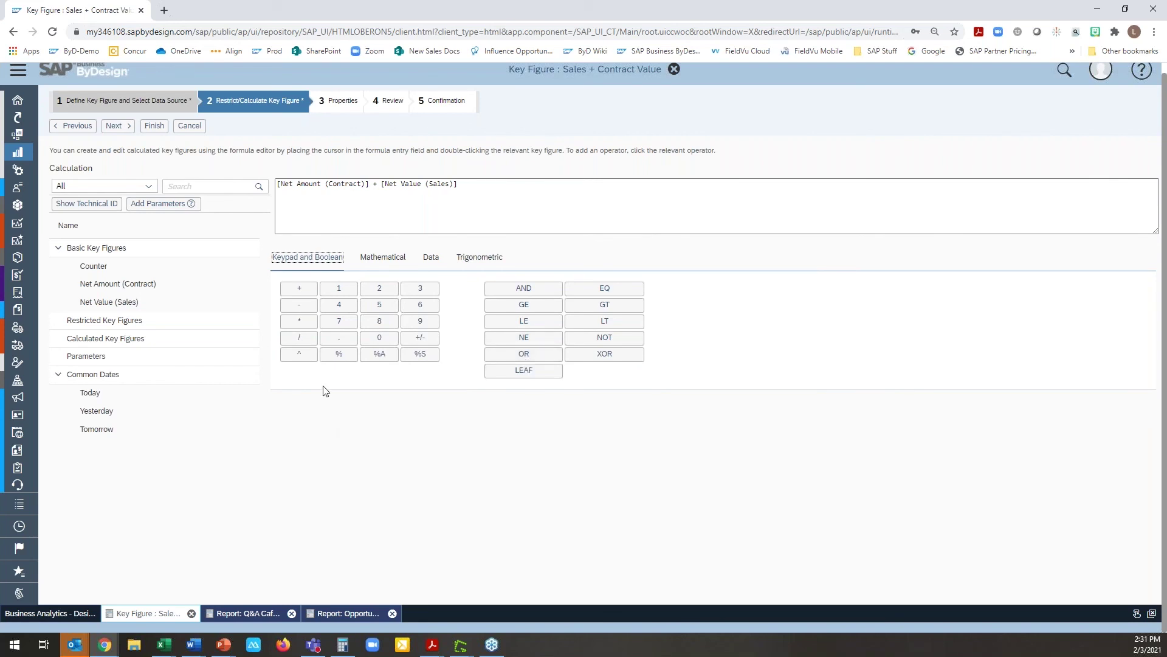
Step: Clear the formula and try a comparison of [Net Amount (Contract)] GE [Net Value (Sales)], extended with AND
{"action": "left_click", "coordinate": [325, 184]}
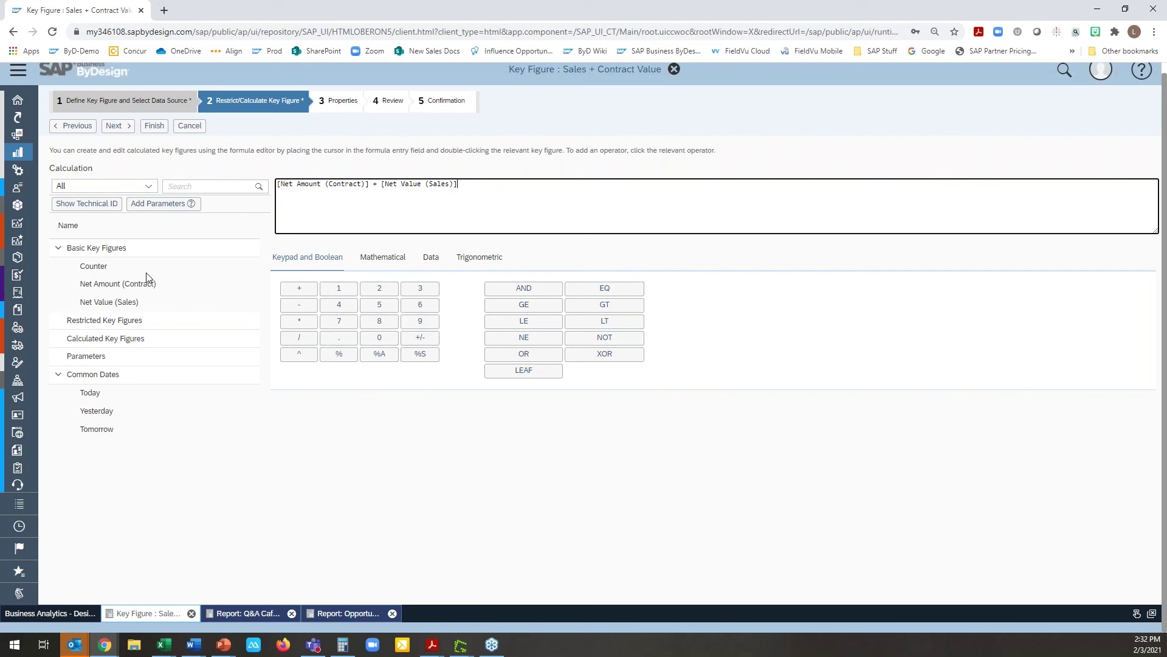
{"action": "left_click_drag", "start_coordinate": [472, 184], "coordinate": [257, 190]}
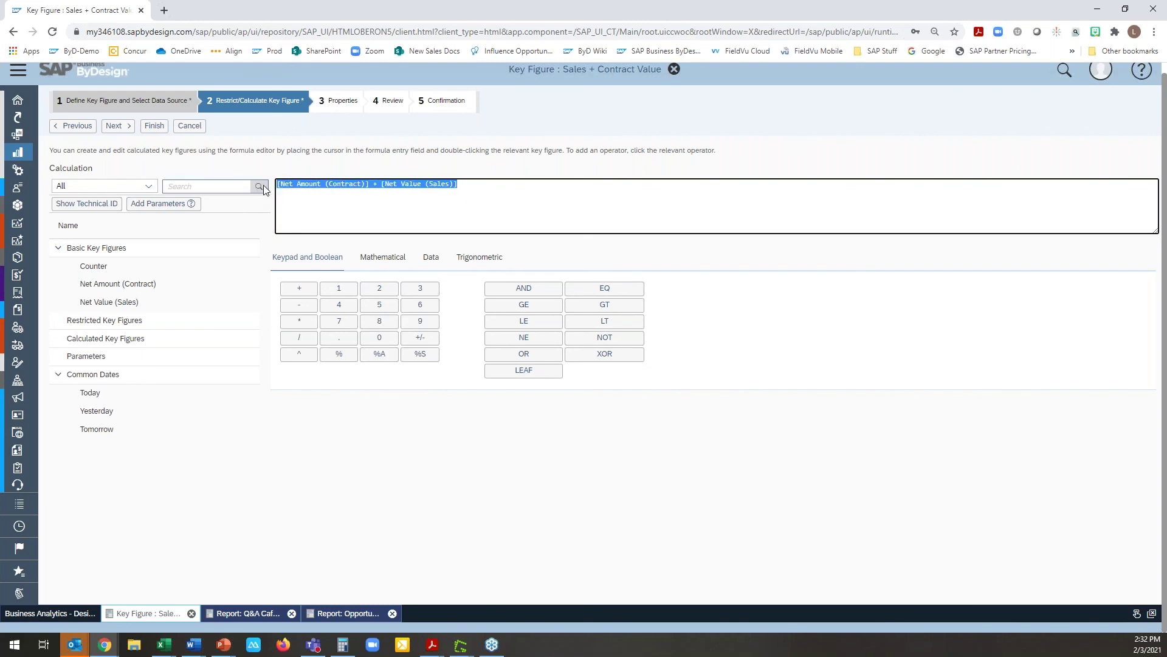
{"action": "key", "text": "Delete"}
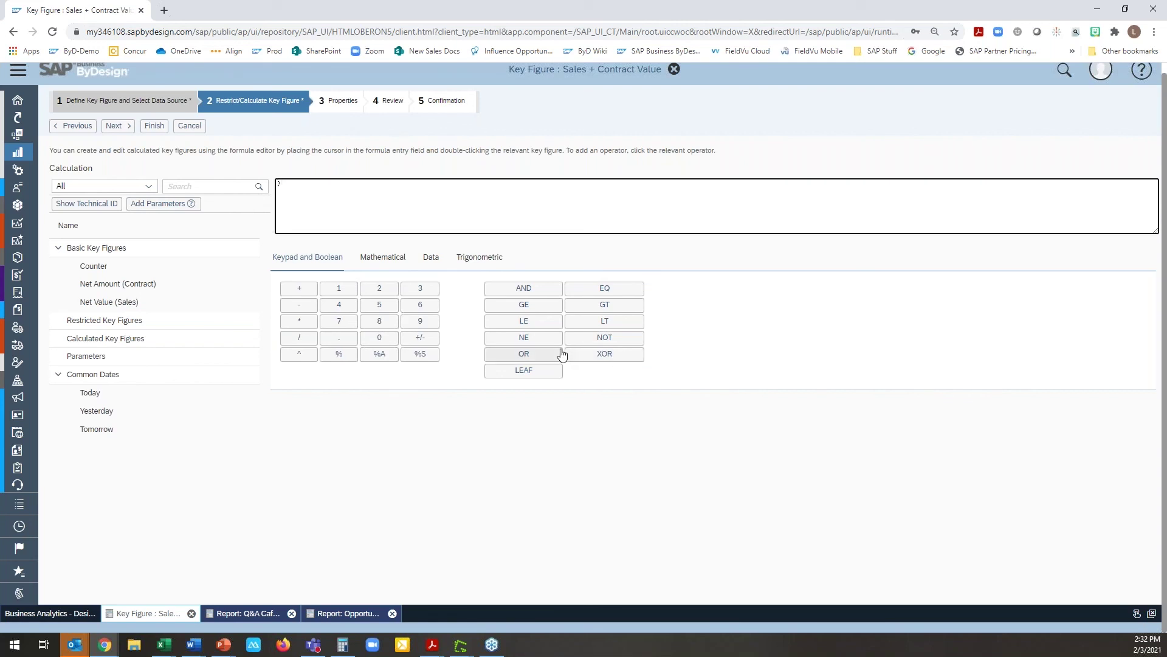
{"action": "scroll", "coordinate": [538, 328], "scroll_direction": "up", "scroll_amount": 1}
{"action": "left_click", "coordinate": [527, 315]}
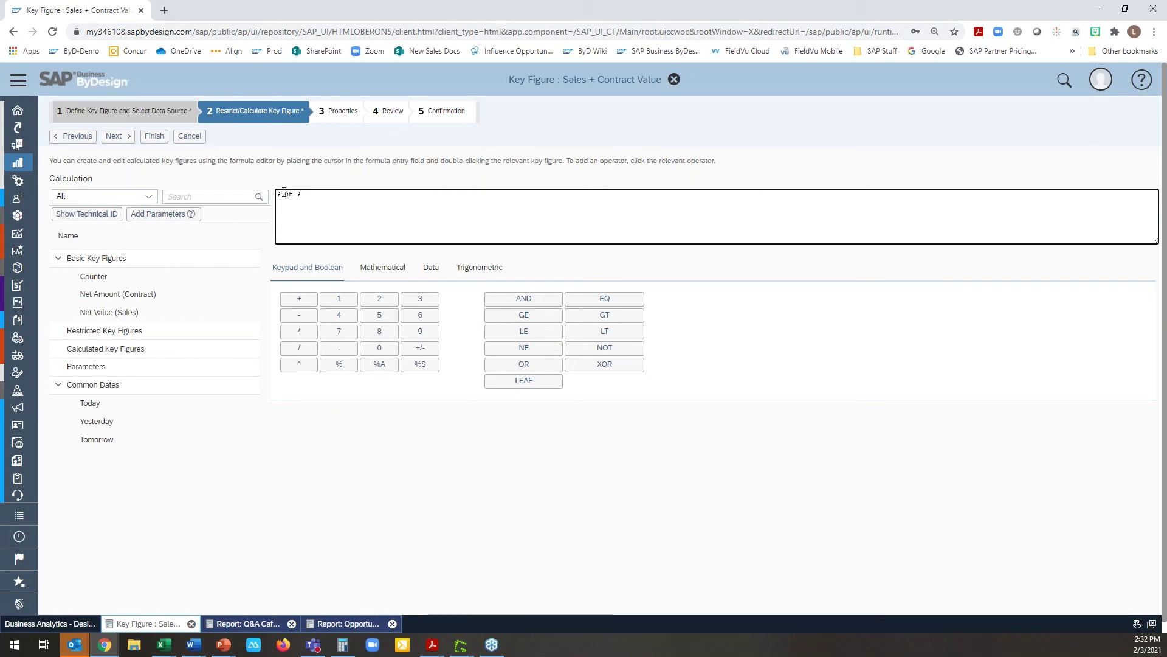
{"action": "left_click", "coordinate": [140, 300]}
{"action": "double_click", "coordinate": [140, 298]}
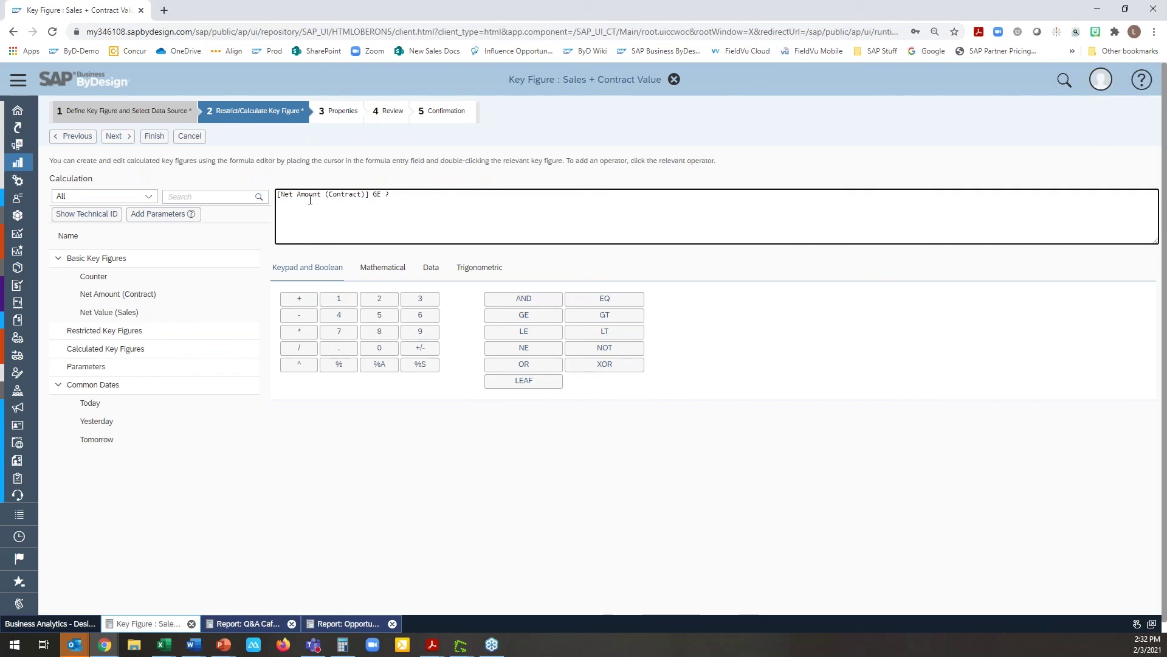
{"action": "left_click", "coordinate": [387, 196]}
{"action": "double_click", "coordinate": [135, 312]}
{"action": "left_click", "coordinate": [523, 298]}
Step: Replace the trial comparison with the formula [Net Amount (Contract)] + [Net Value (Sales)]
{"action": "left_click_drag", "start_coordinate": [514, 193], "coordinate": [277, 197]}
{"action": "type", "text": "?"}
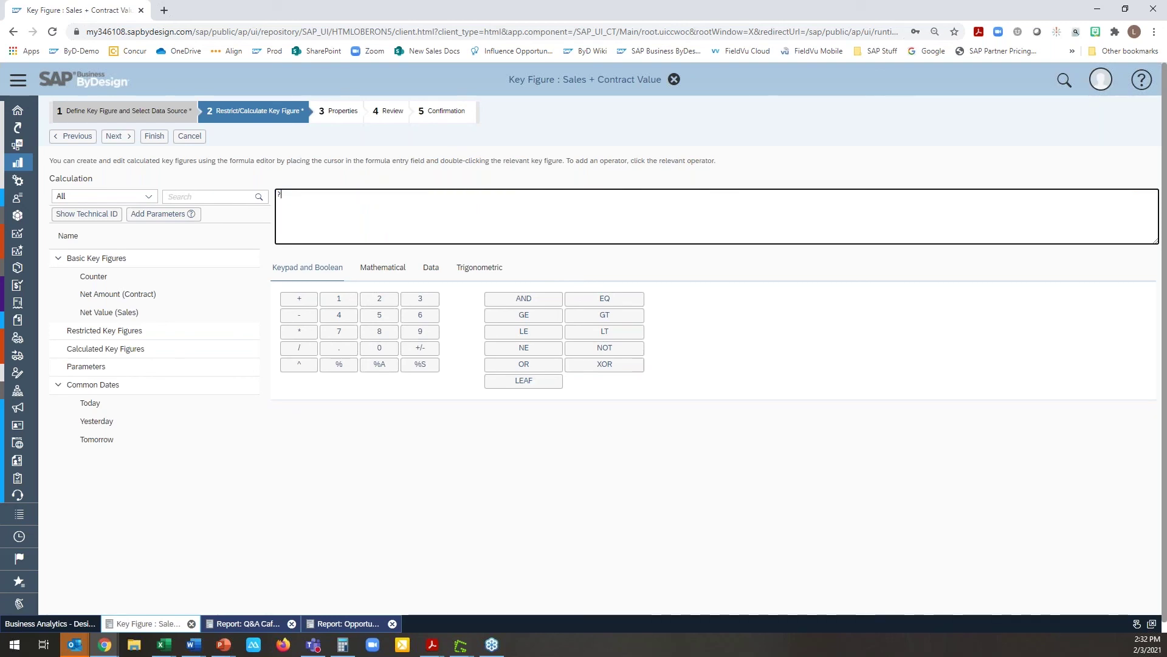
{"action": "double_click", "coordinate": [152, 294]}
{"action": "left_click", "coordinate": [307, 300]}
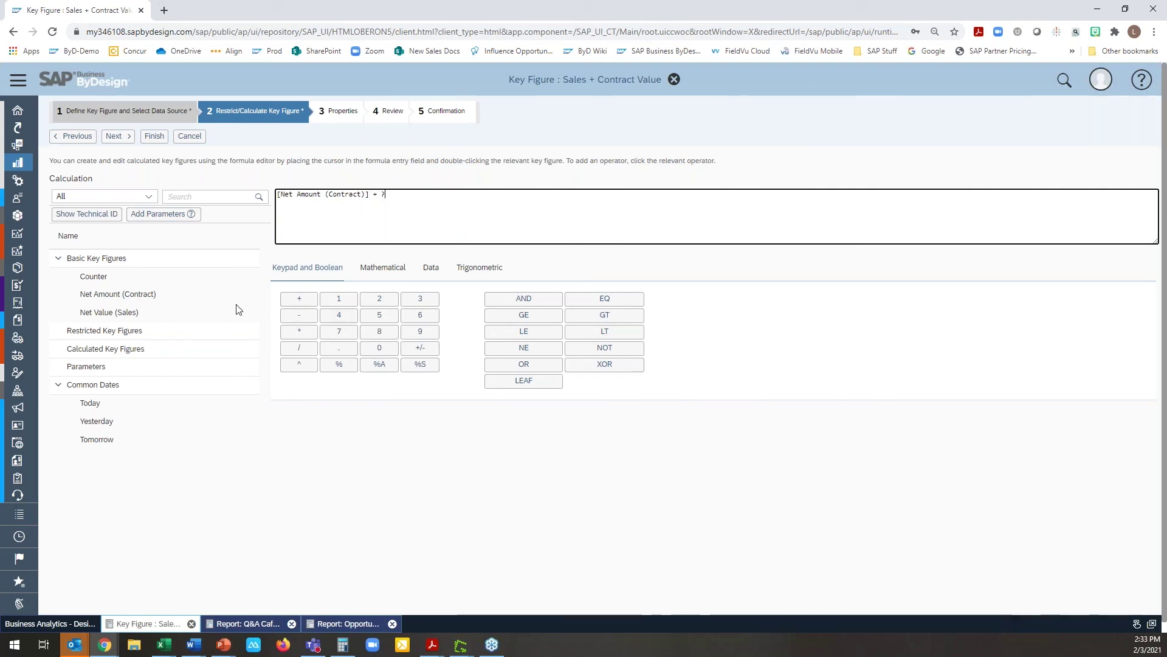
{"action": "double_click", "coordinate": [128, 313]}
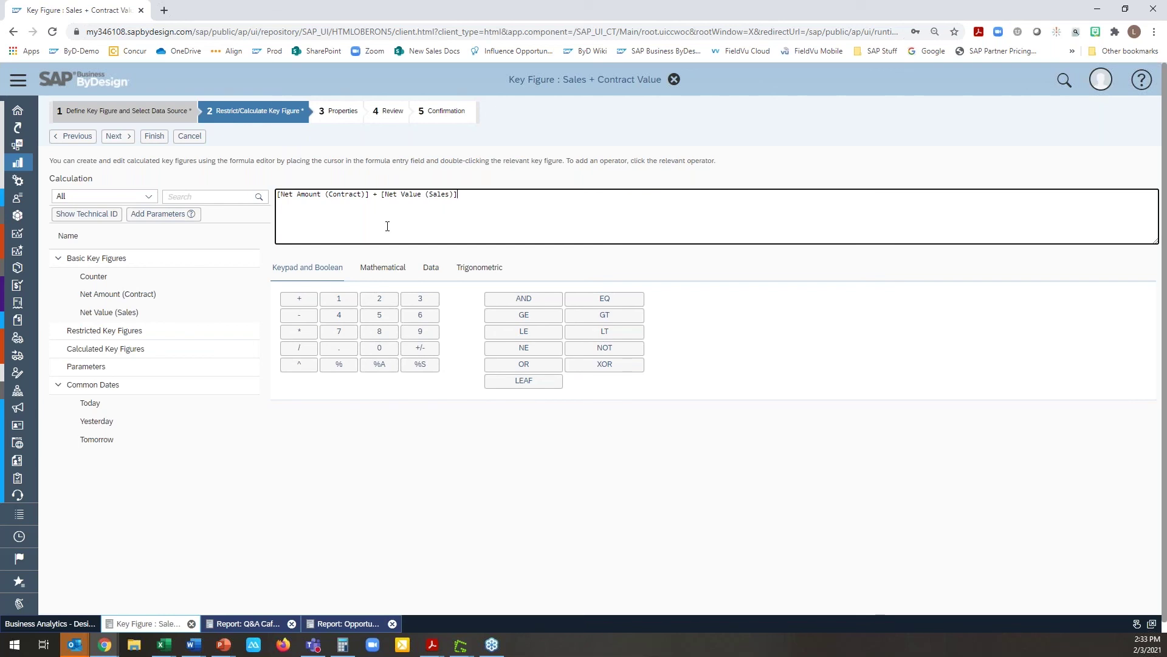
Step: Proceed to the key figure's properties and examine the options for Calculate Result As and Calculate Single Value As
{"action": "left_click", "coordinate": [115, 136]}
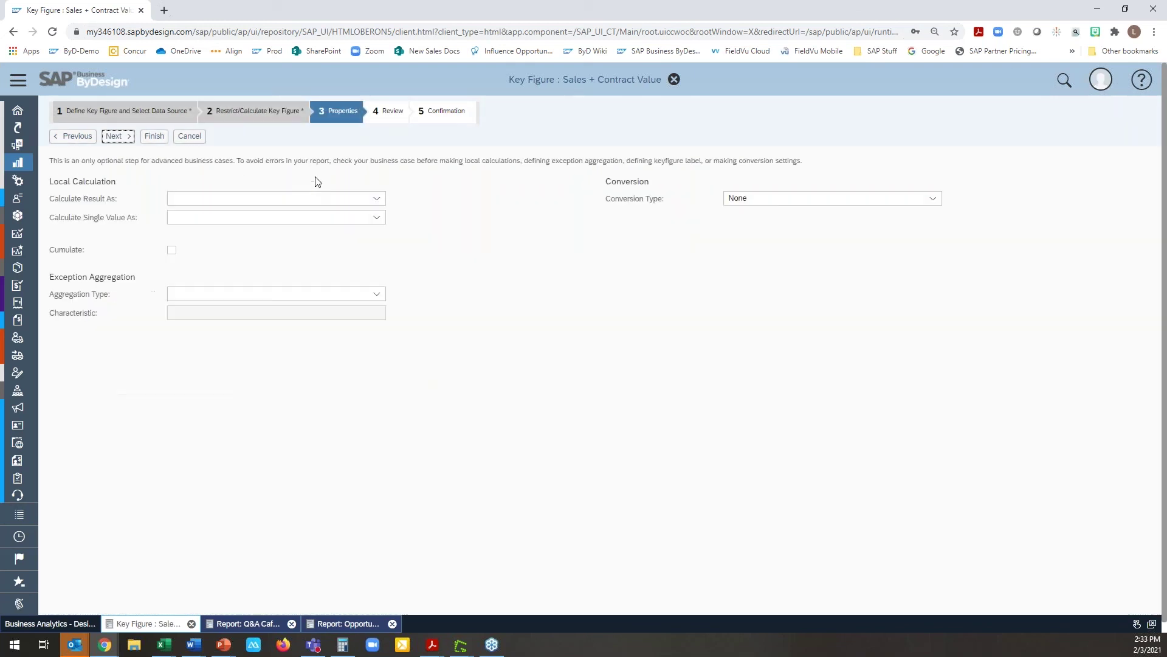
{"action": "left_click", "coordinate": [377, 200]}
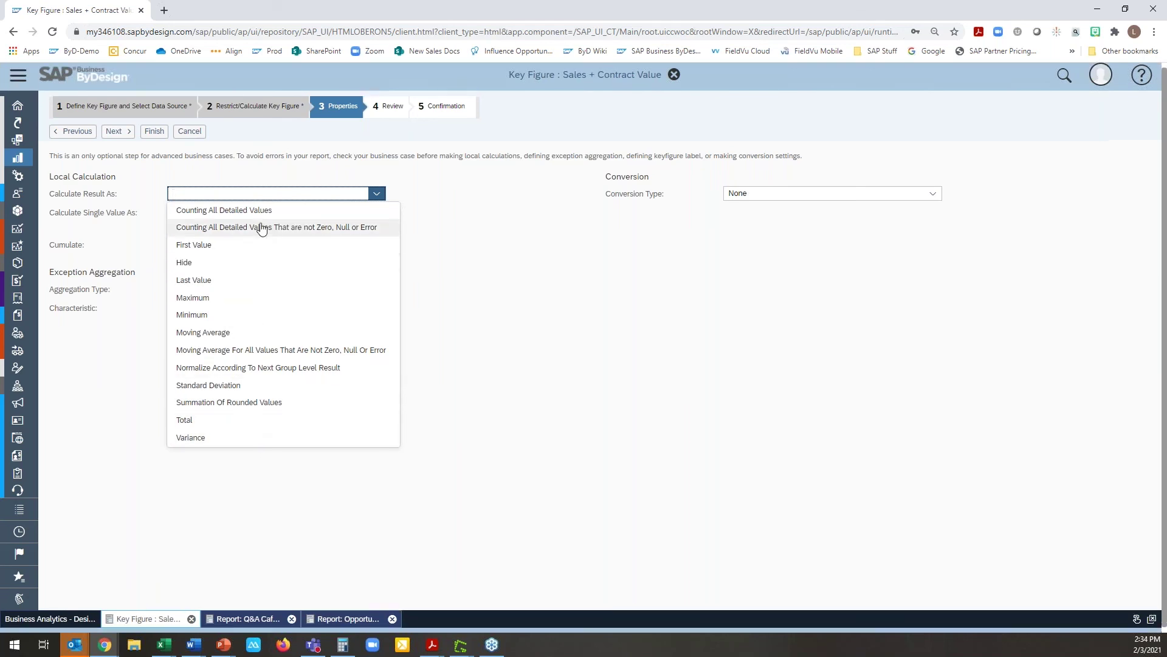
{"action": "left_click", "coordinate": [486, 256]}
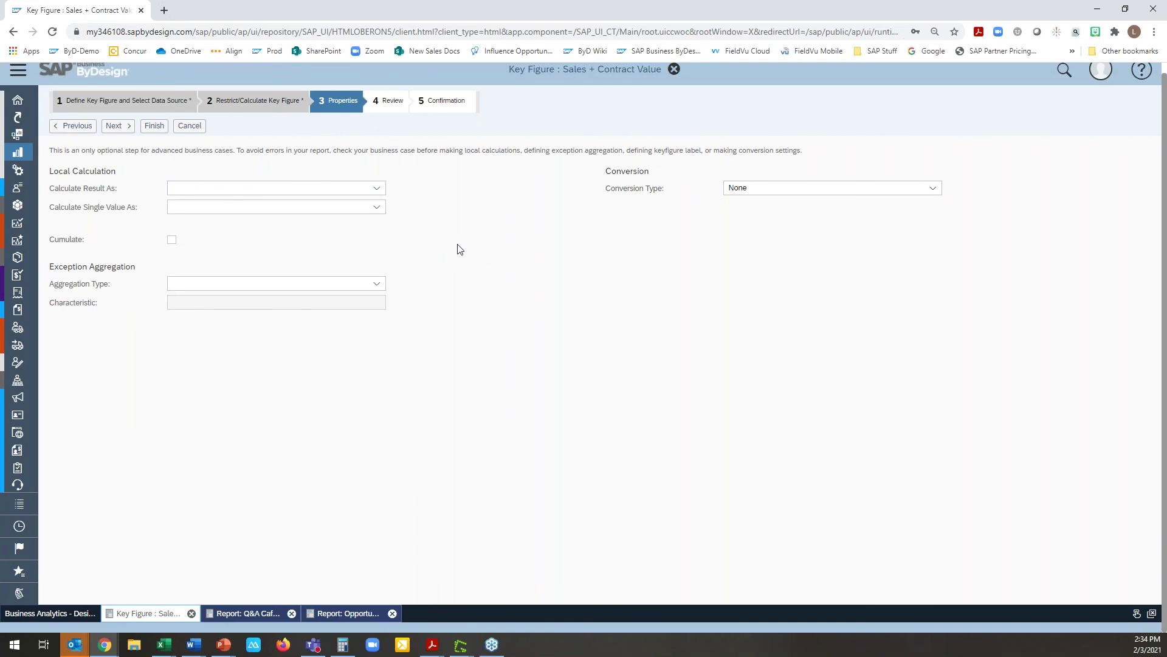
{"action": "left_click", "coordinate": [379, 208]}
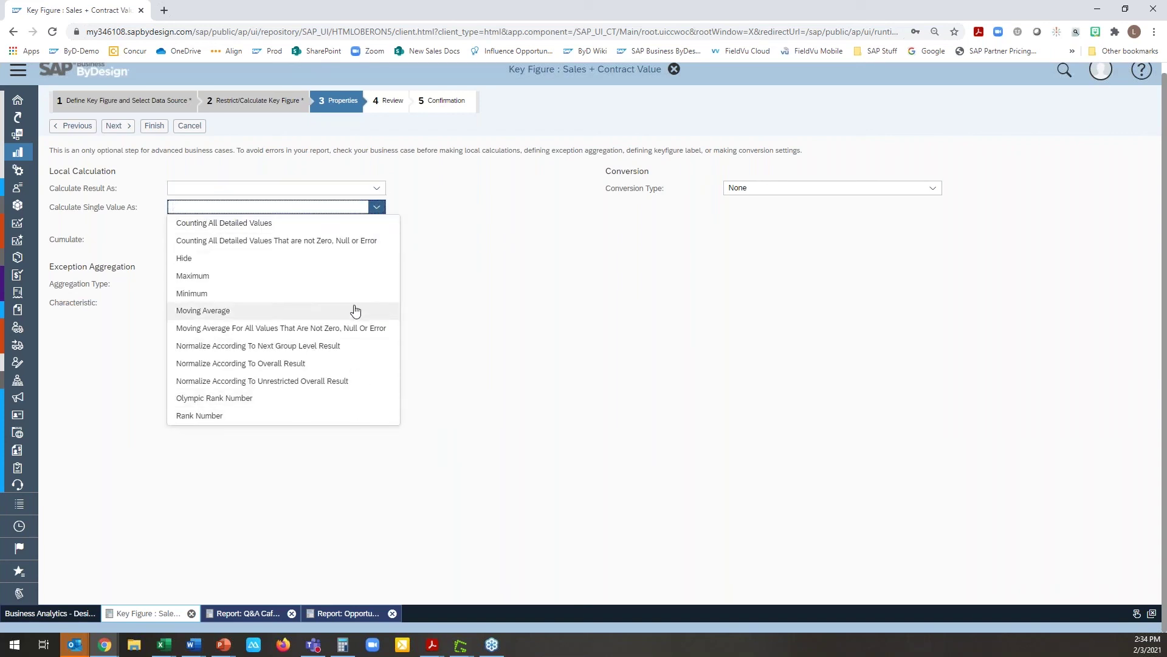
{"action": "left_click", "coordinate": [566, 292]}
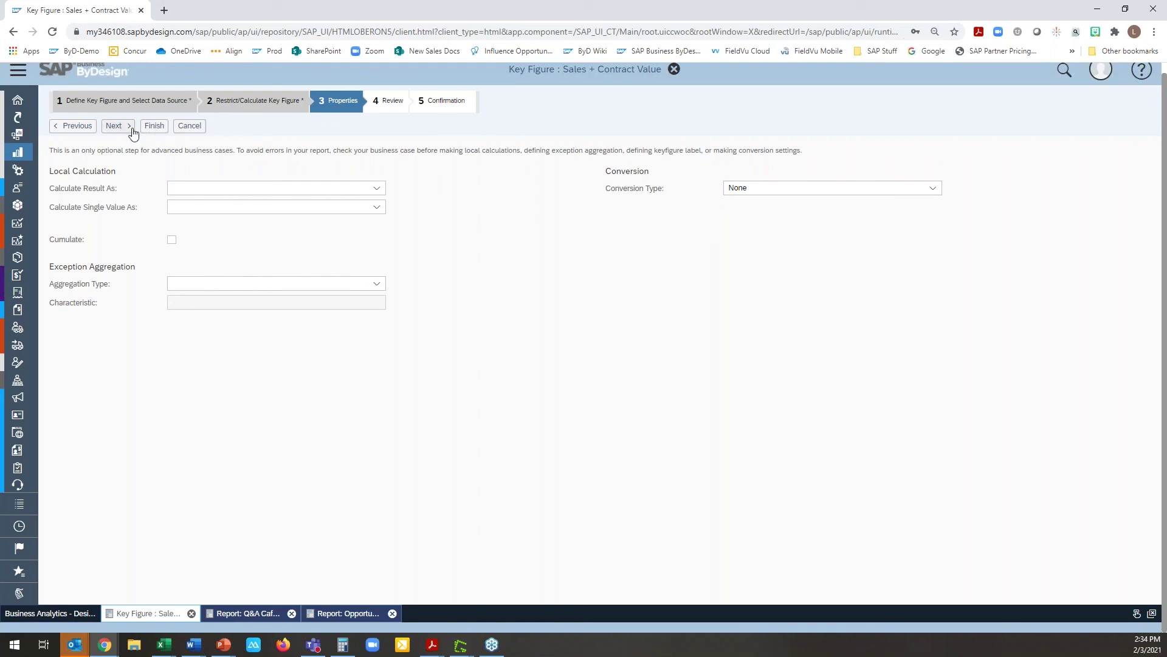
Step: Finish the Sales + Contract Value key figure with its optional properties left at their defaults
{"action": "left_click", "coordinate": [152, 127]}
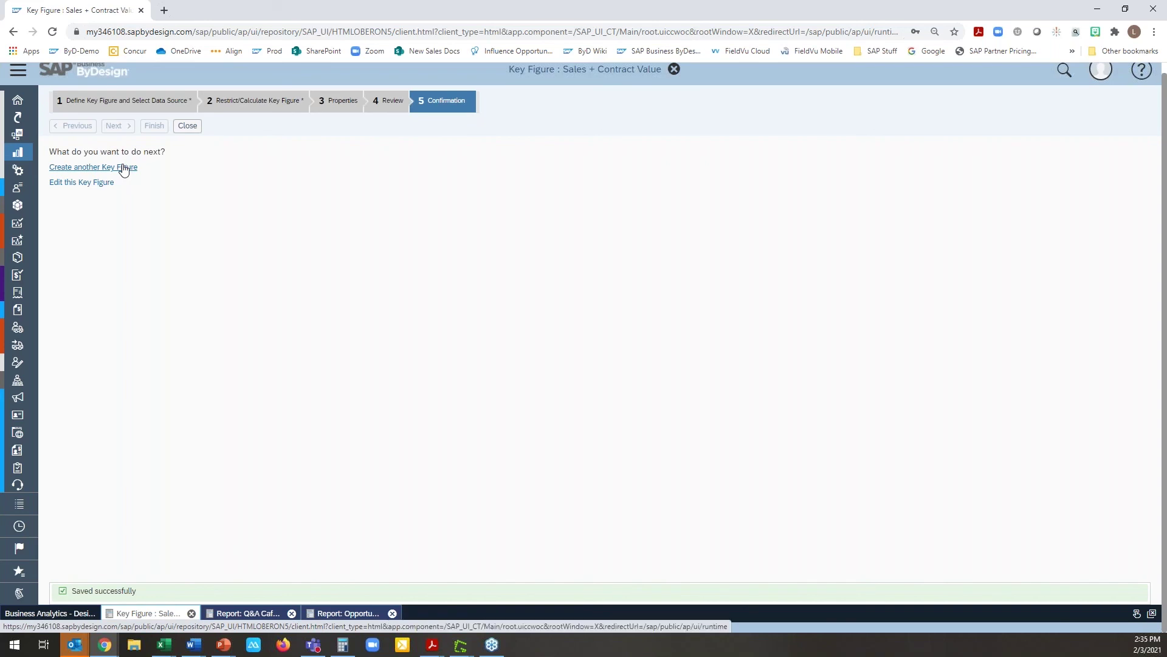
{"action": "left_click", "coordinate": [186, 127]}
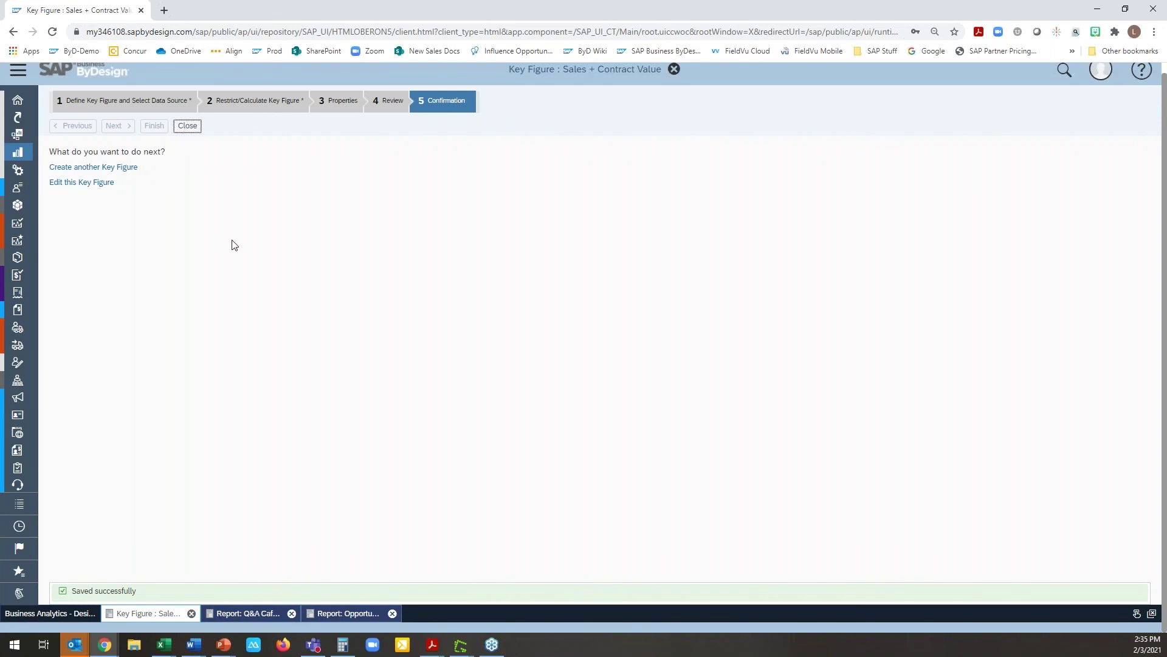
Step: In the Q&A Cafe - Joined Data report, add the own key figure Sales + Contract Value to the available report fields
{"action": "left_click", "coordinate": [218, 614]}
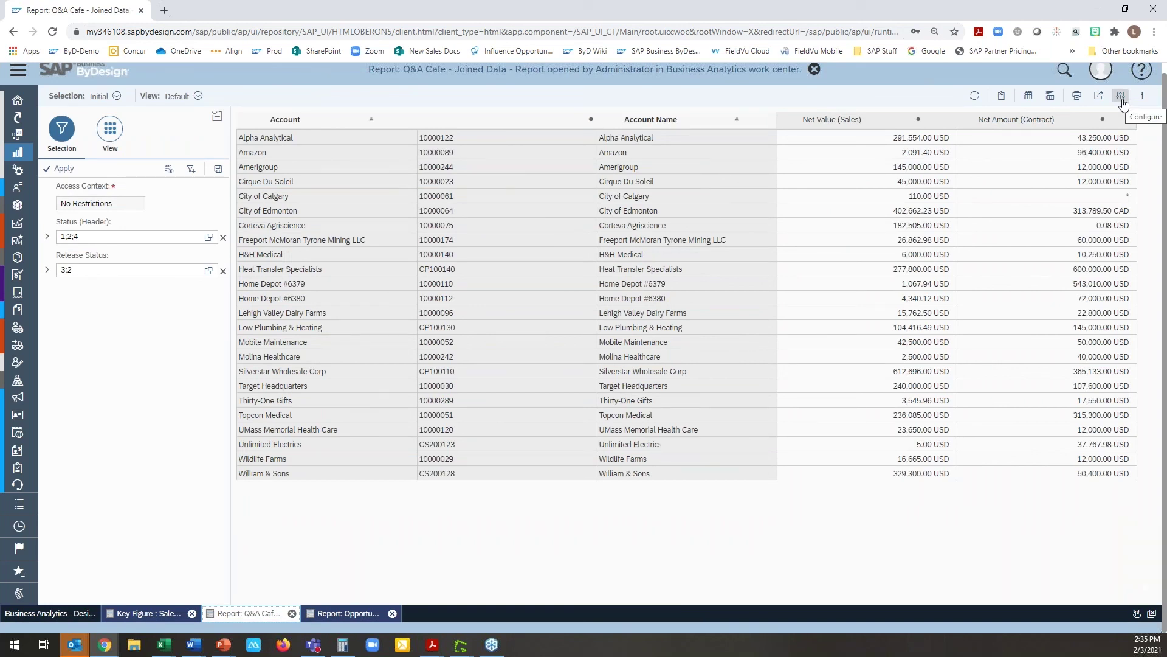
{"action": "left_click", "coordinate": [111, 130]}
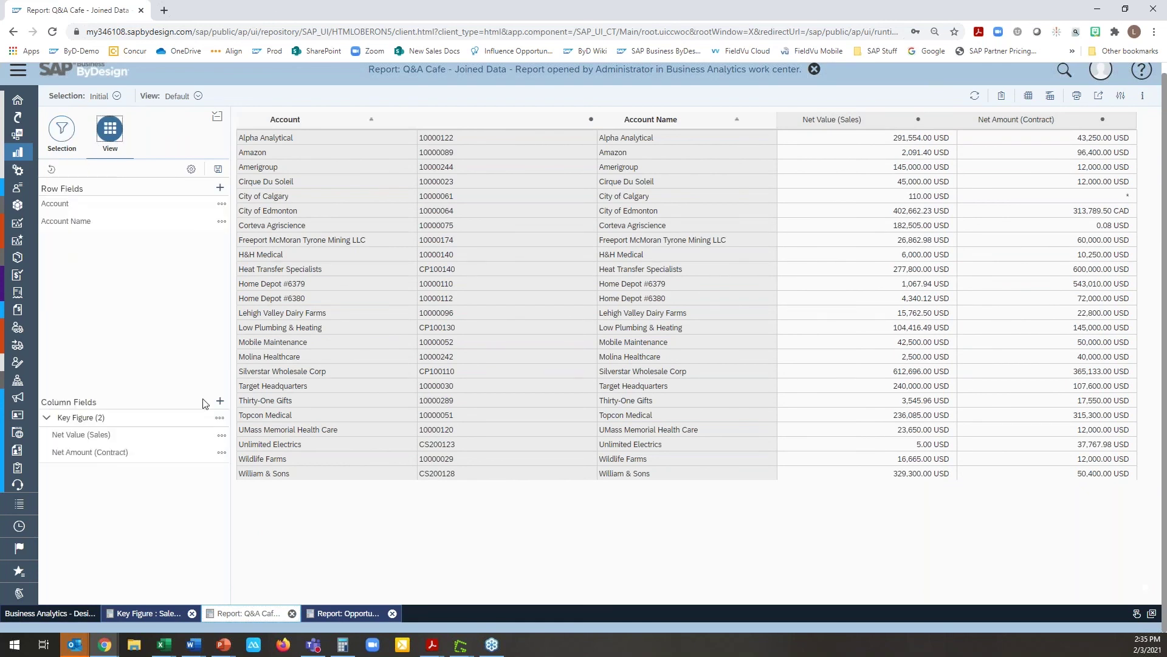
{"action": "left_click", "coordinate": [1120, 95]}
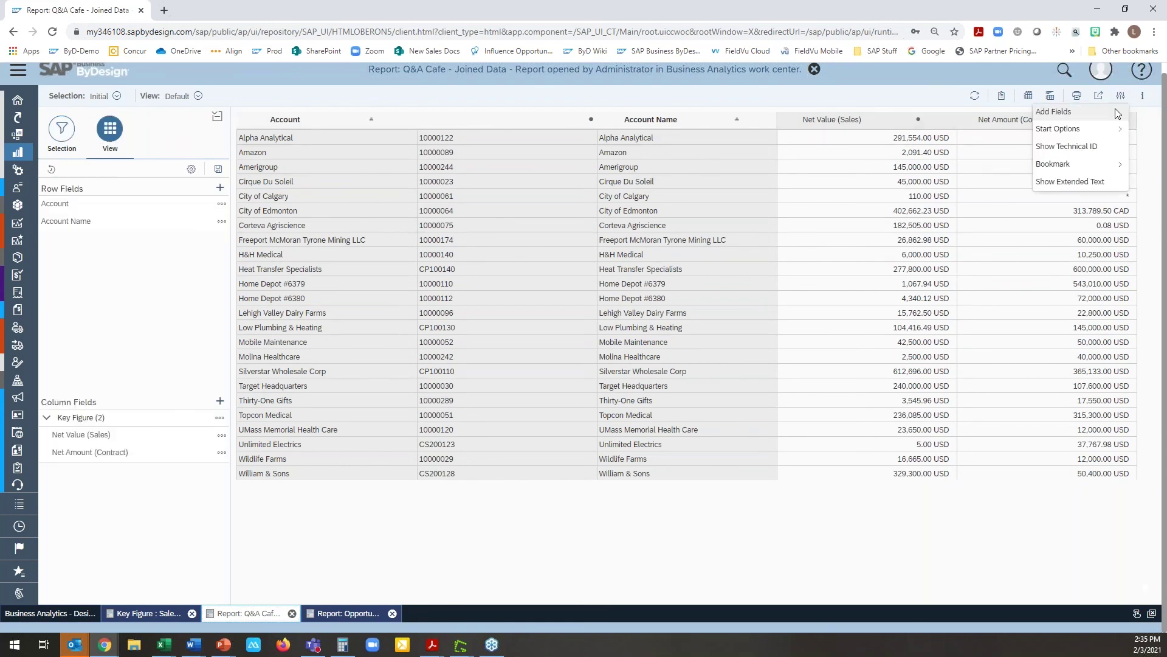
{"action": "left_click", "coordinate": [1112, 117]}
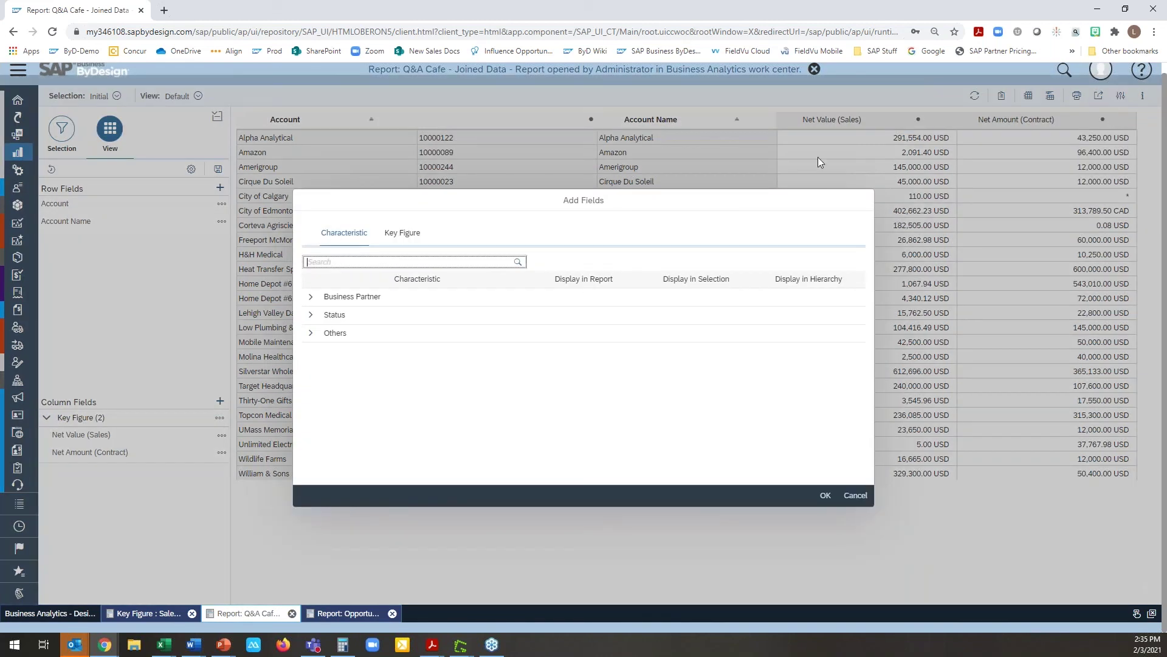
{"action": "left_click", "coordinate": [392, 237]}
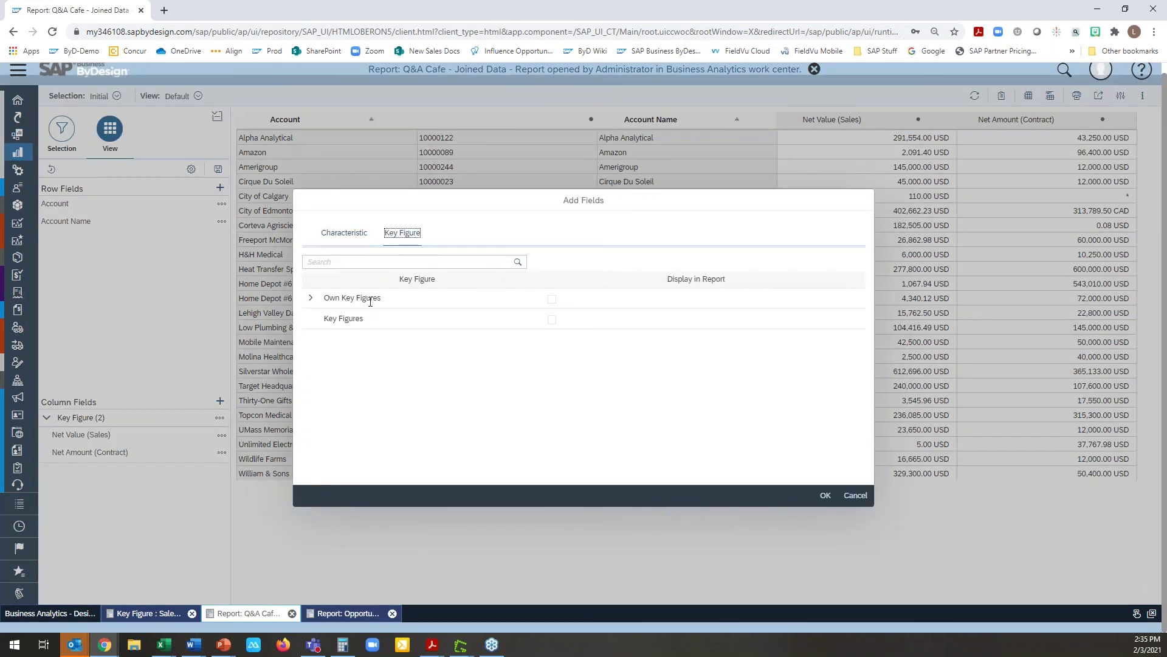
{"action": "left_click", "coordinate": [311, 298]}
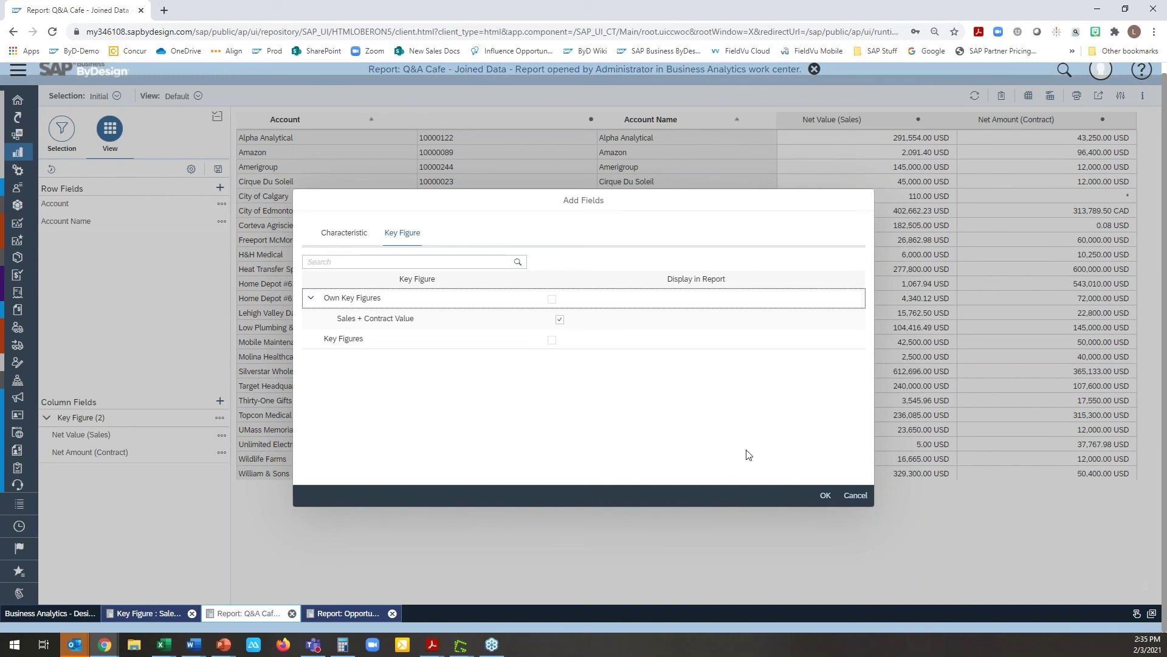
{"action": "left_click", "coordinate": [817, 496]}
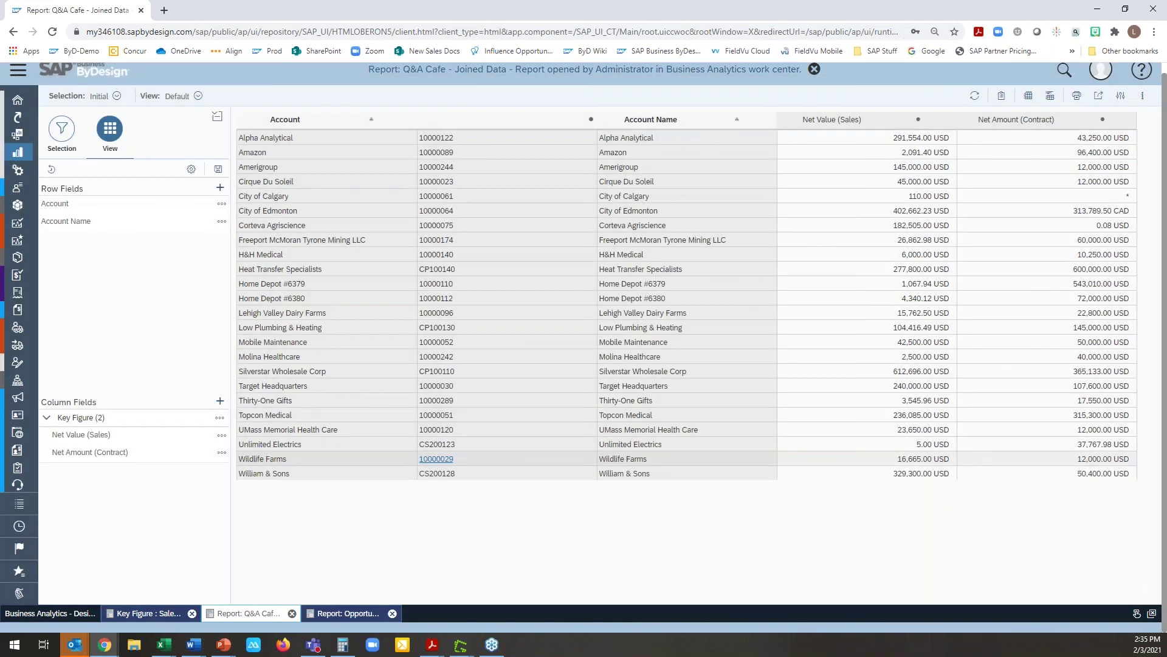
Step: Include the Sales + Contract Value key figure in the report's column fields
{"action": "left_click", "coordinate": [220, 400]}
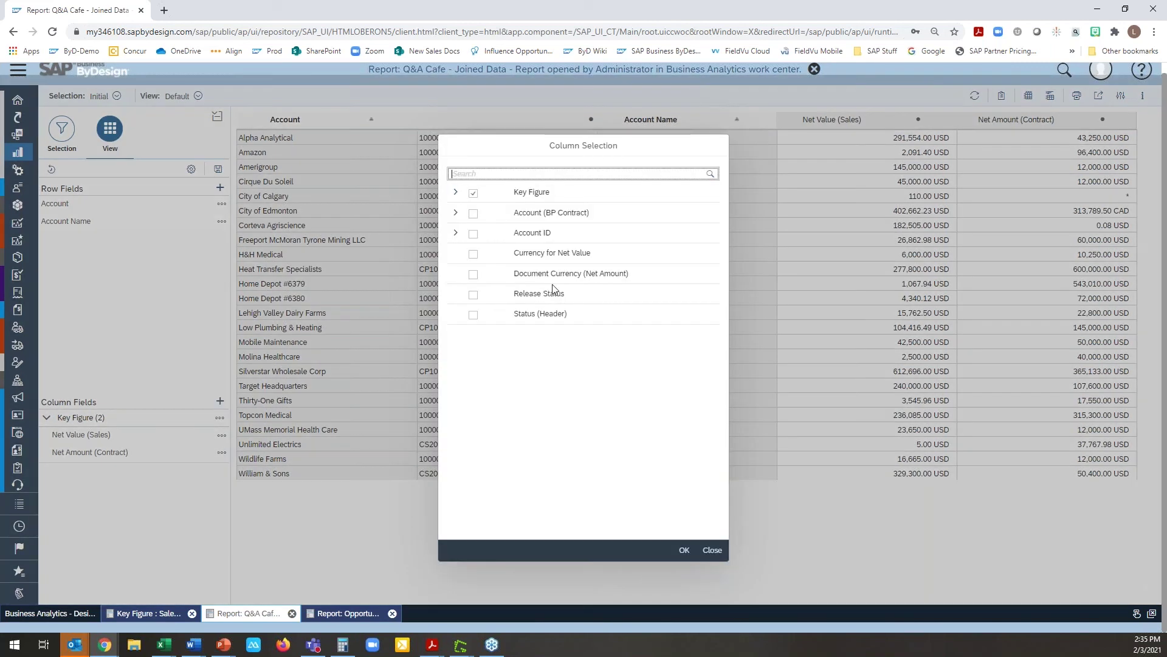
{"action": "left_click", "coordinate": [456, 192]}
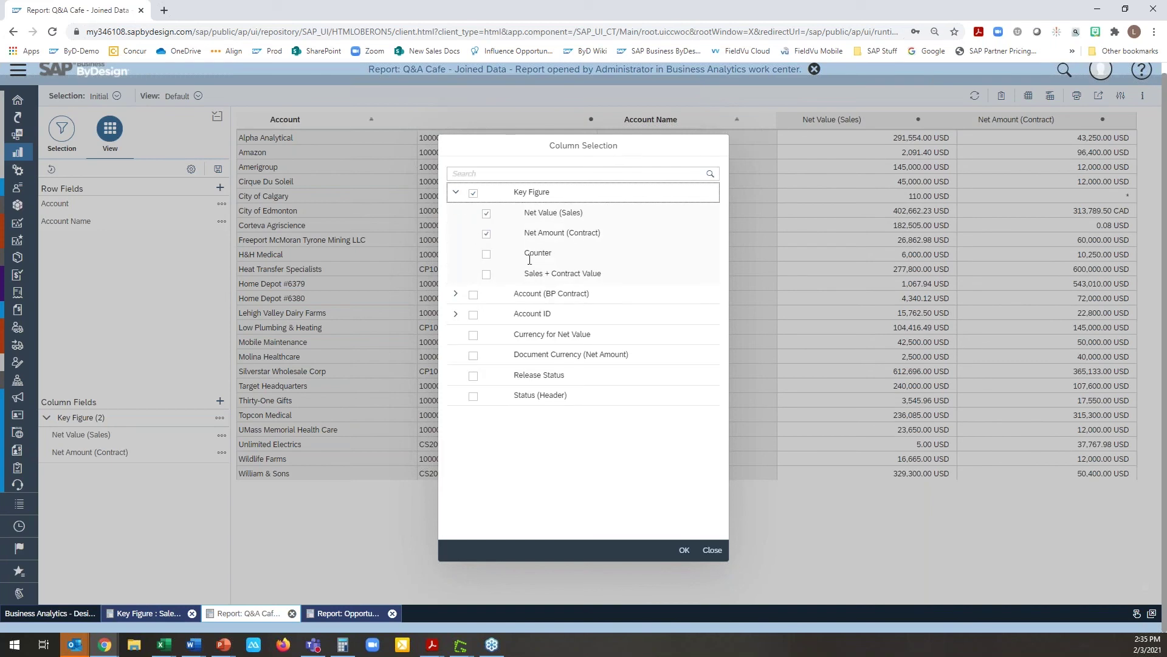
{"action": "left_click", "coordinate": [487, 275]}
{"action": "left_click", "coordinate": [684, 550]}
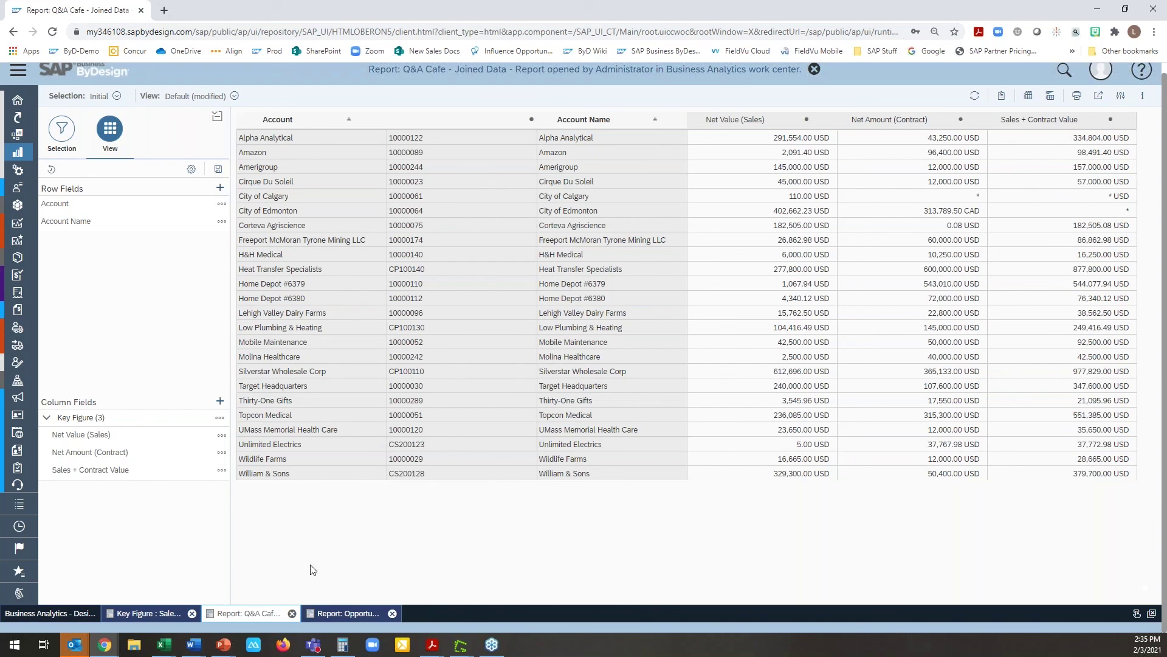
Step: Close the completed key figure wizard and search the Design Key Figures list for opp*
{"action": "left_click", "coordinate": [129, 618]}
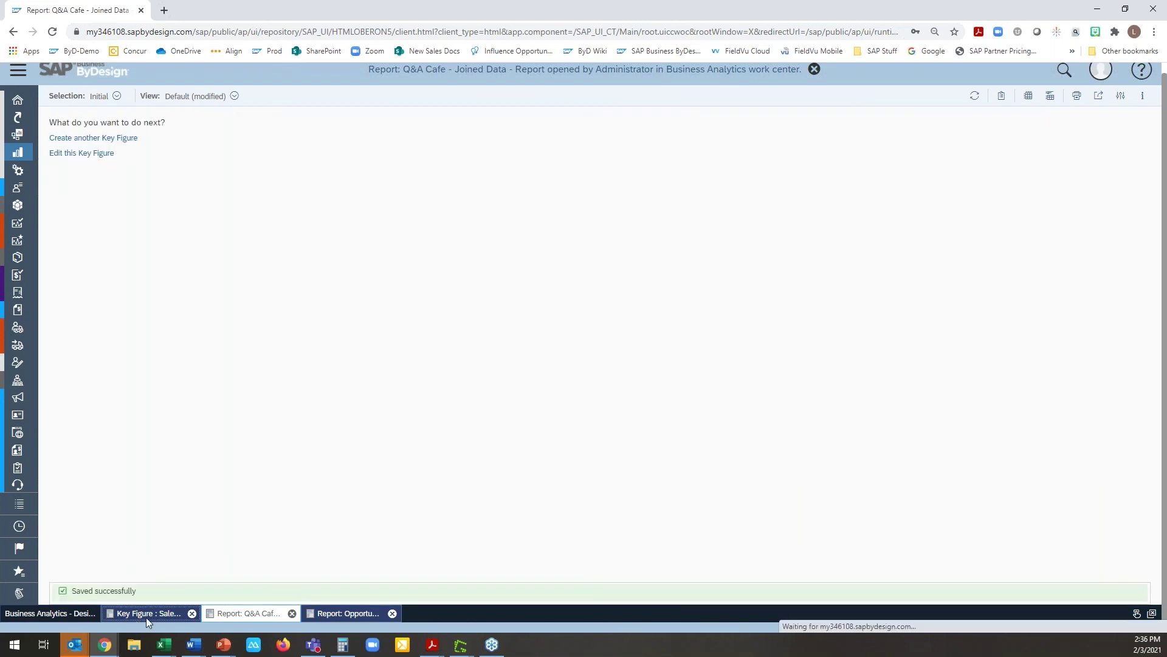
{"action": "left_click", "coordinate": [187, 126]}
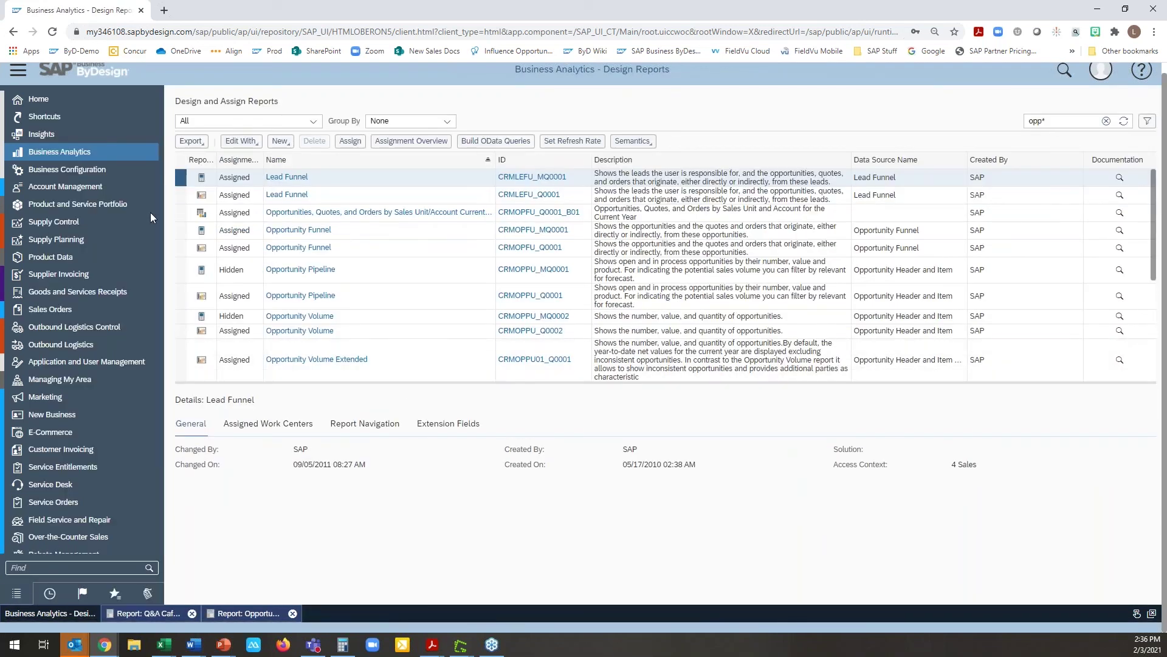
{"action": "mouse_move", "coordinate": [137, 154]}
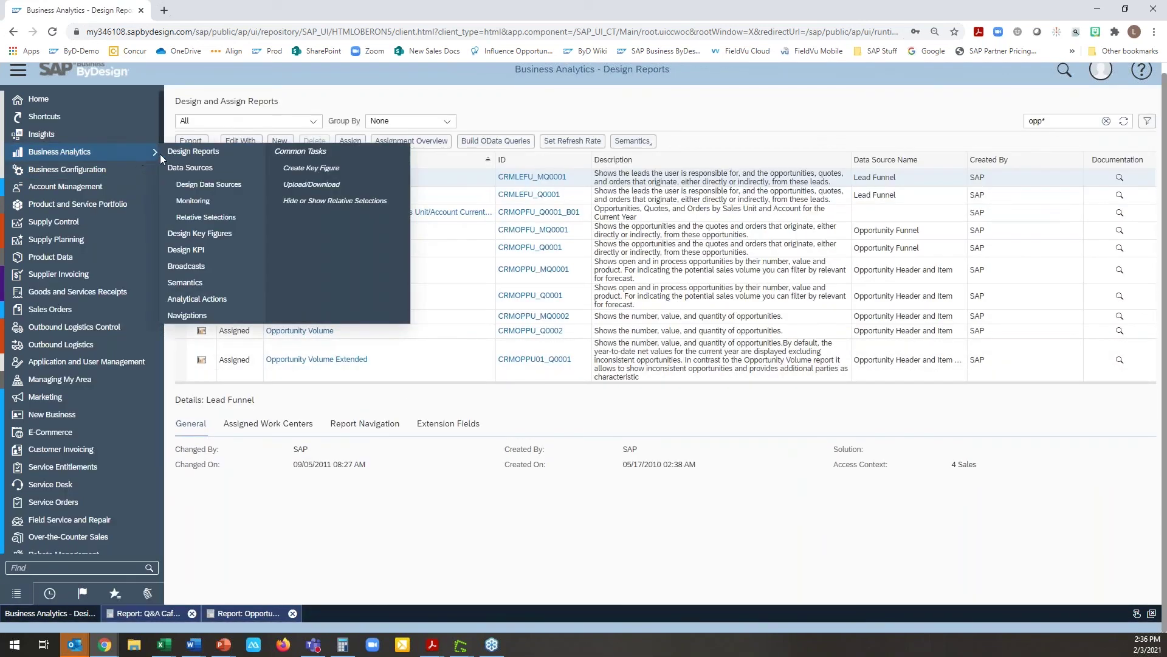
{"action": "left_click", "coordinate": [179, 239]}
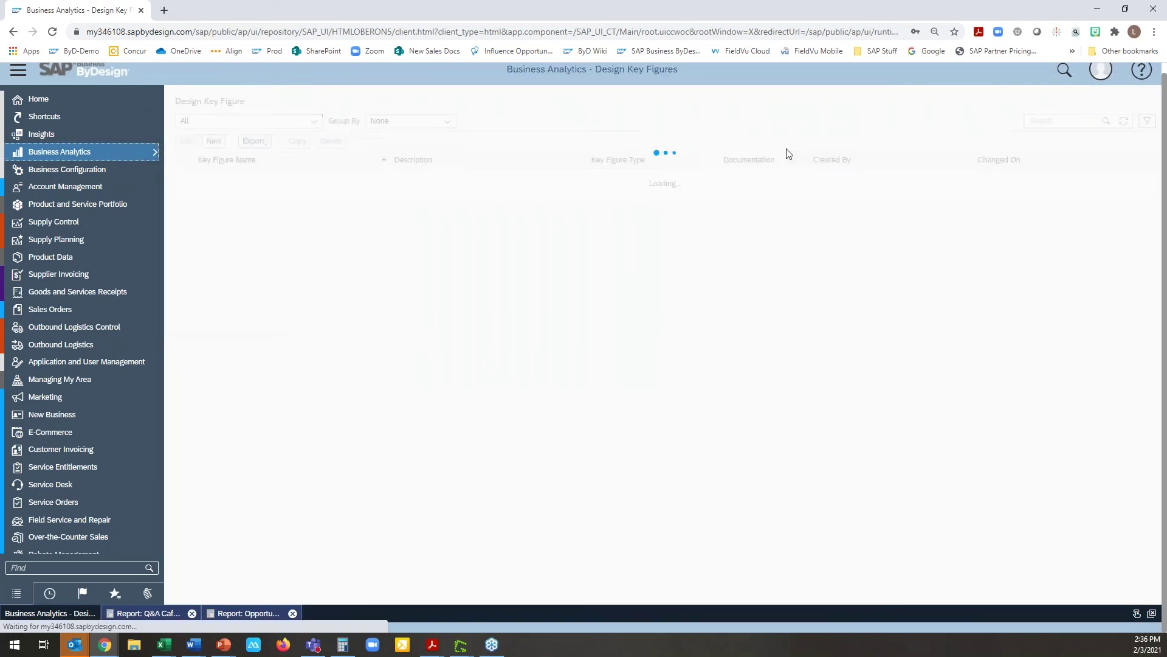
{"action": "left_click", "coordinate": [1038, 121]}
{"action": "type", "text": "opp"}
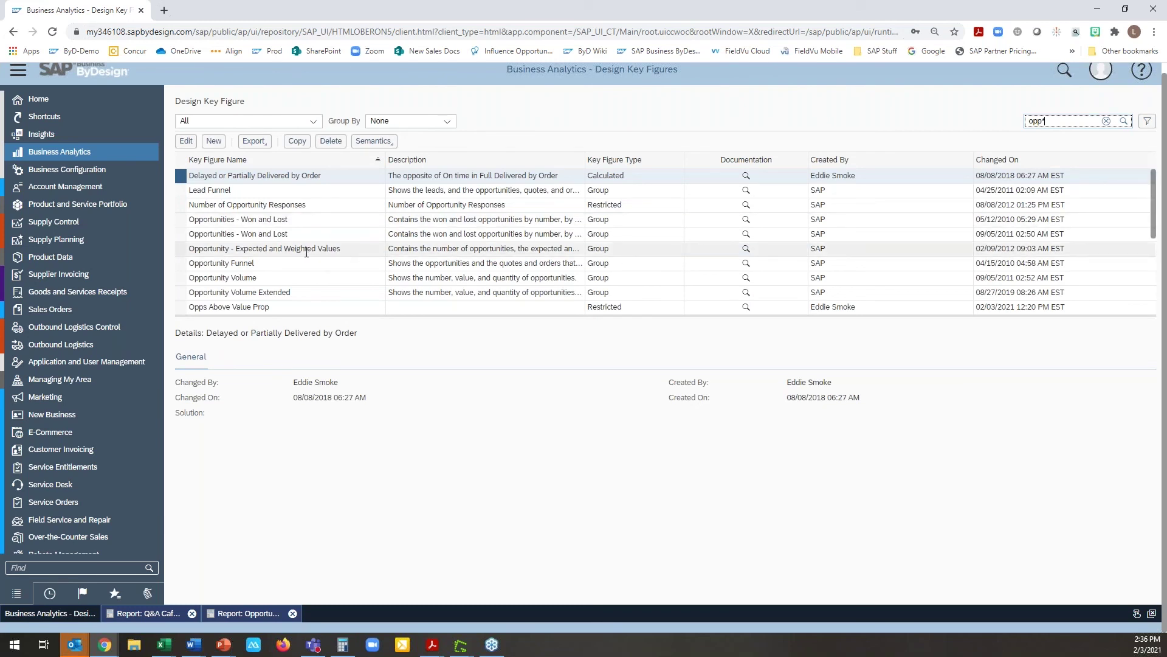
Step: Open the Opps Above Value Prop key figure for editing and examine its Sales Phase restriction and the available restriction types
{"action": "left_click", "coordinate": [180, 307]}
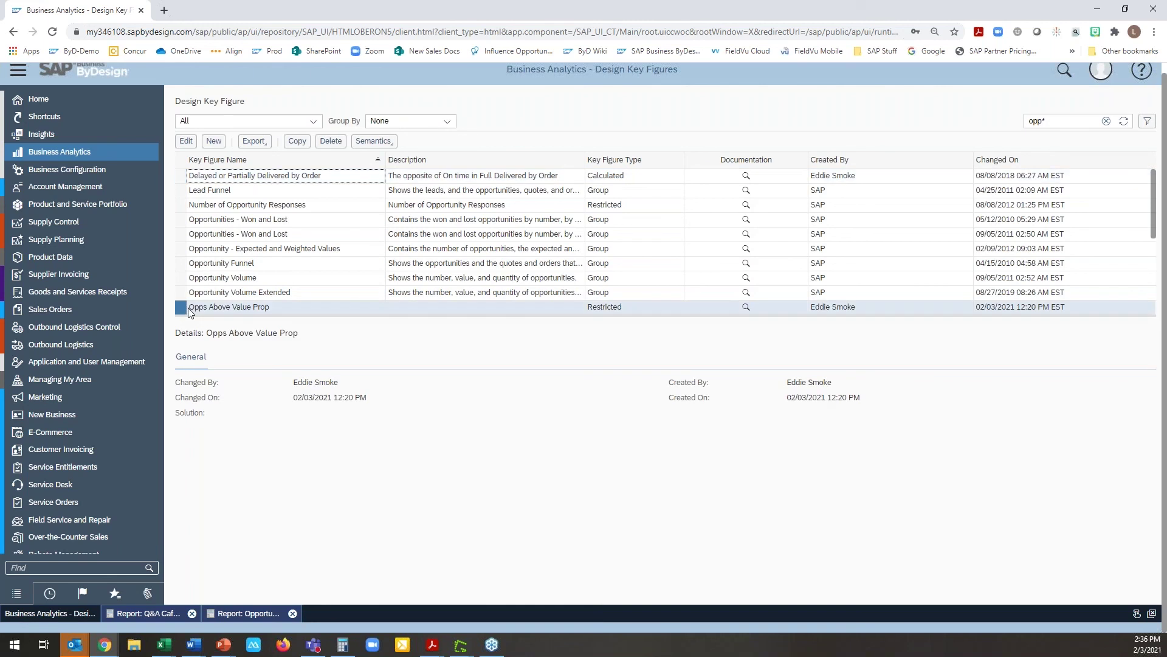
{"action": "left_click", "coordinate": [187, 141]}
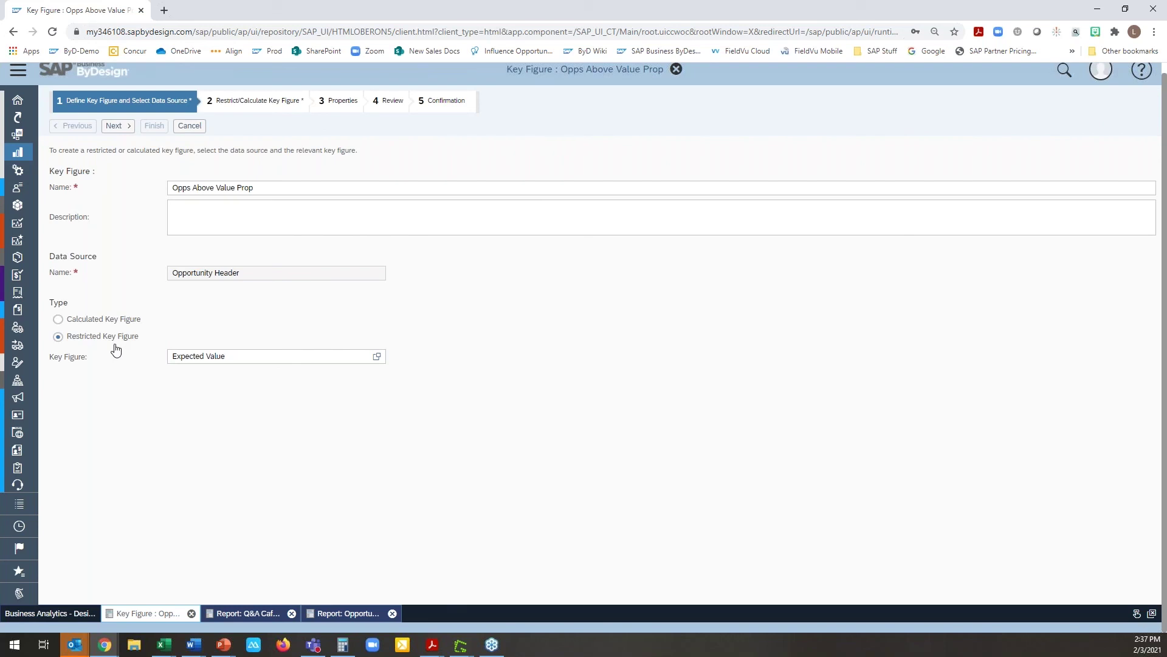
{"action": "left_click", "coordinate": [127, 131]}
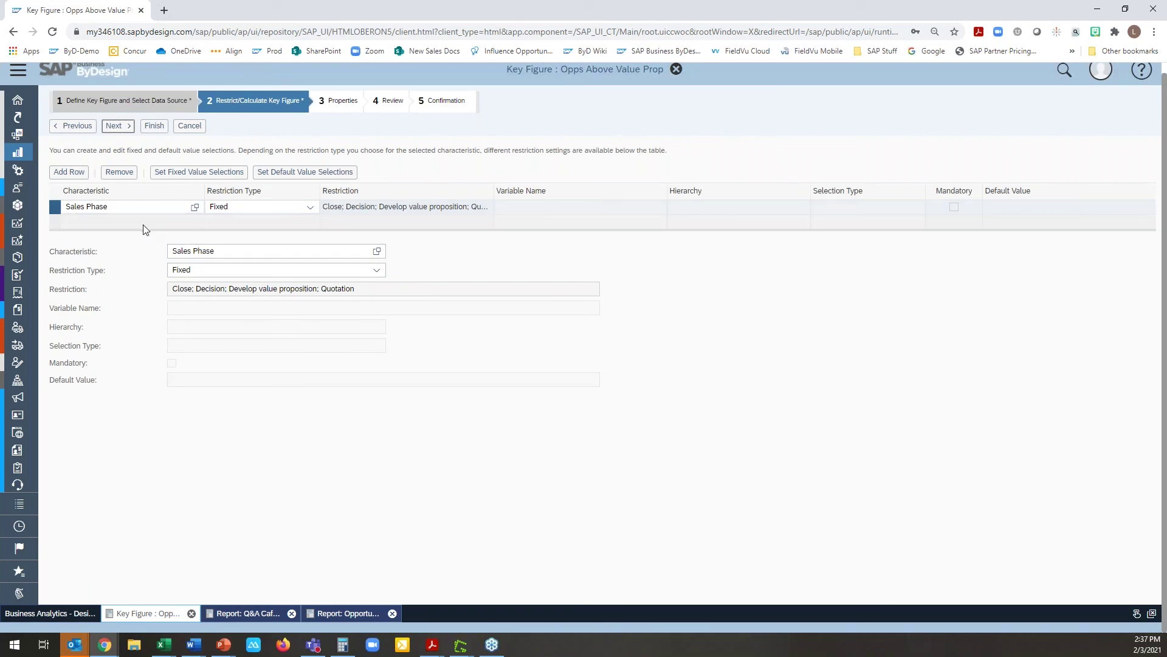
{"action": "left_click", "coordinate": [370, 273]}
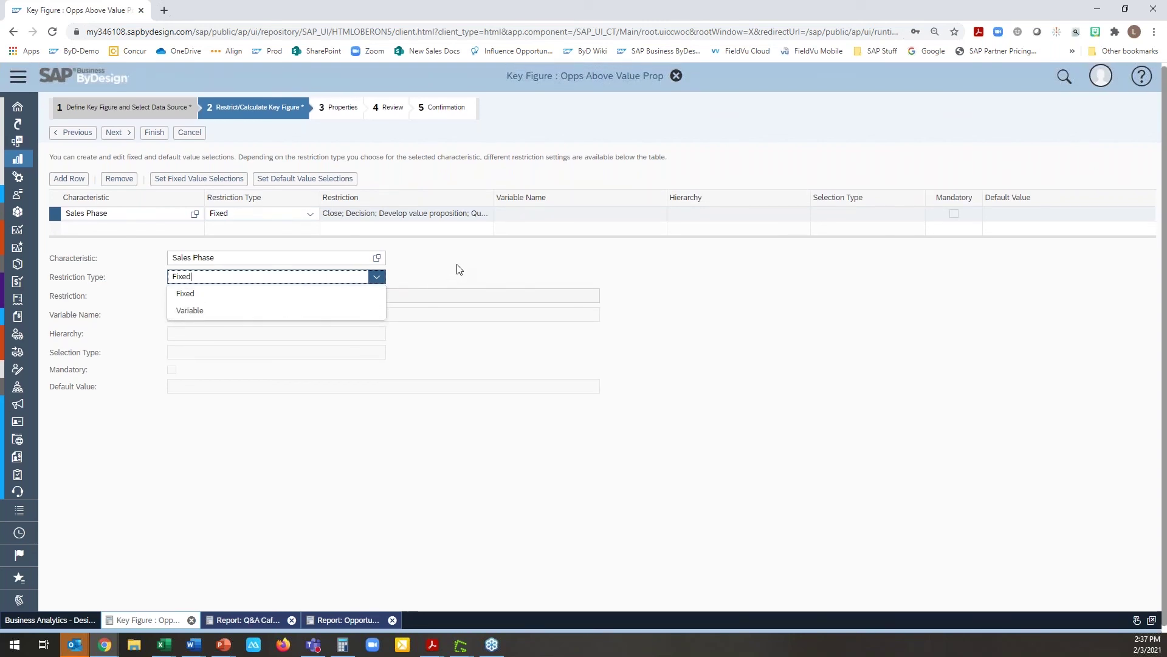
{"action": "left_click", "coordinate": [463, 268]}
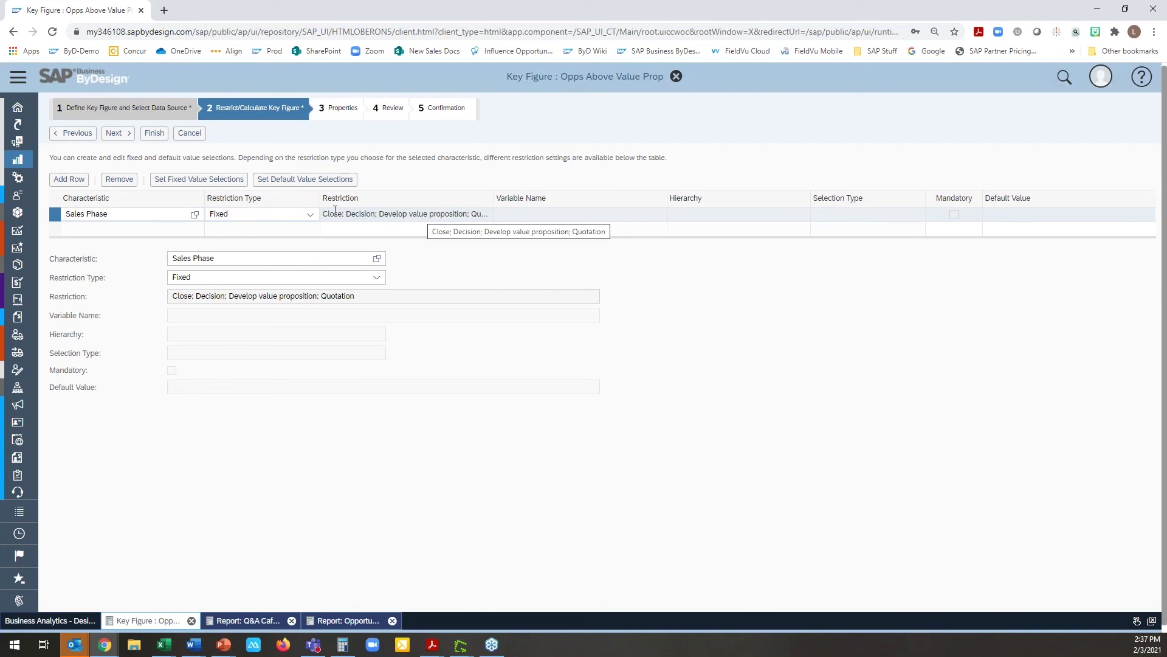
Step: Review the Sales Phase values selectable for the fixed restriction, leaving the selection as it is
{"action": "left_click", "coordinate": [224, 185]}
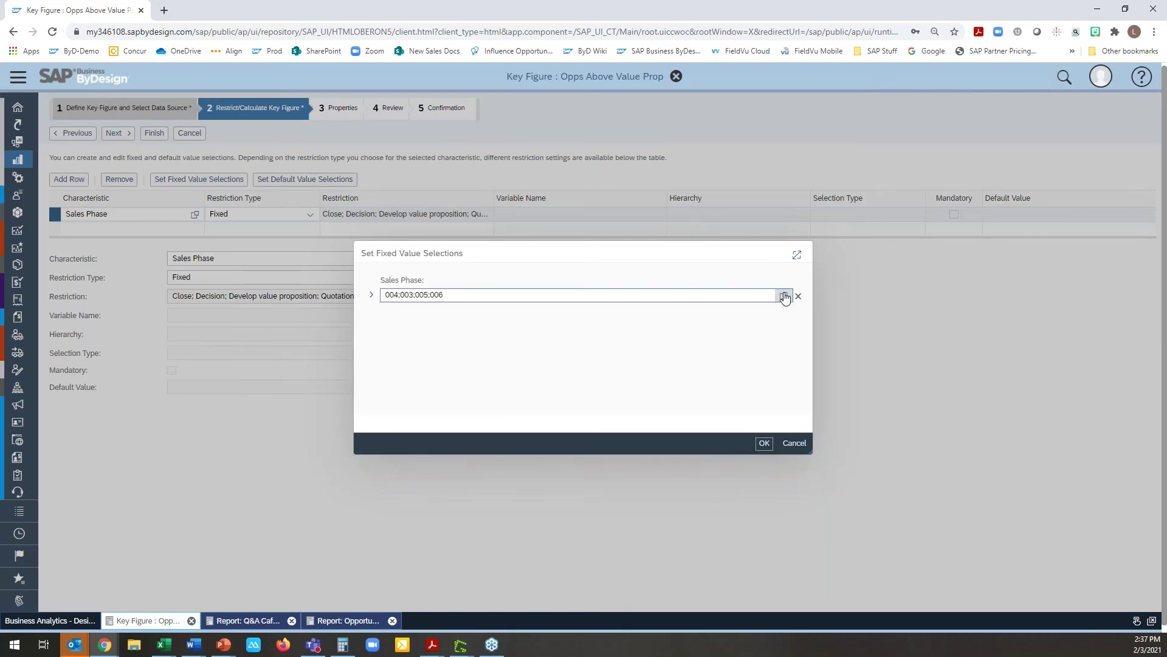
{"action": "left_click", "coordinate": [784, 296]}
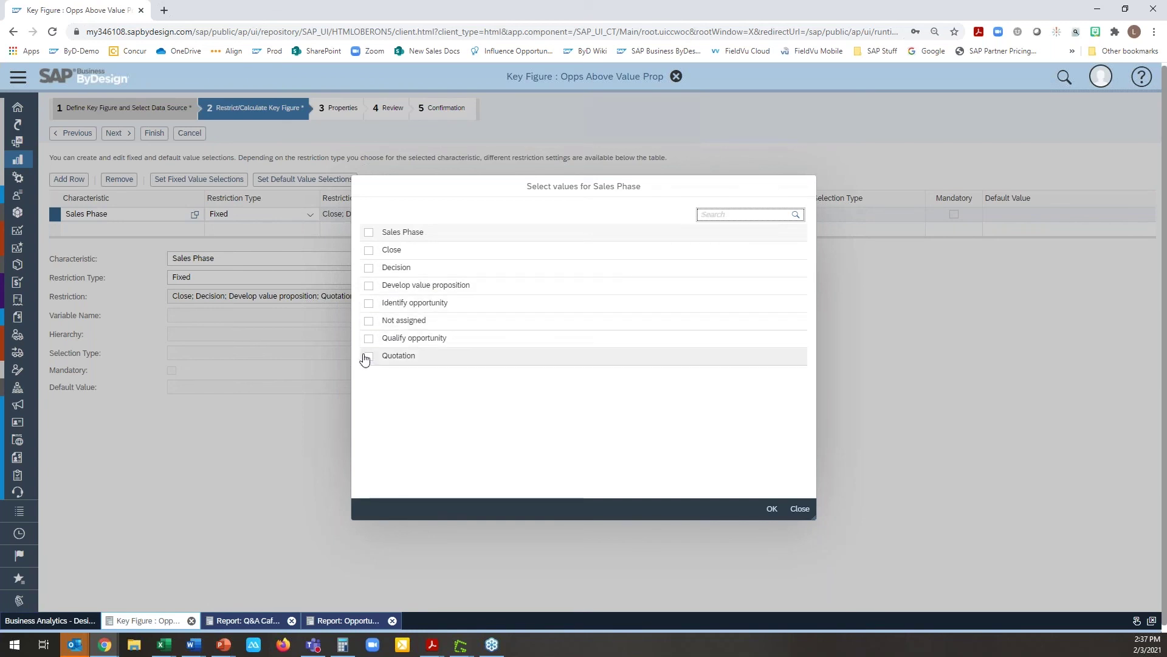
{"action": "left_click", "coordinate": [797, 508]}
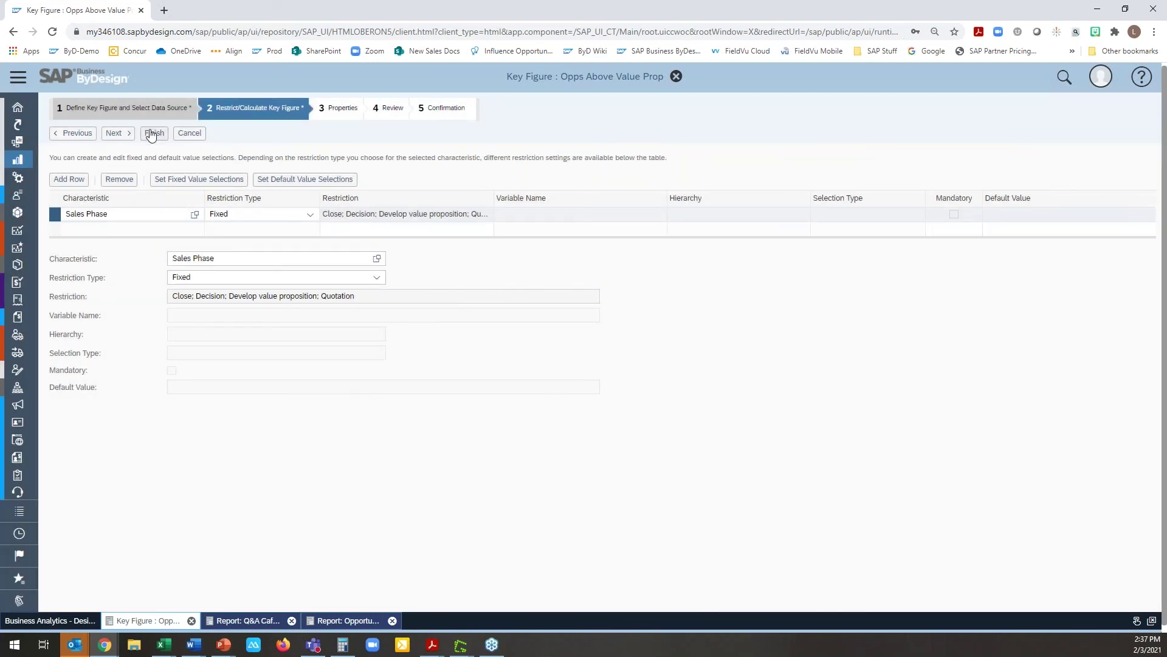
Step: Proceed to the key figure's optional properties, finish the Opps Above Value Prop wizard and close it
{"action": "left_click", "coordinate": [115, 133]}
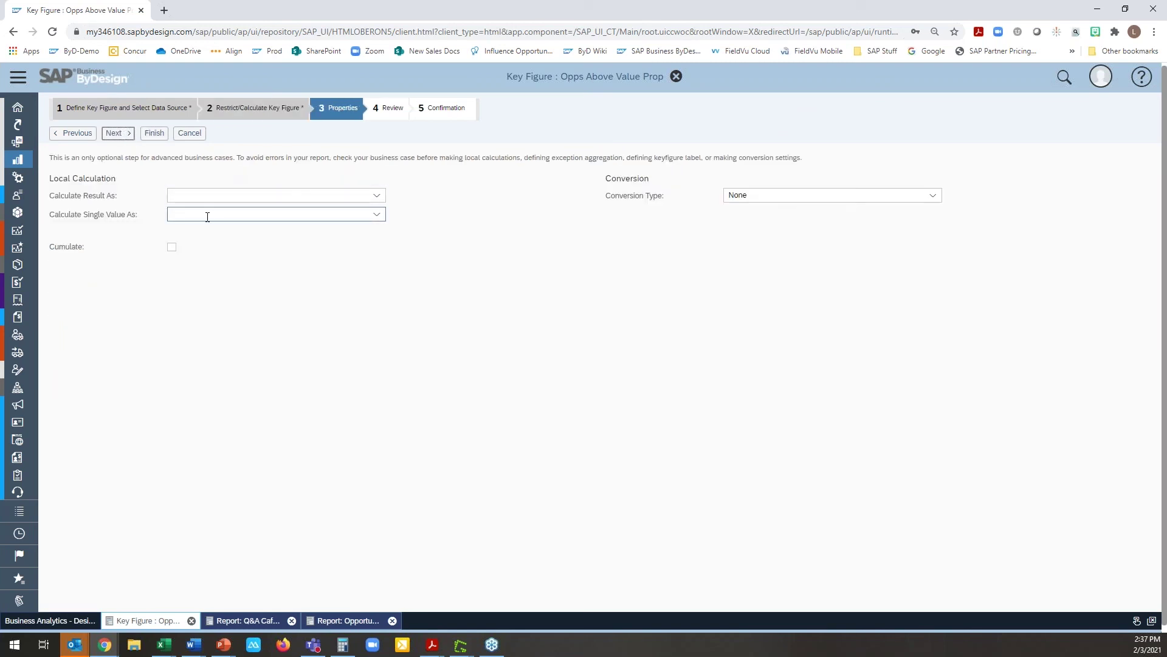
{"action": "left_click", "coordinate": [161, 138]}
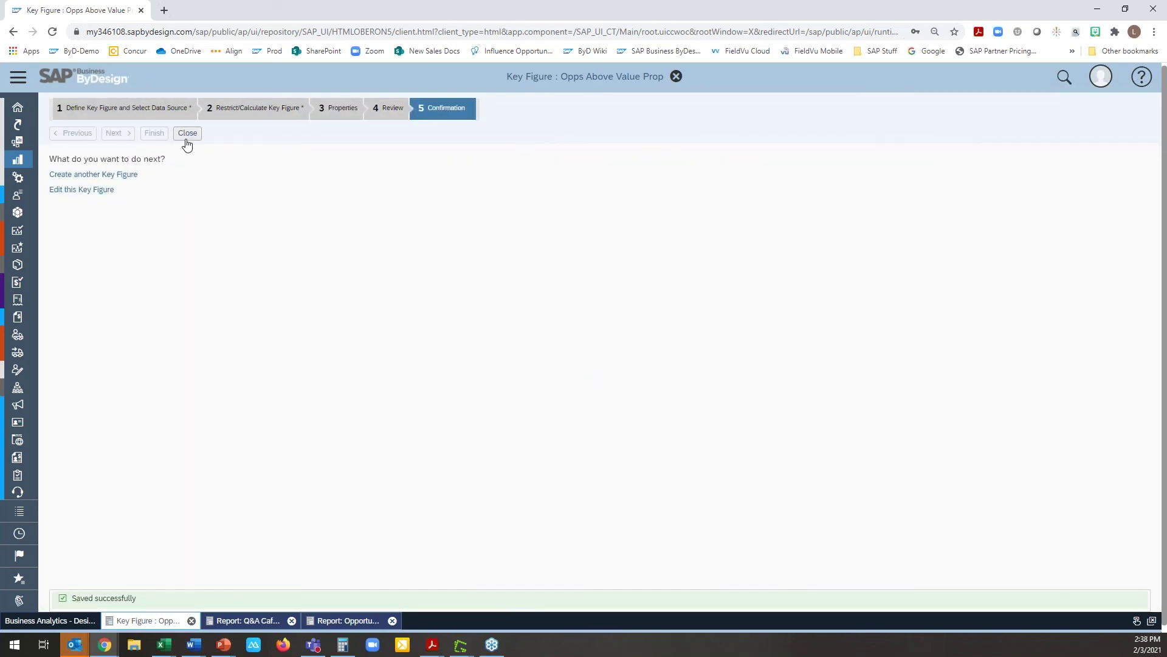
{"action": "left_click", "coordinate": [187, 138]}
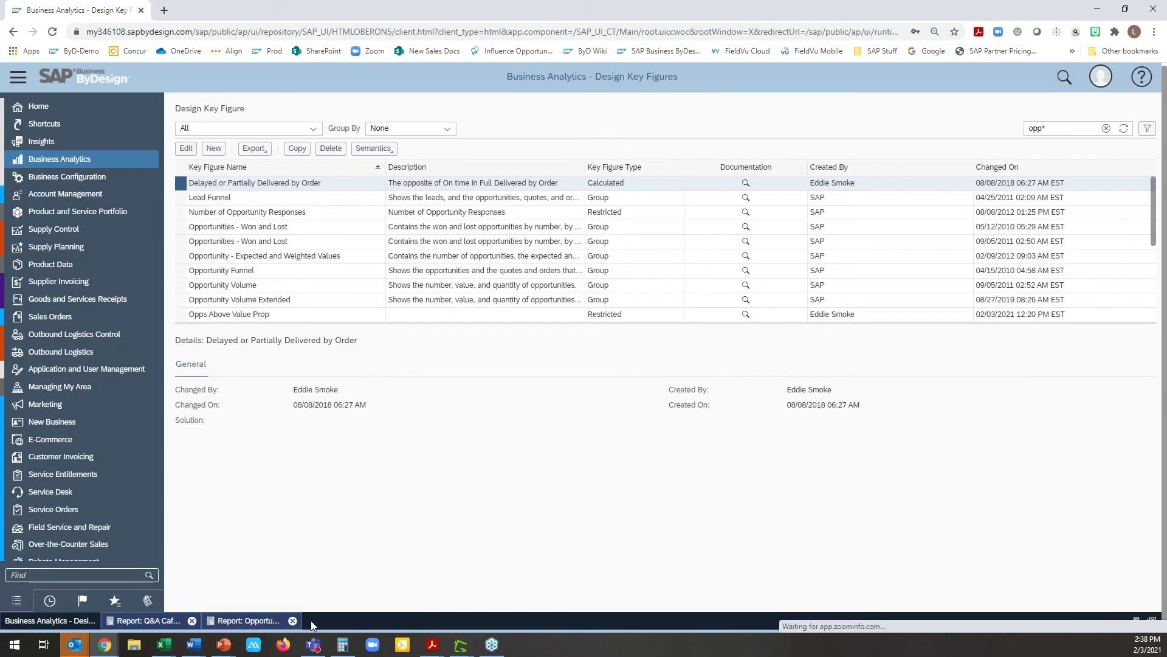
Step: Switch to the open Opportunity Volume report and display its Opportunity Volume (Line) view
{"action": "left_click", "coordinate": [254, 622]}
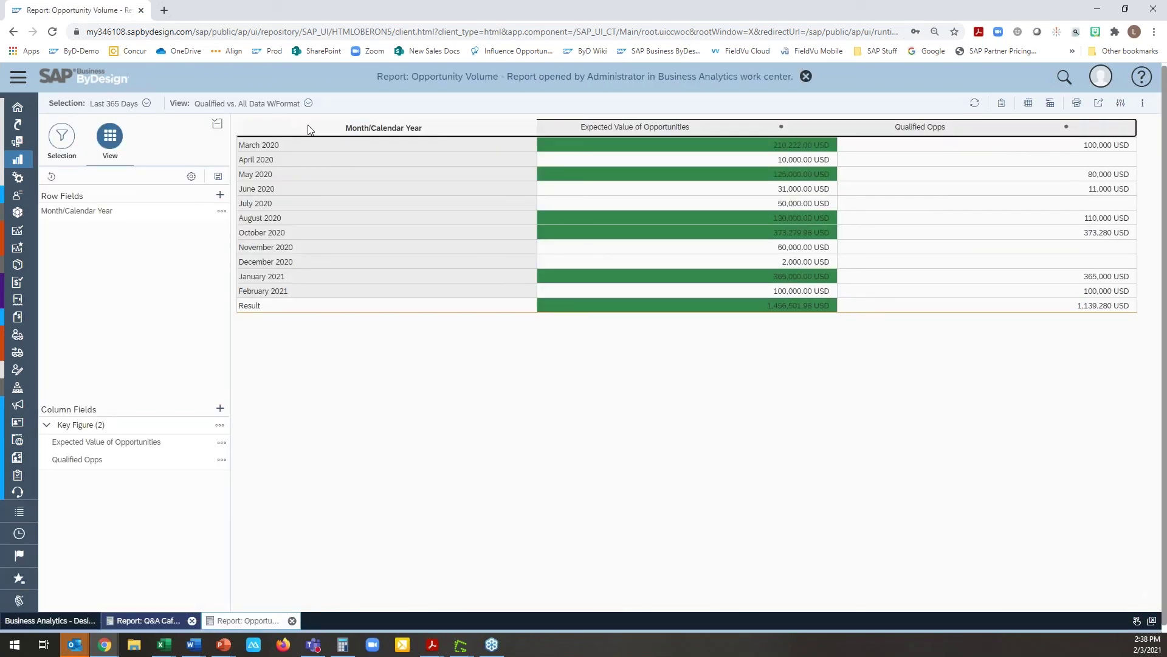
{"action": "left_click", "coordinate": [309, 104]}
{"action": "left_click", "coordinate": [295, 157]}
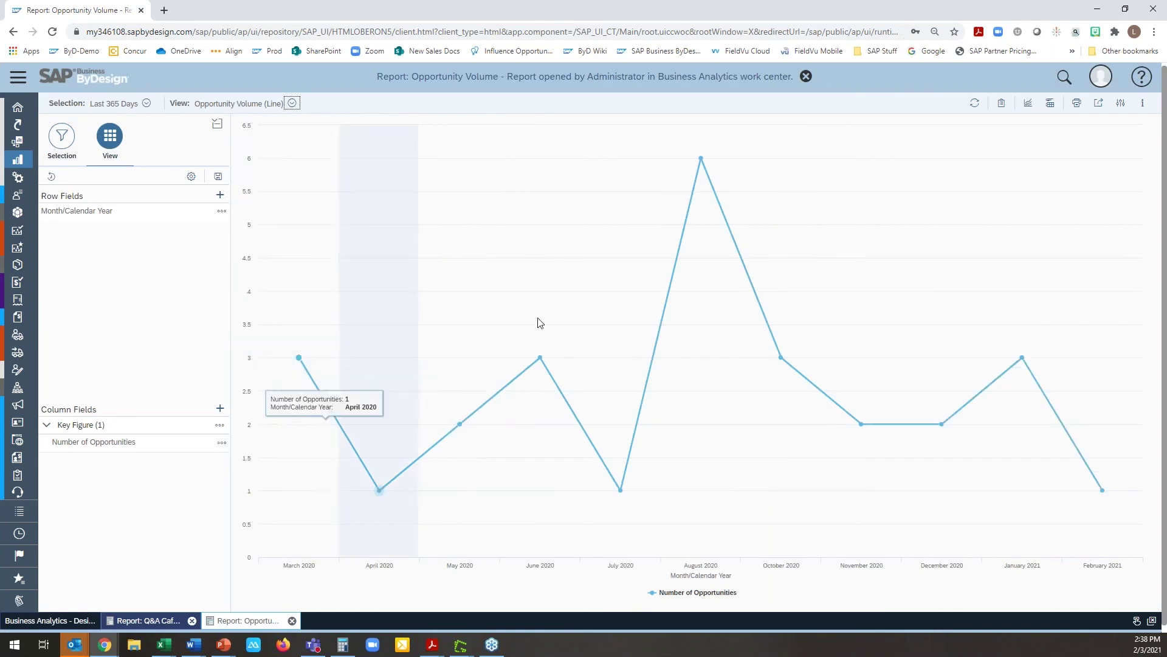
Step: Check which own key figures can be added to the Opportunity Volume report, leaving the field selection as it is
{"action": "left_click", "coordinate": [1117, 108]}
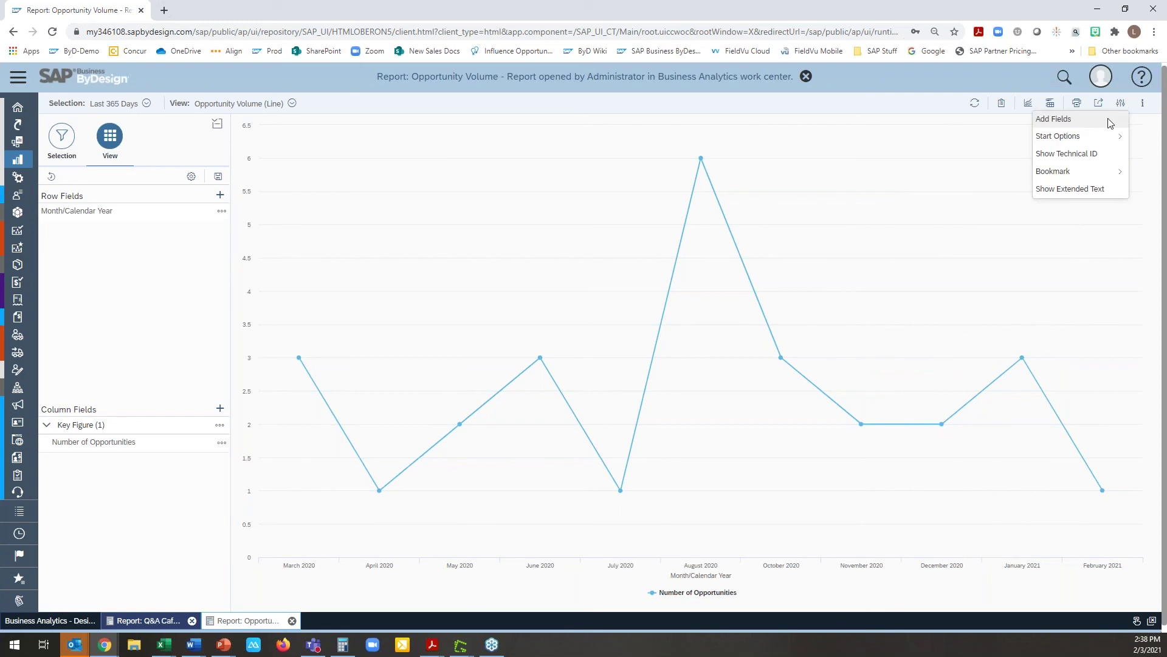
{"action": "left_click", "coordinate": [1119, 119]}
{"action": "left_click", "coordinate": [411, 235]}
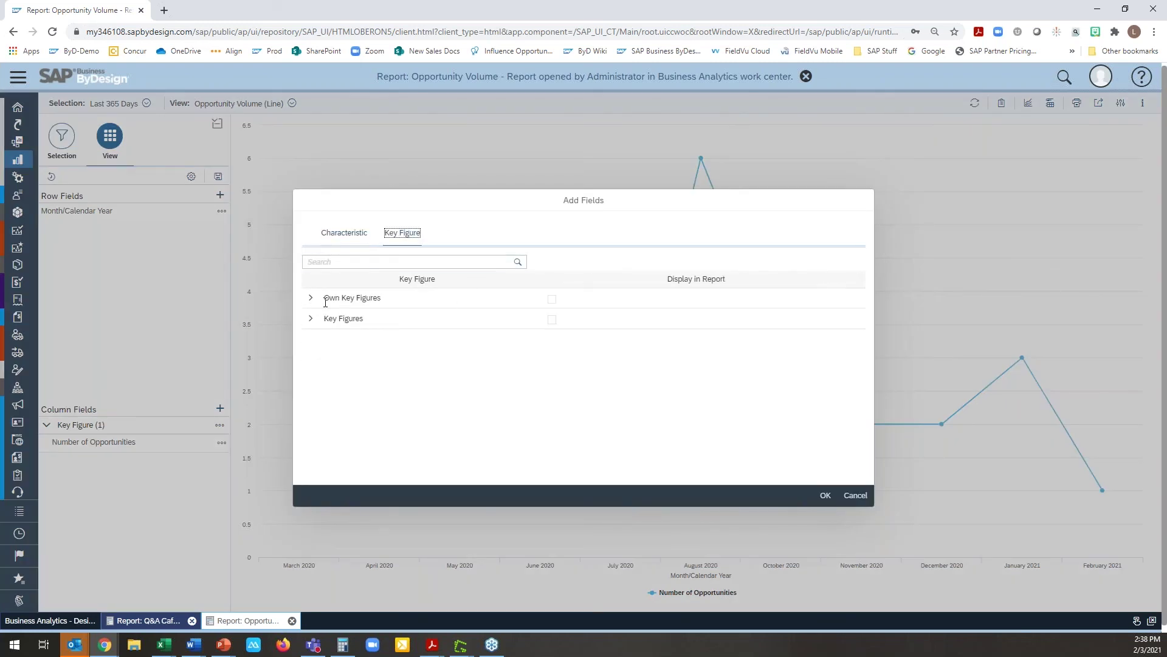
{"action": "left_click", "coordinate": [311, 298]}
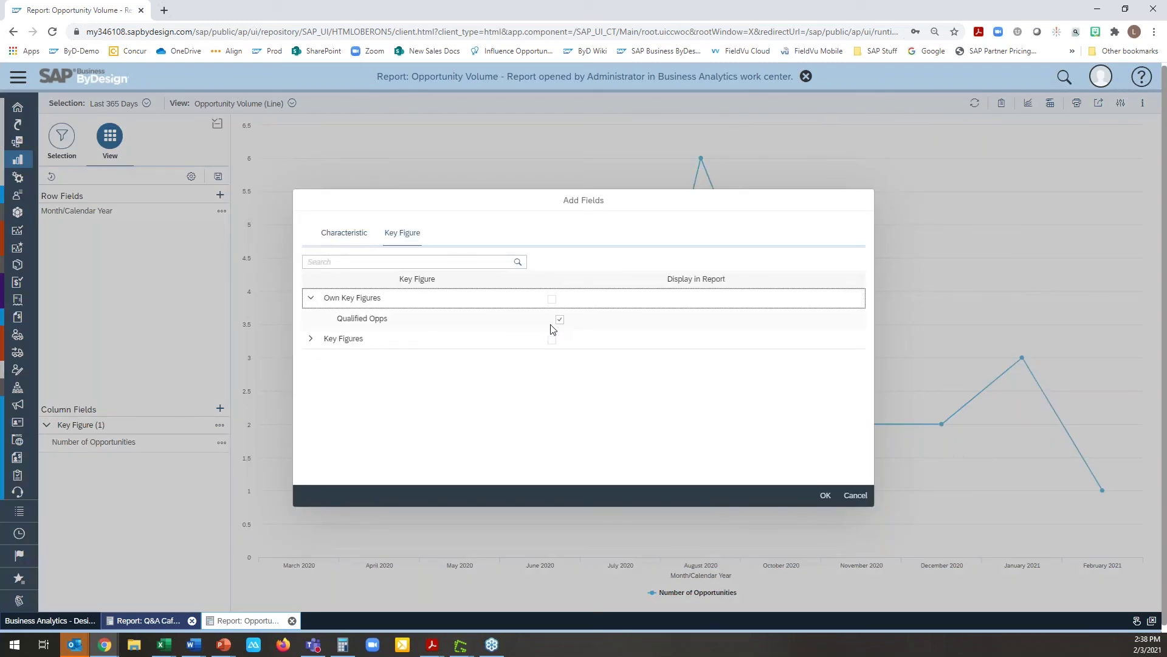
{"action": "left_click", "coordinate": [855, 496]}
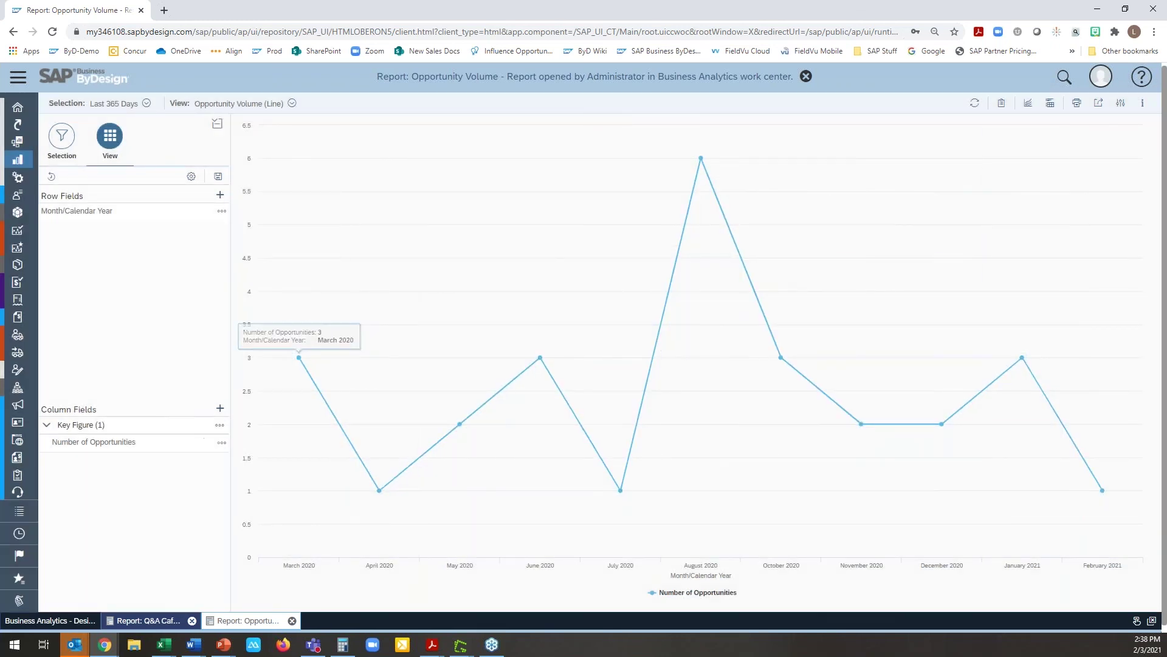
Step: Add the Qualified Opps key figure to the column fields of the line chart
{"action": "left_click", "coordinate": [220, 408]}
{"action": "left_click", "coordinate": [456, 194]}
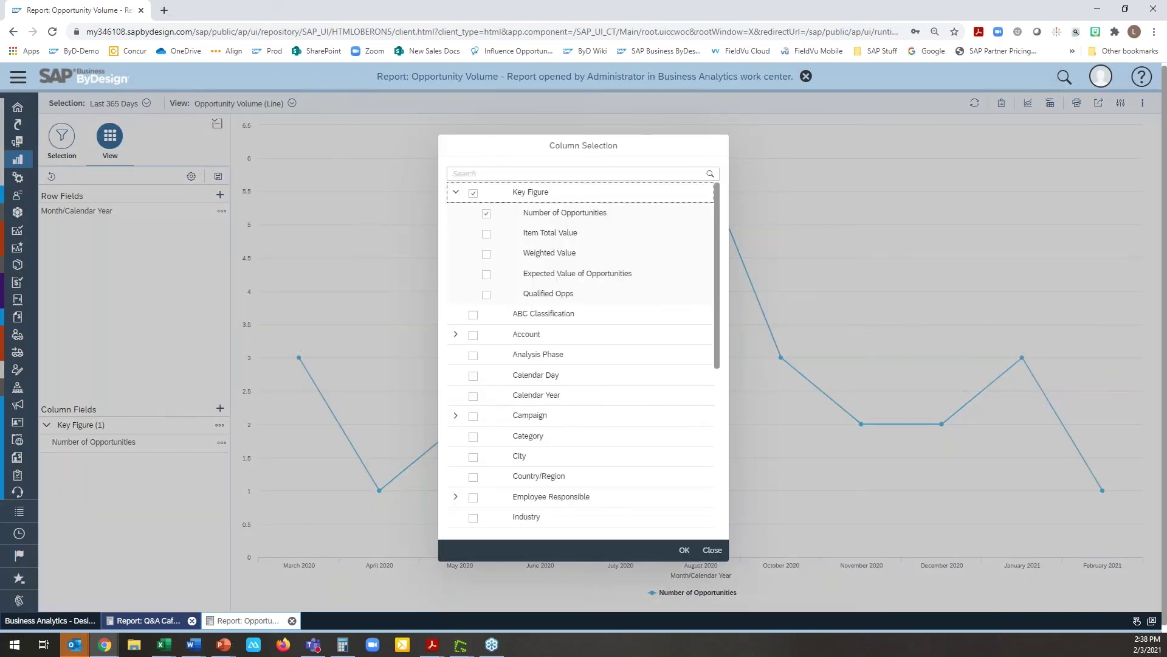
{"action": "left_click", "coordinate": [486, 295]}
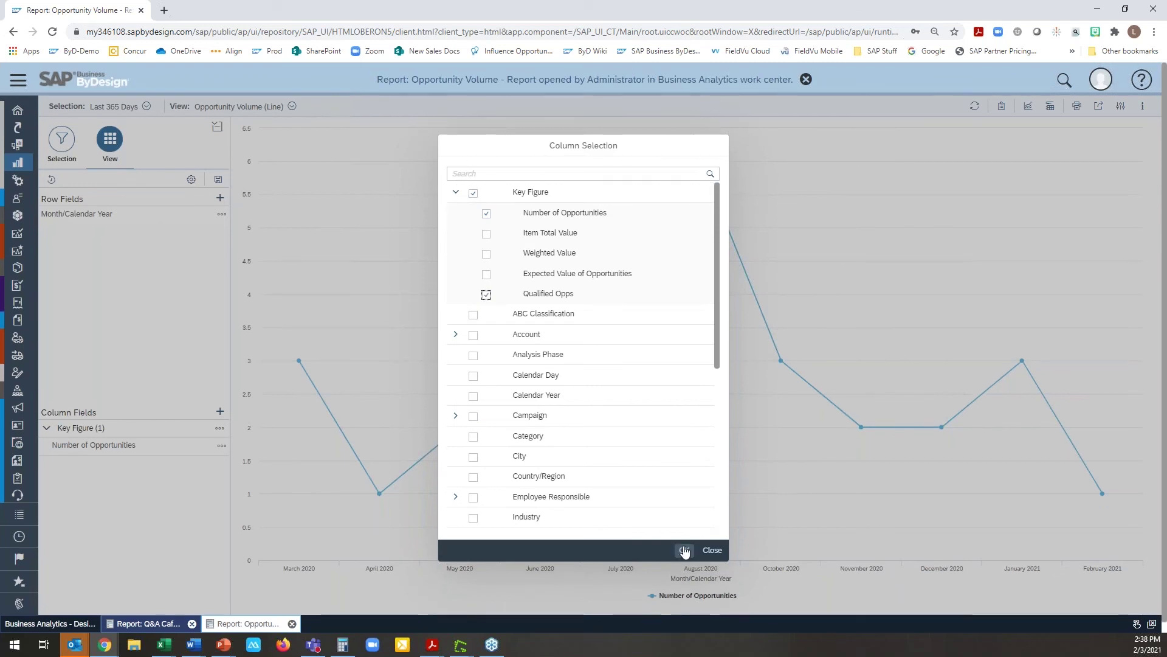
{"action": "left_click", "coordinate": [684, 549]}
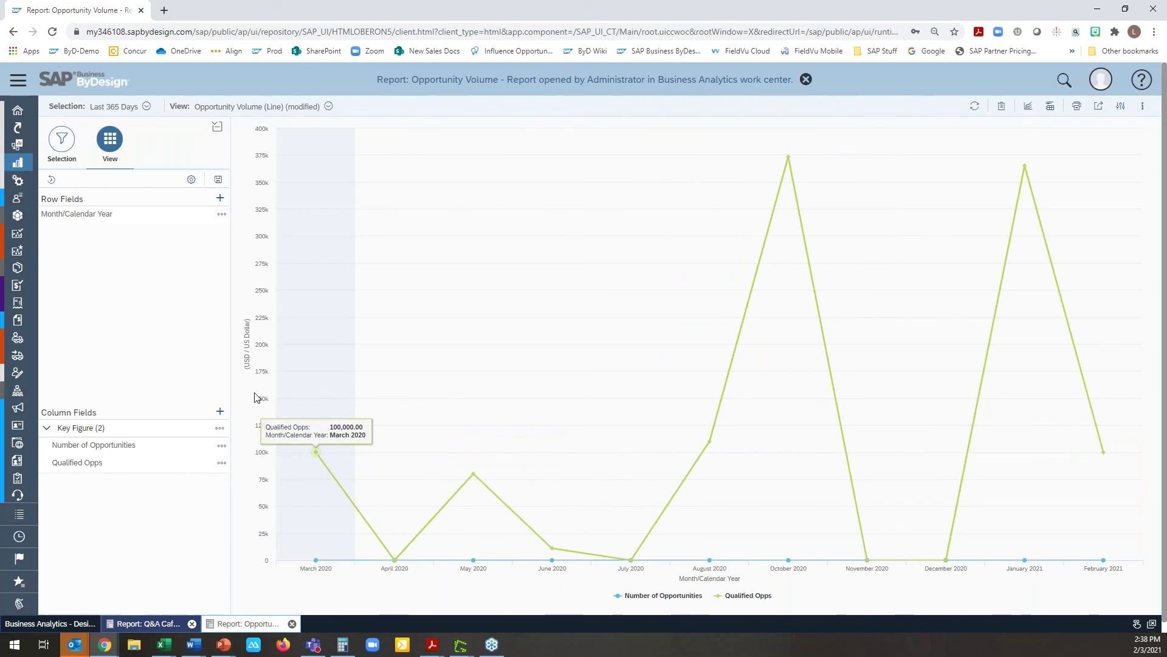
{"action": "scroll", "coordinate": [238, 512], "scroll_direction": "down", "scroll_amount": 1}
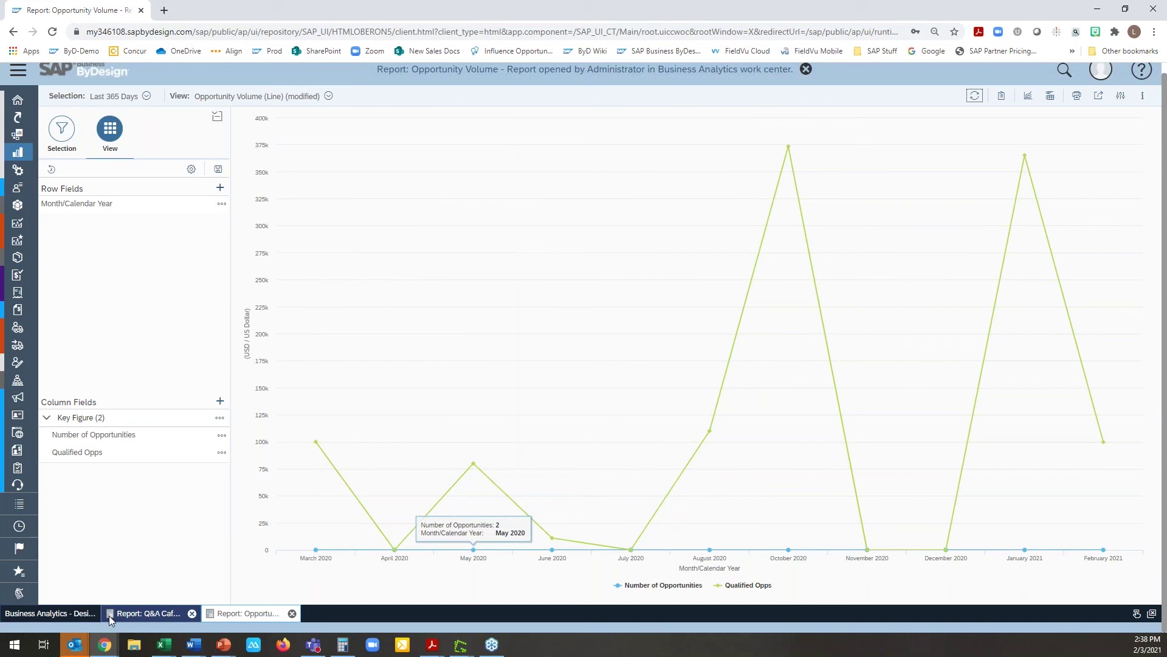
Step: Discard the modified chart layout by reloading the saved Opportunity Volume (Line) view
{"action": "left_click", "coordinate": [329, 96]}
{"action": "left_click", "coordinate": [392, 96]}
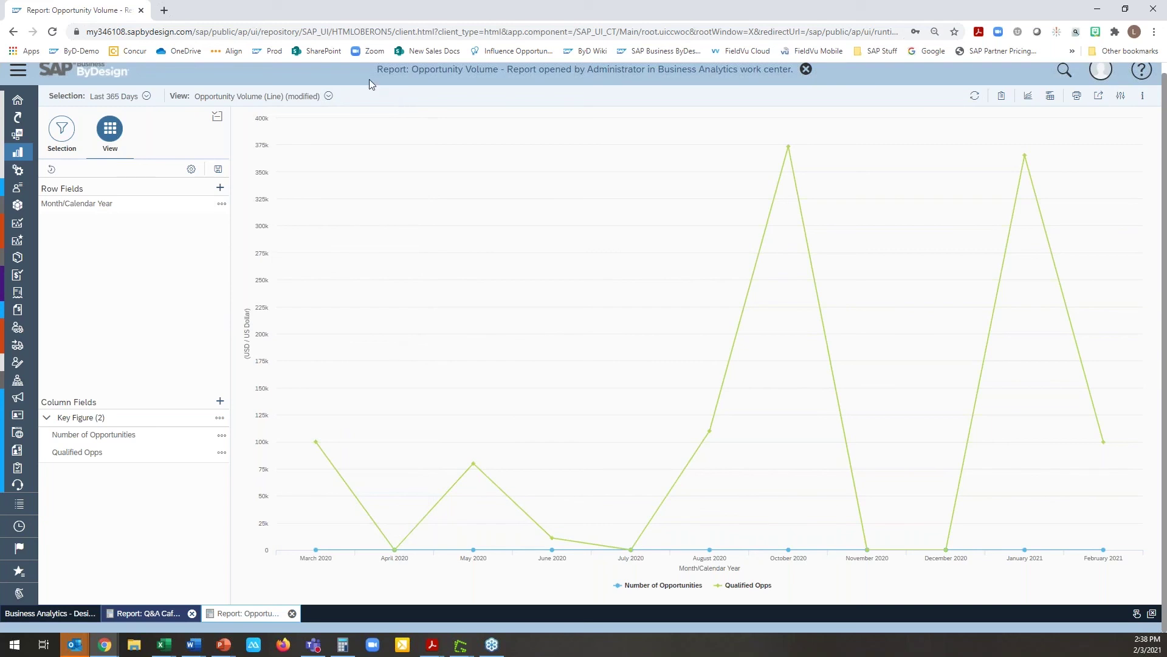
{"action": "left_click", "coordinate": [329, 96]}
{"action": "left_click", "coordinate": [310, 150]}
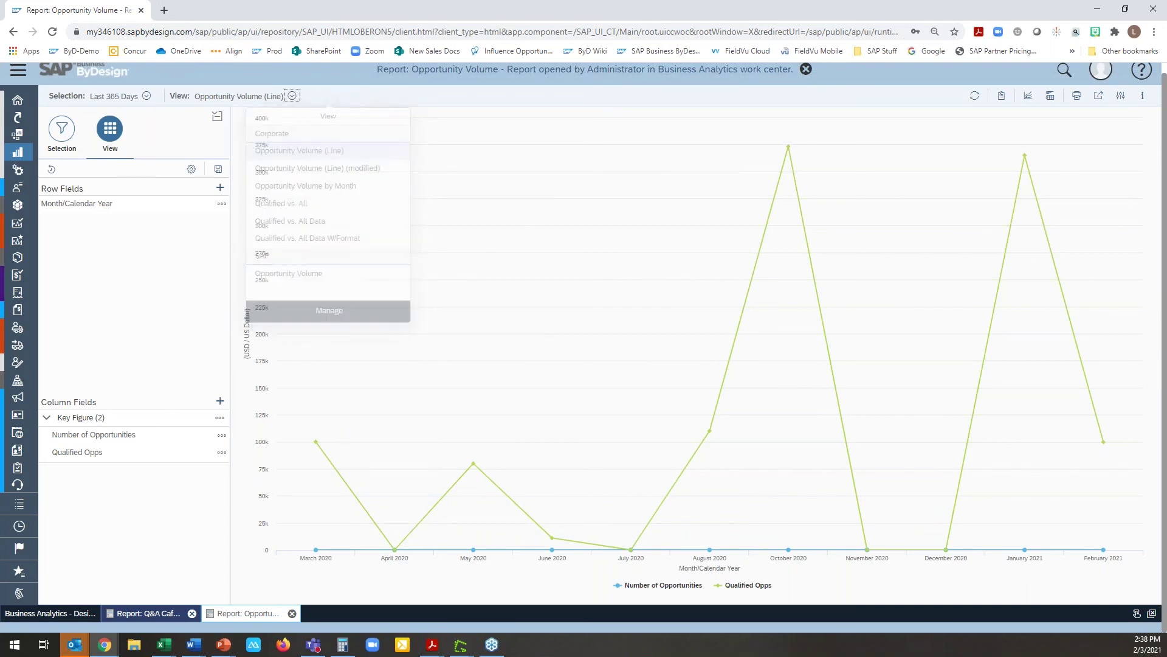
Step: Display the Qualified vs. All chart view, and switch the report to the Qualified vs. All Data table view
{"action": "left_click", "coordinate": [292, 96]}
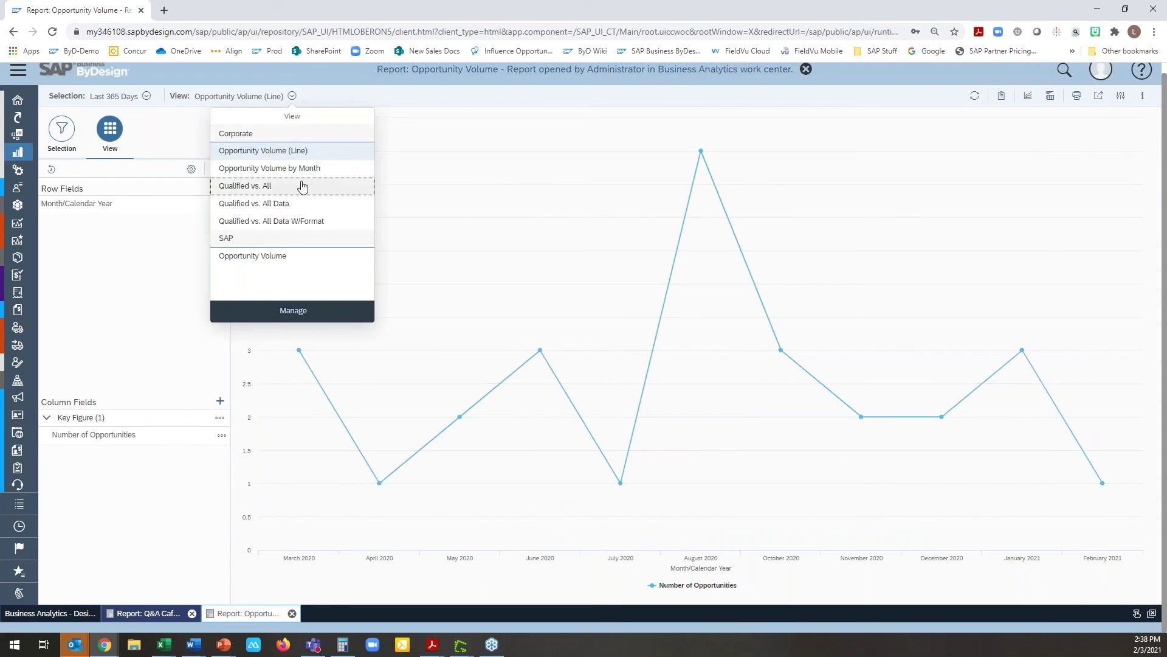
{"action": "left_click", "coordinate": [302, 186]}
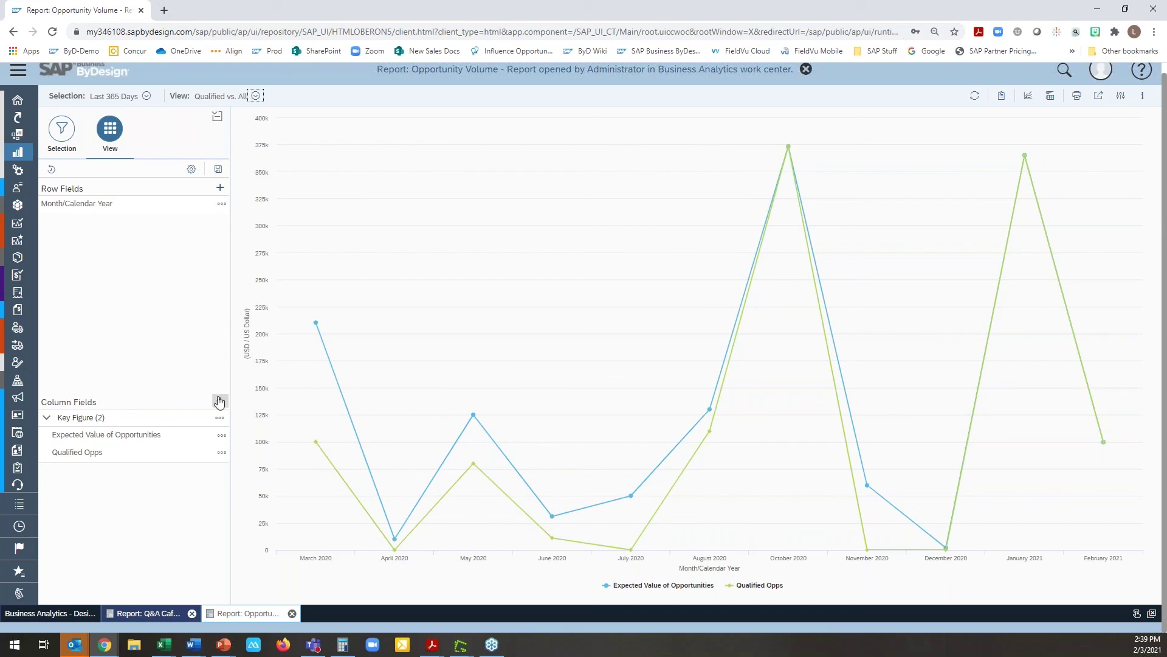
{"action": "left_click", "coordinate": [255, 96]}
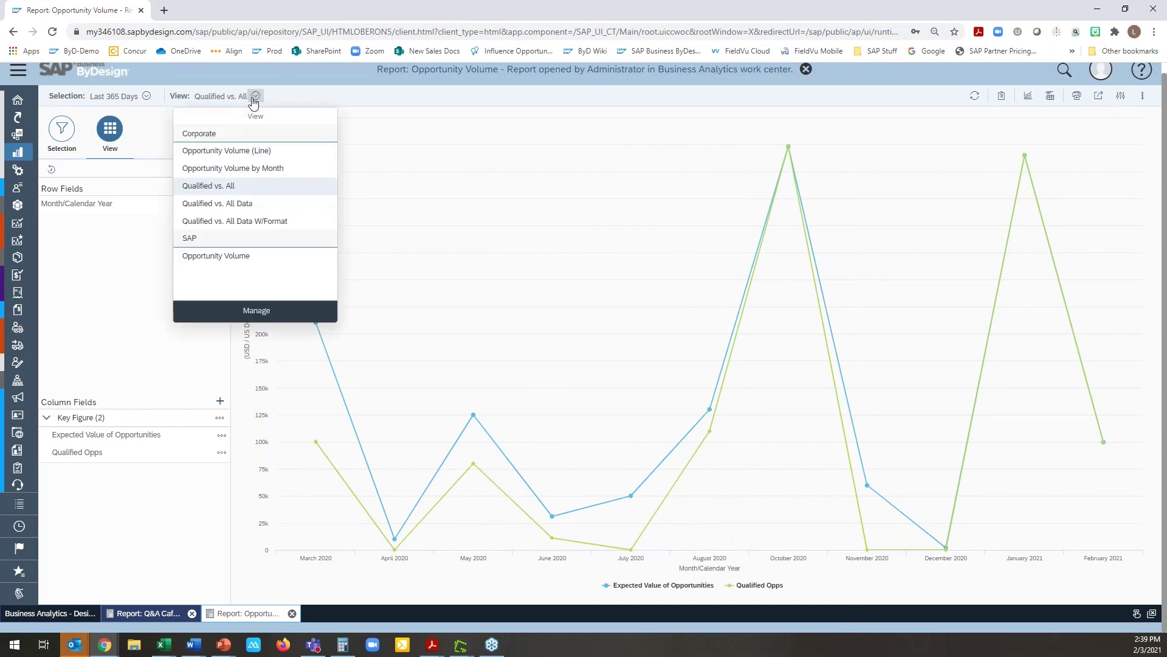
{"action": "left_click", "coordinate": [256, 186]}
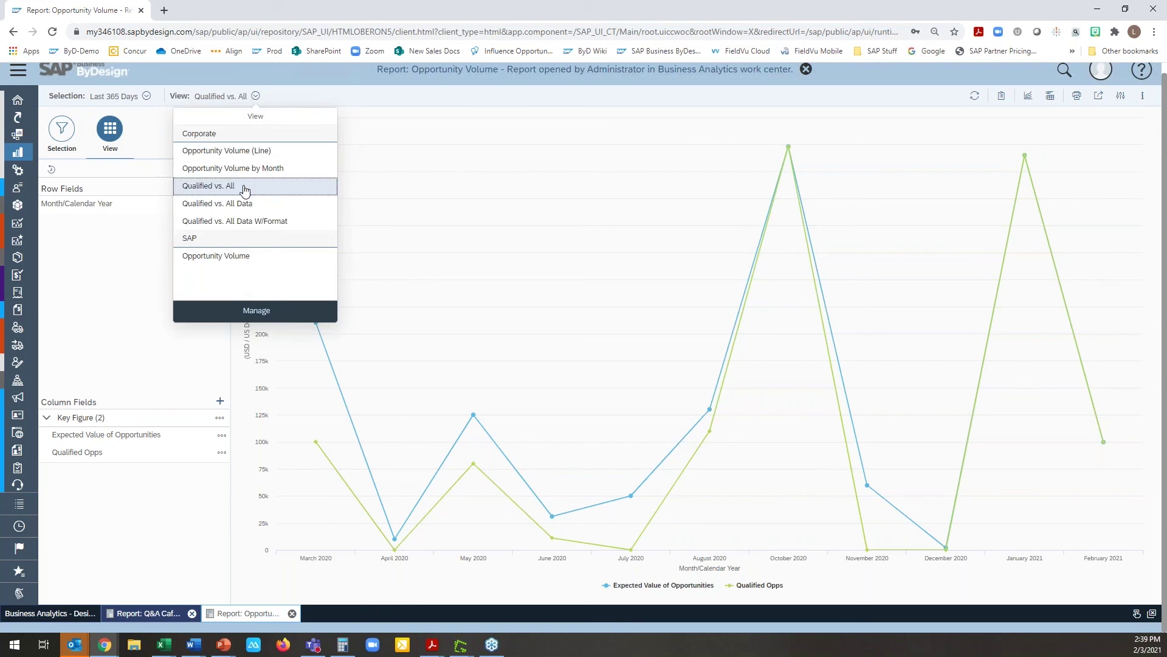
{"action": "left_click", "coordinate": [213, 203]}
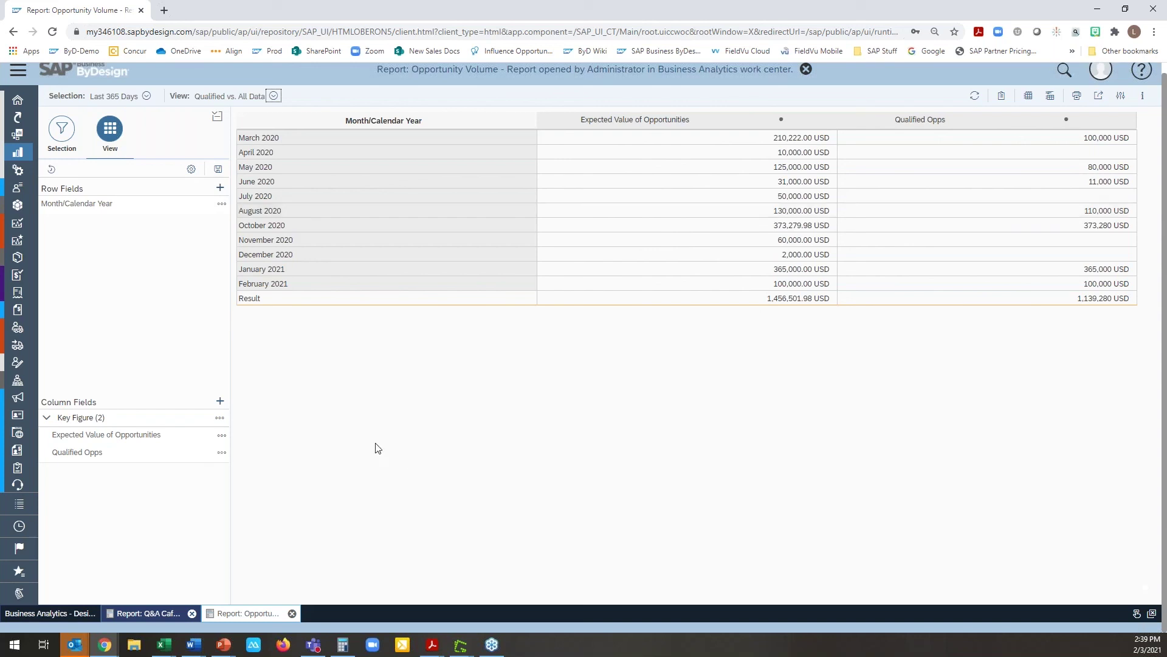
Step: Create a new value filter for the report's key figures and name it Top 5 contributors
{"action": "left_click", "coordinate": [220, 419]}
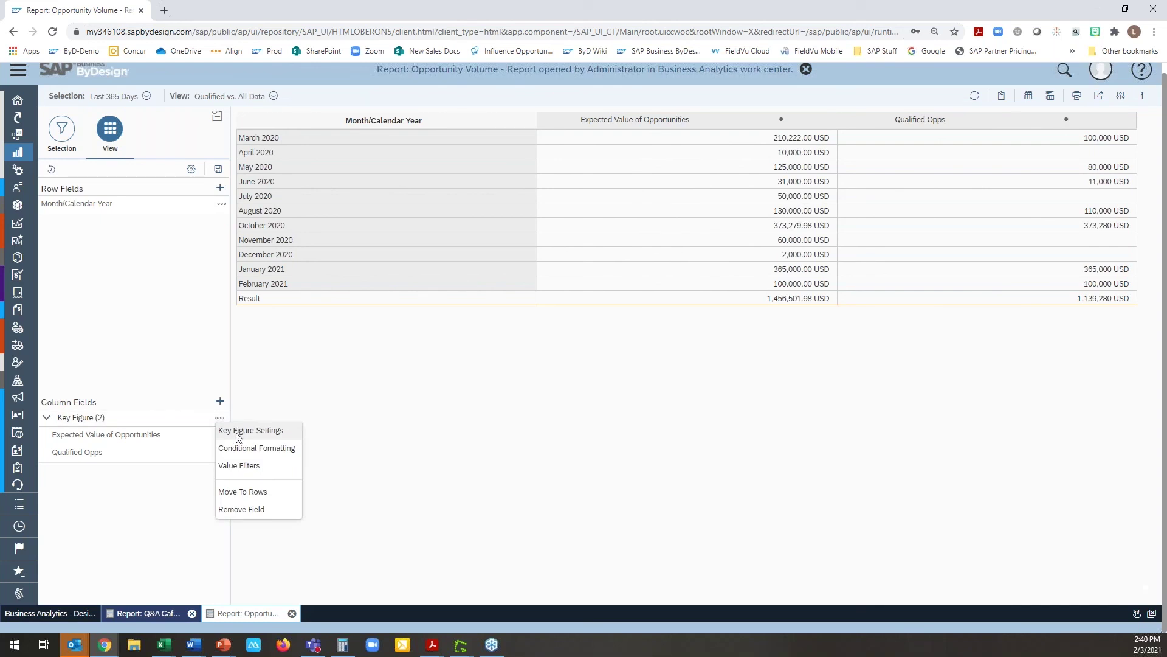
{"action": "left_click", "coordinate": [239, 466]}
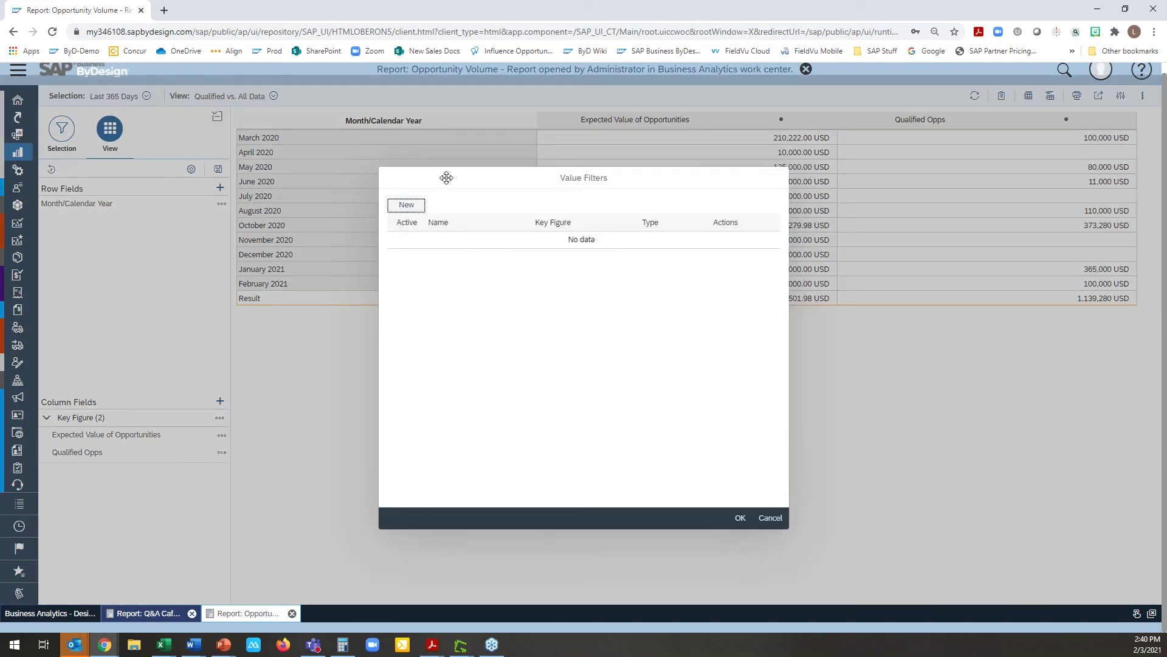
{"action": "left_click", "coordinate": [407, 206]}
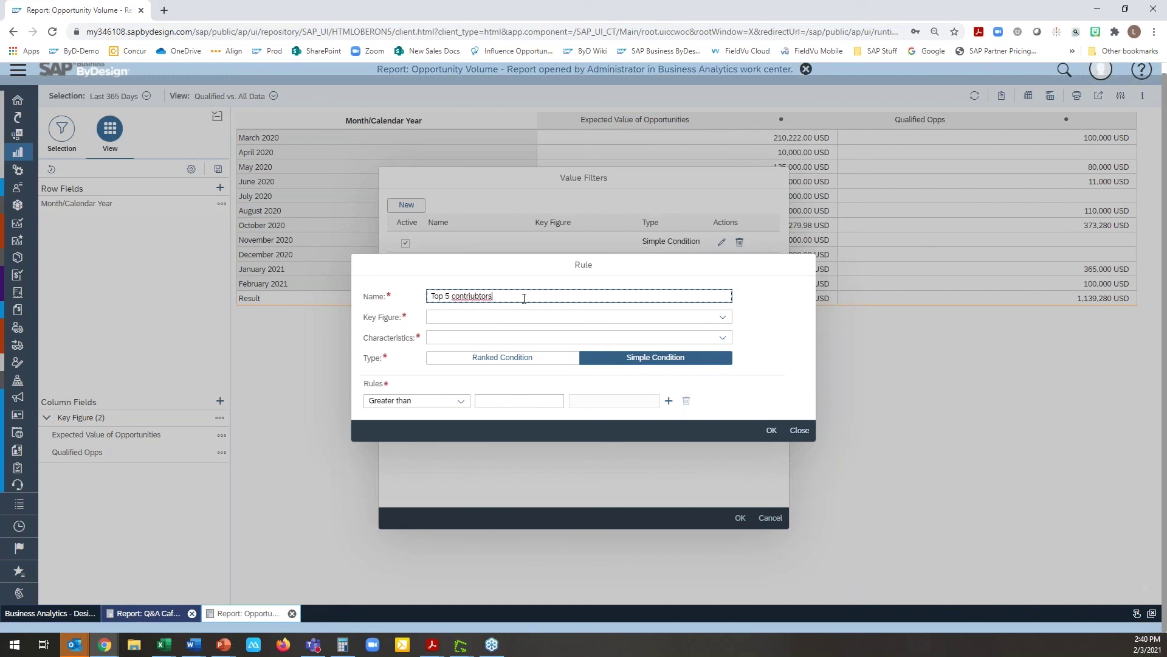
{"action": "key", "text": "BackSpace"}
{"action": "key", "text": "BackSpace"}
{"action": "type", "text": "bu"}
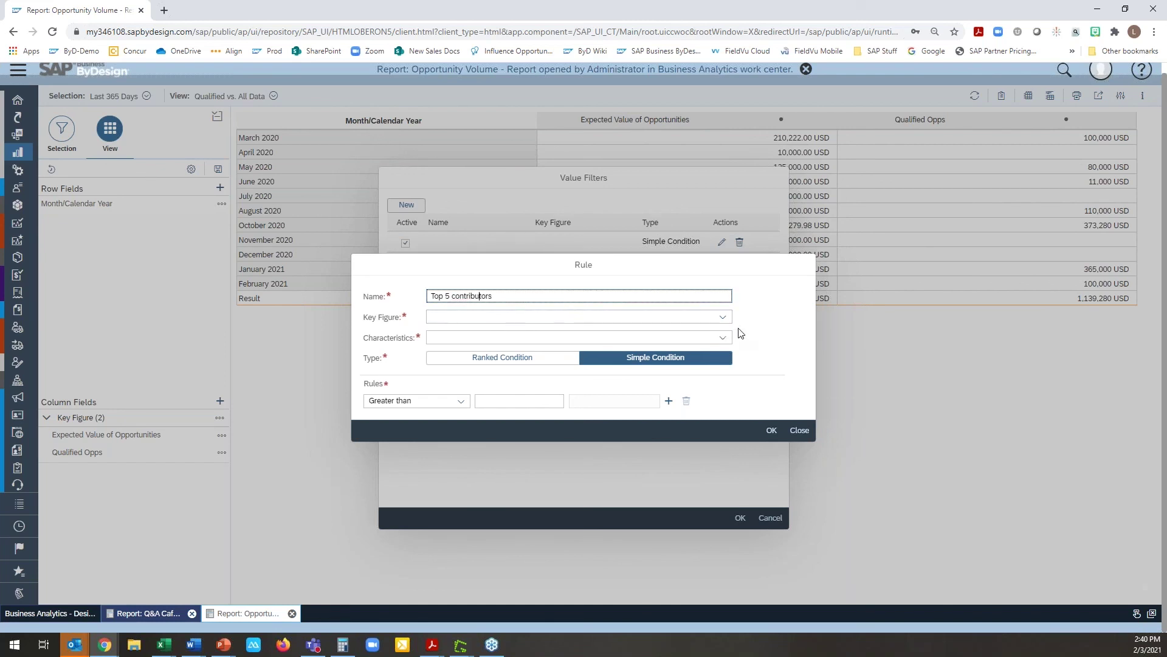
Step: Base the filter on Expected Value of Opportunities with the characteristic Account and make it a ranked condition
{"action": "left_click", "coordinate": [723, 321]}
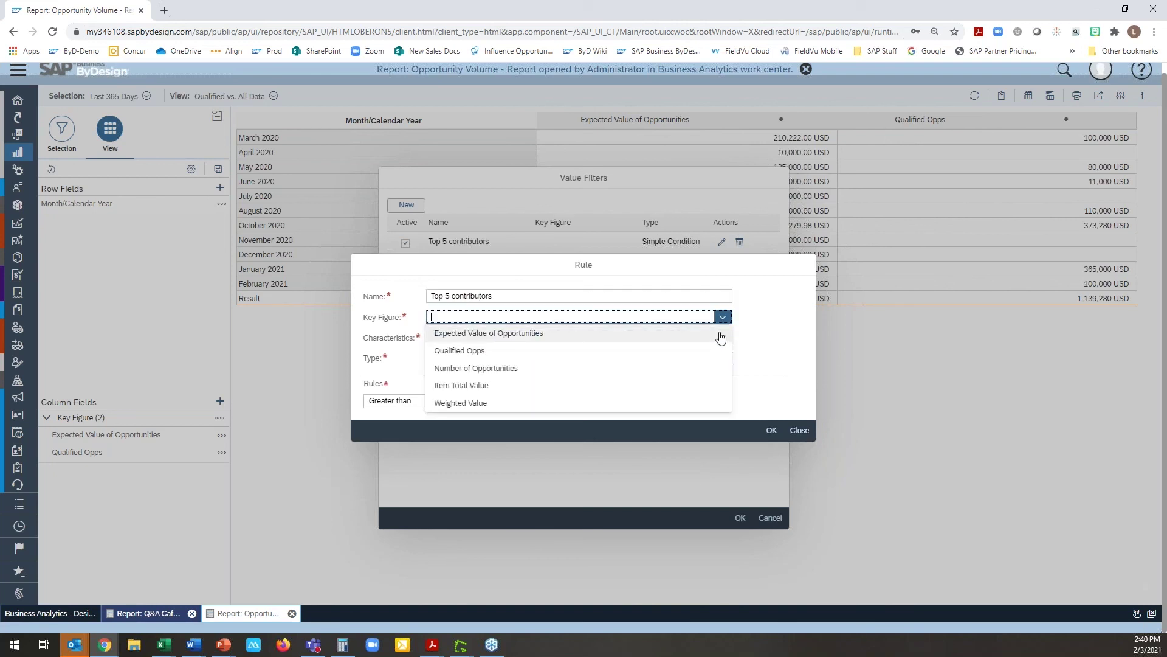
{"action": "left_click", "coordinate": [541, 334]}
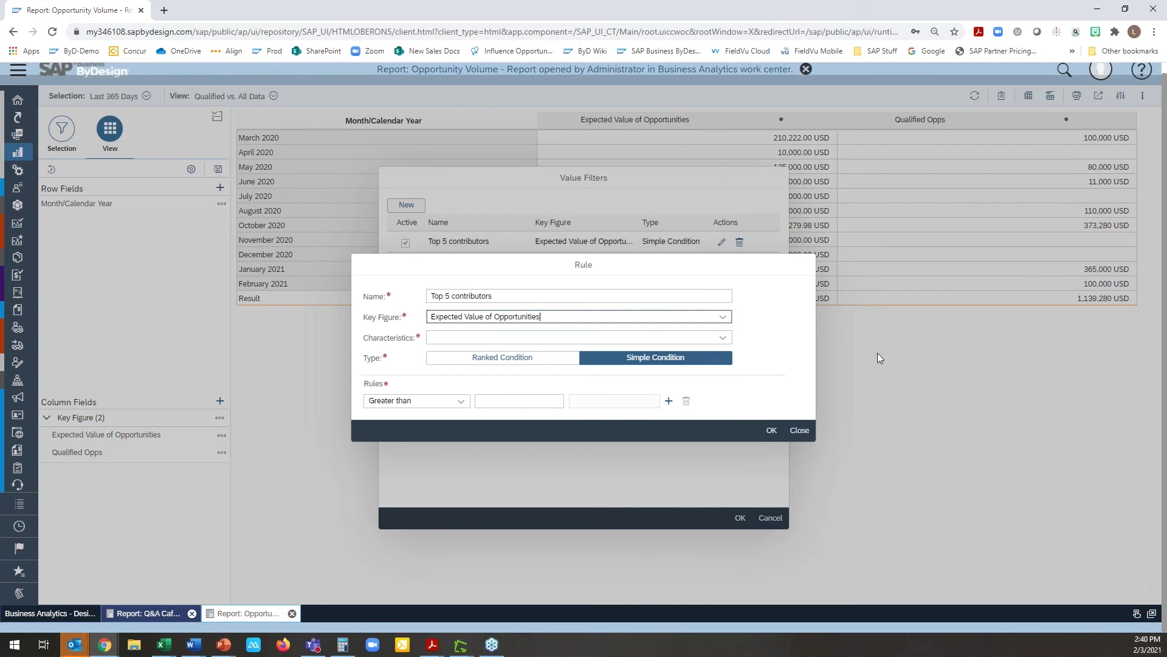
{"action": "left_click", "coordinate": [559, 359]}
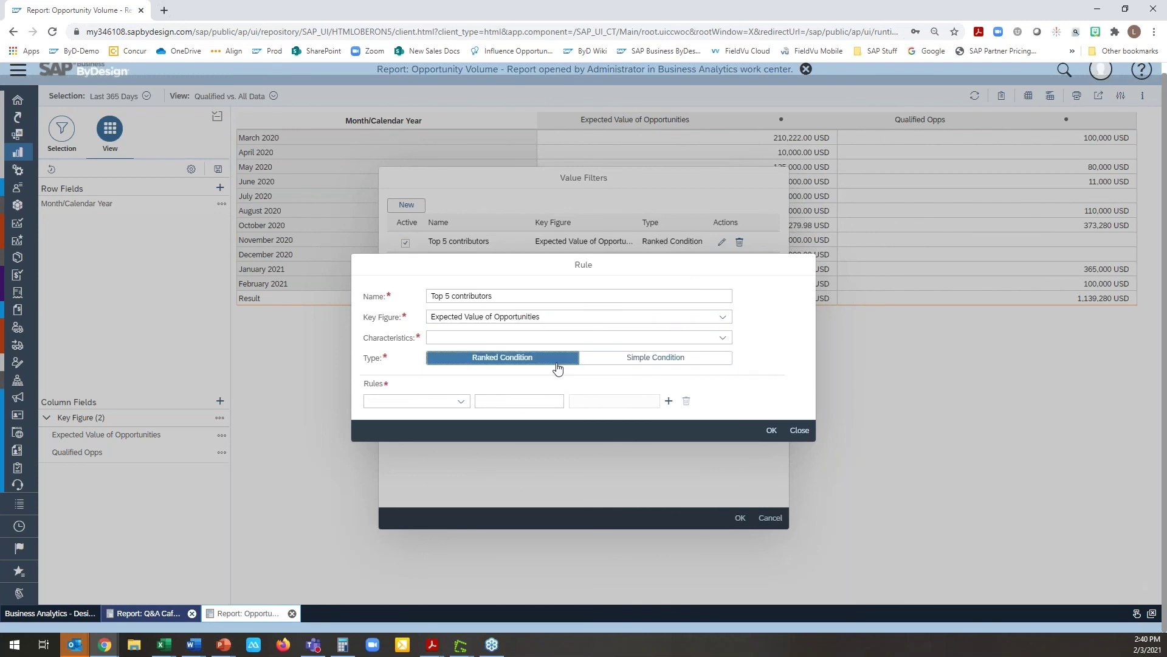
{"action": "left_click", "coordinate": [723, 338]}
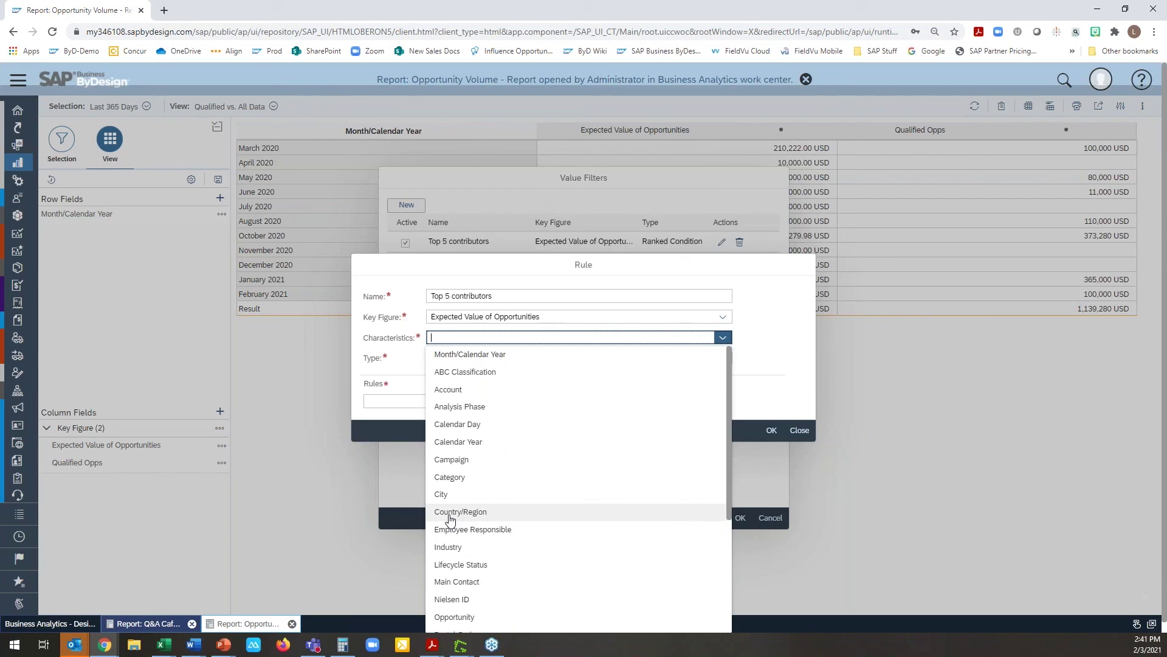
{"action": "left_click", "coordinate": [450, 389]}
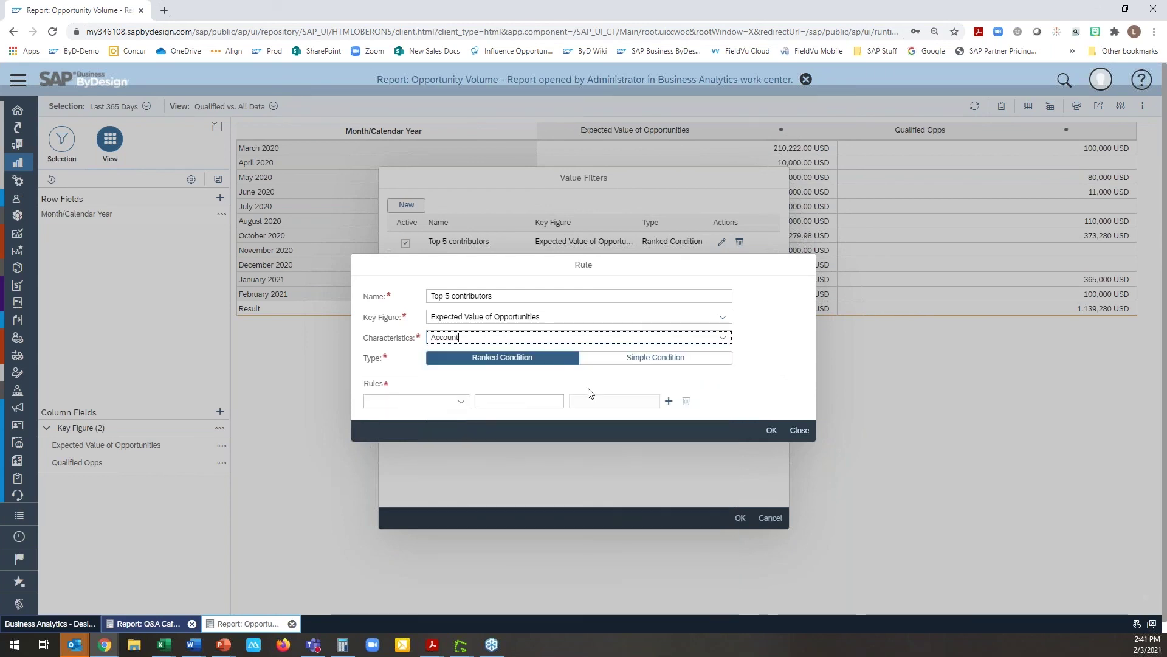
Step: Set the filter rule to Top count with a value of 5 and accept the rule
{"action": "left_click", "coordinate": [460, 401]}
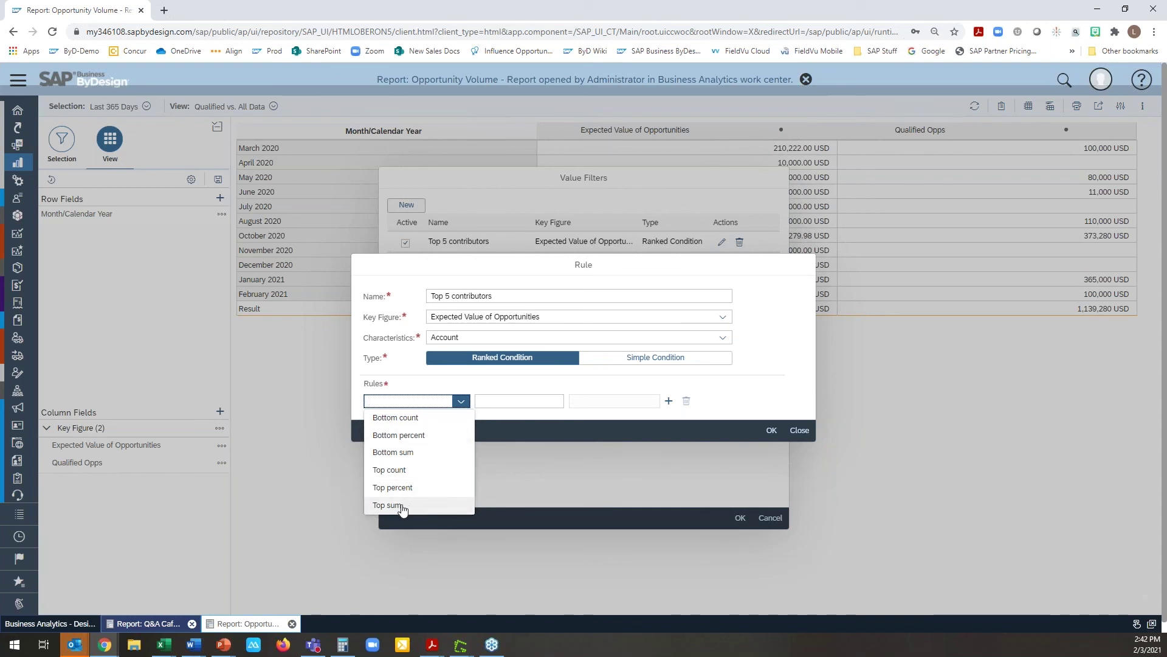
{"action": "left_click", "coordinate": [395, 469]}
{"action": "left_click", "coordinate": [534, 403]}
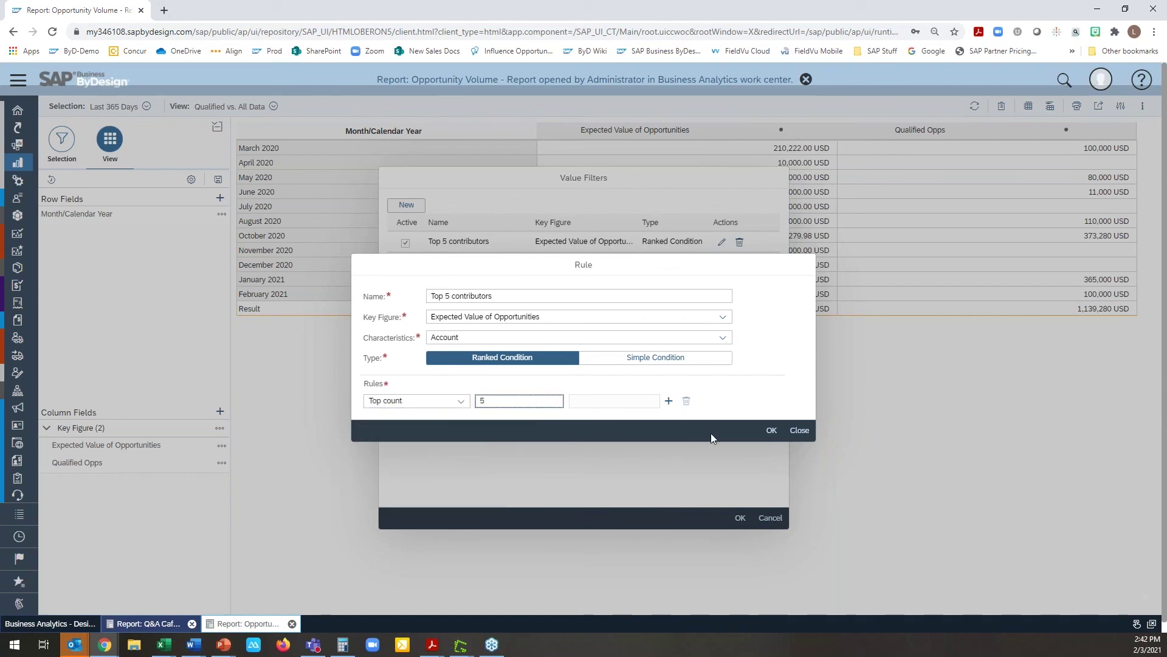
{"action": "left_click", "coordinate": [770, 431]}
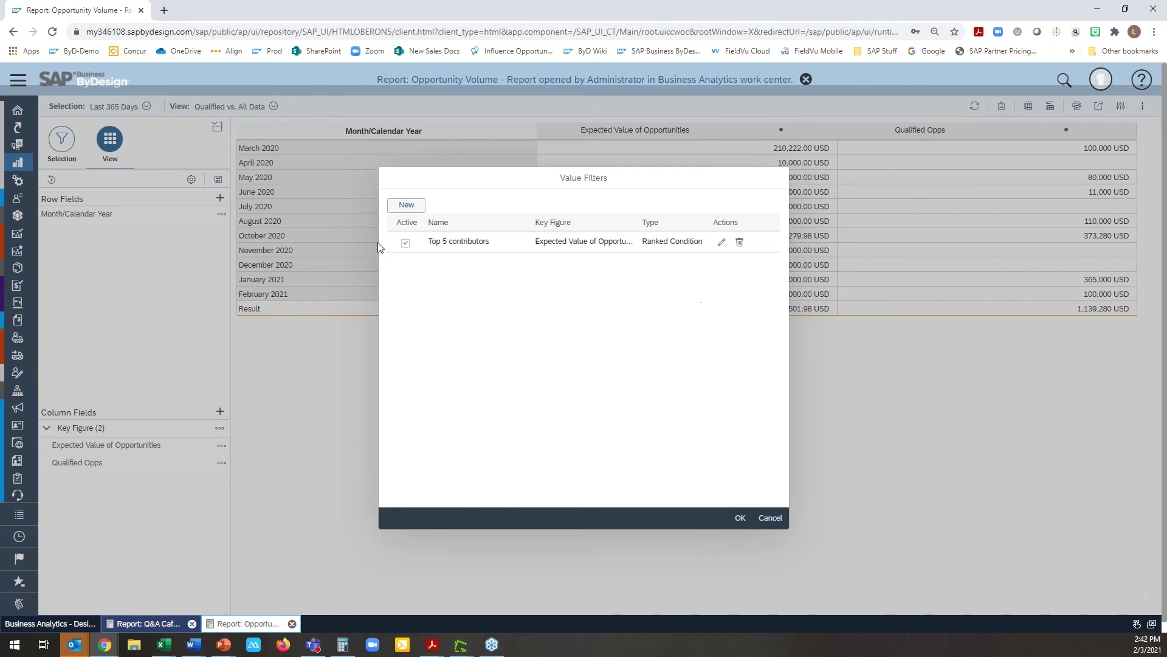
Step: Accept the value filter list and replace the Month/Calendar Year row field with Account
{"action": "left_click", "coordinate": [740, 518]}
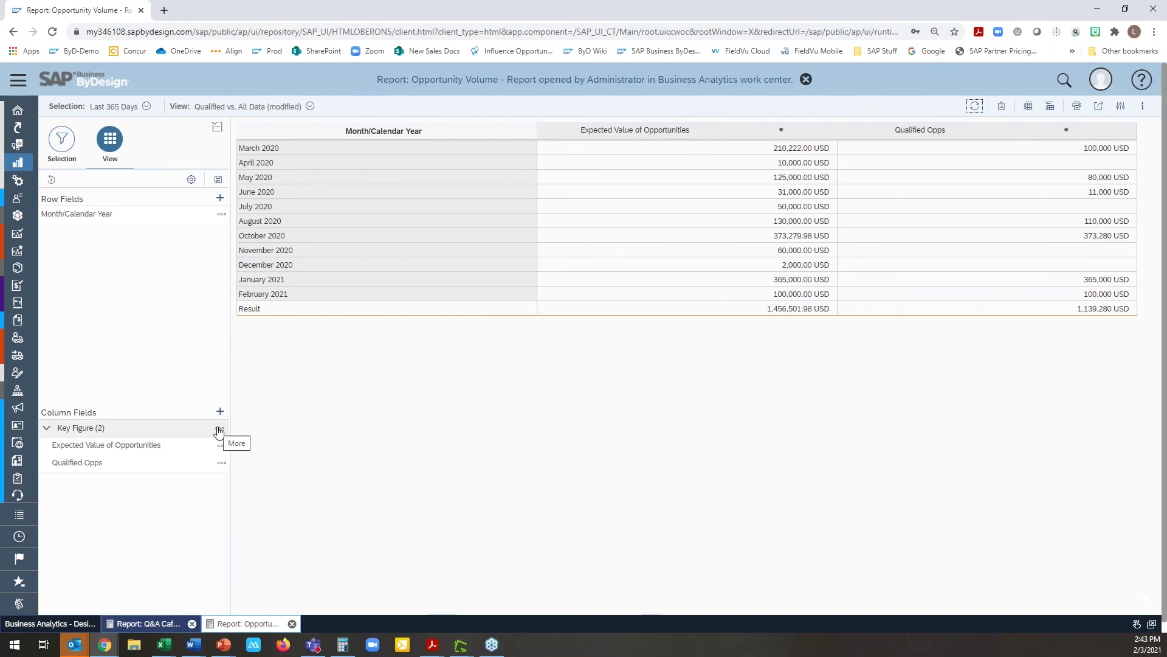
{"action": "left_click", "coordinate": [220, 197]}
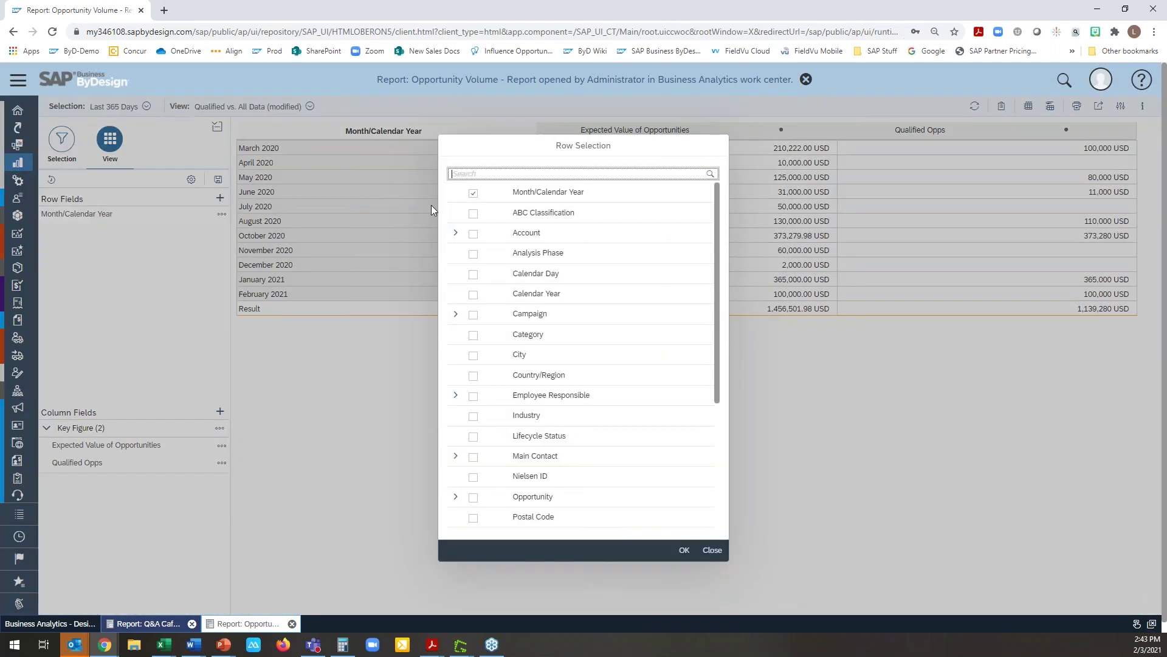
{"action": "left_click", "coordinate": [473, 193]}
{"action": "left_click", "coordinate": [473, 234]}
{"action": "left_click", "coordinate": [682, 551]}
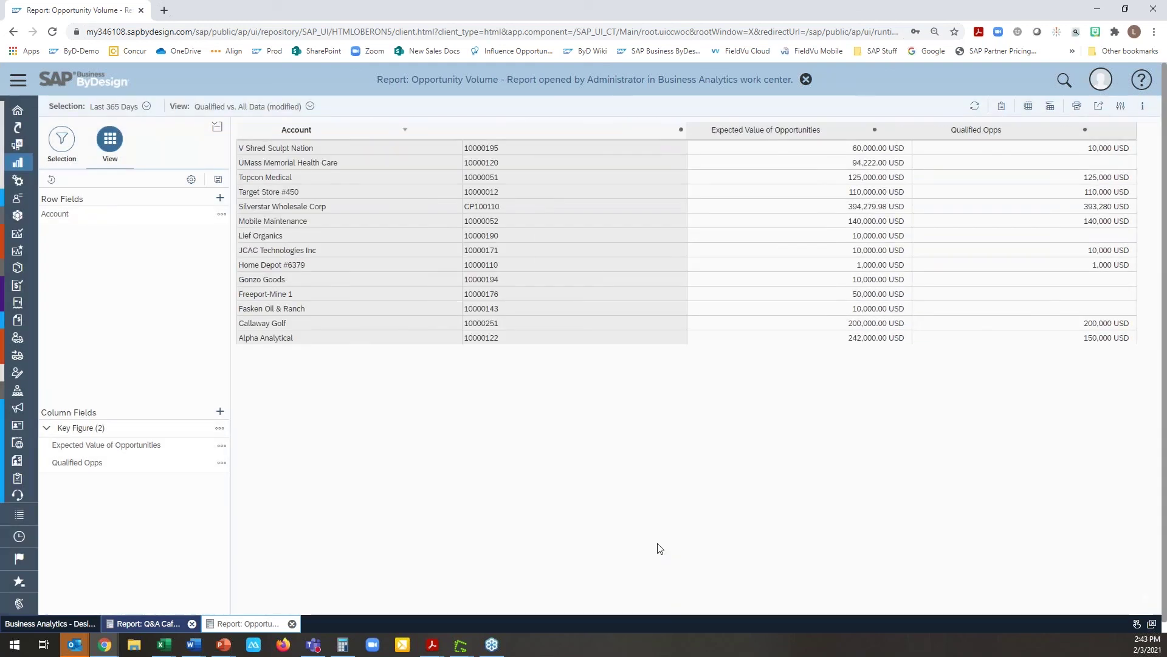
Step: Activate the Top 5 contributors value filter for the report's key figures
{"action": "left_click", "coordinate": [220, 430]}
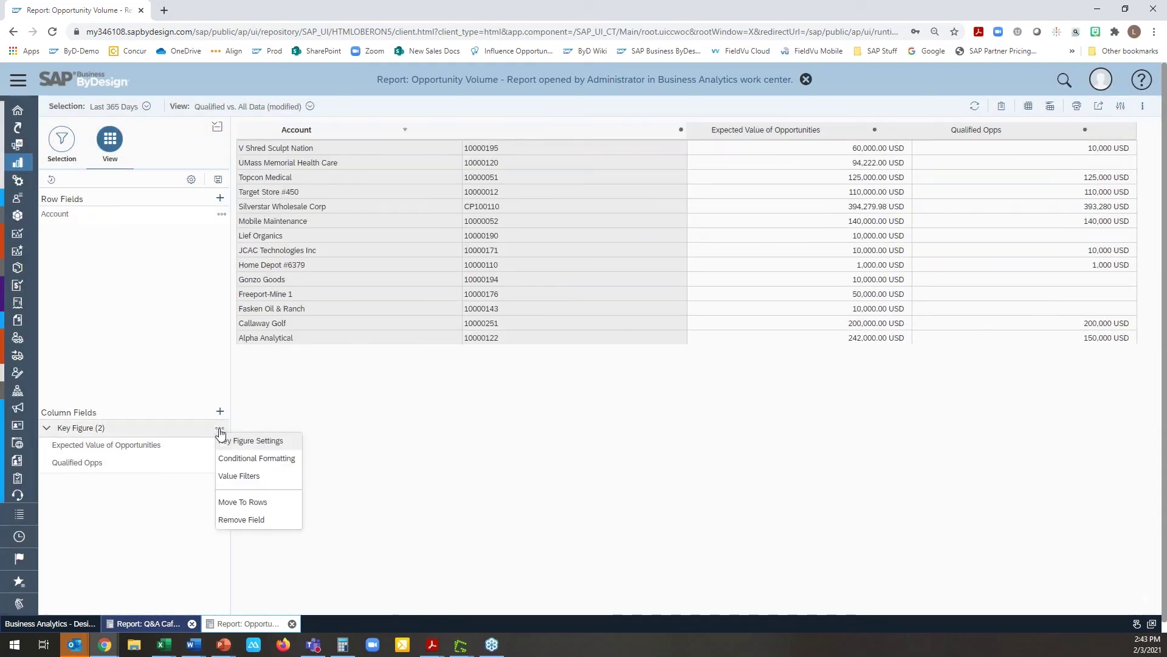
{"action": "left_click", "coordinate": [237, 475]}
{"action": "left_click", "coordinate": [406, 244]}
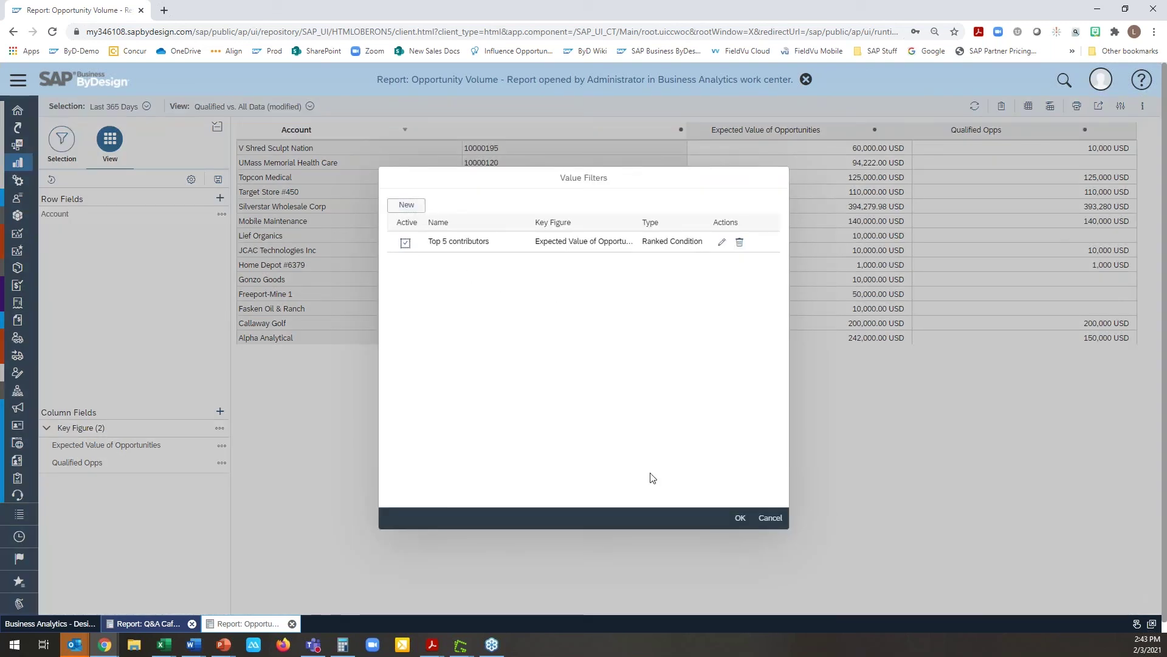
{"action": "left_click", "coordinate": [738, 518]}
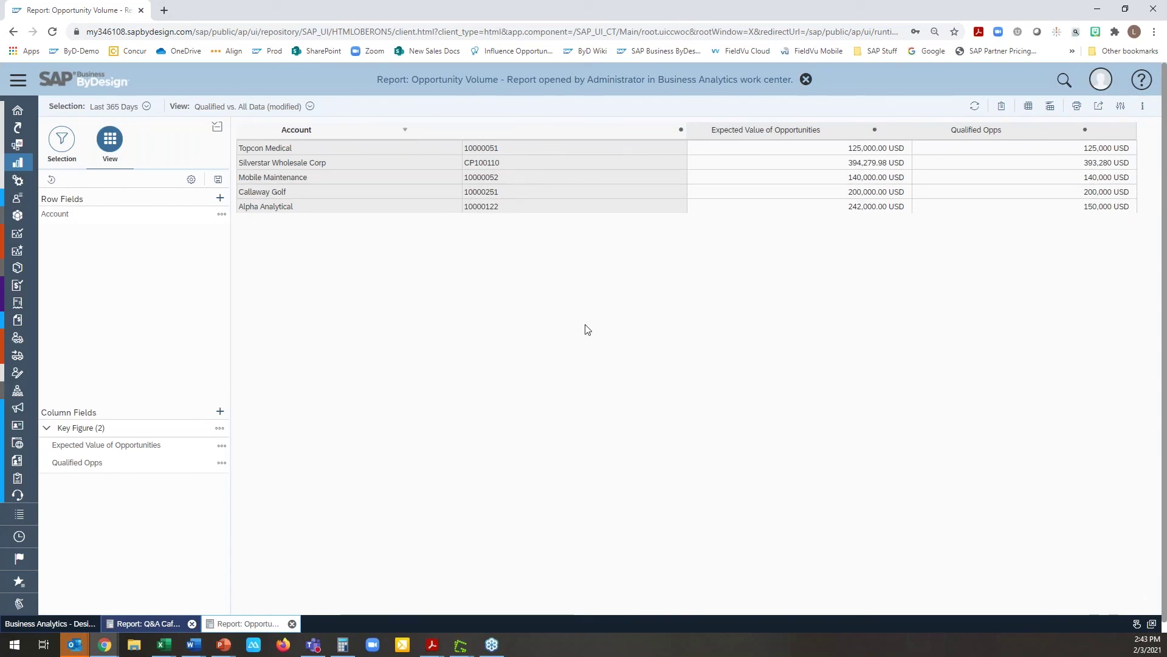
Step: Save the filtered account layout as a new view named Top 5 Opps, without making it the default
{"action": "left_click", "coordinate": [218, 180]}
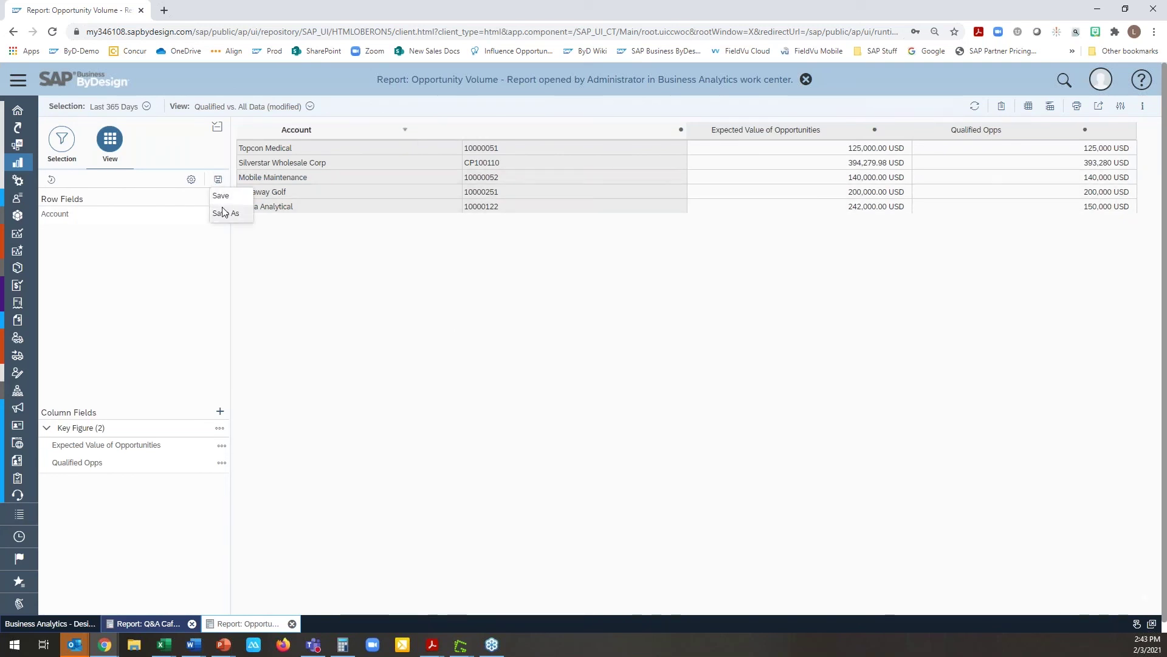
{"action": "left_click", "coordinate": [224, 211]}
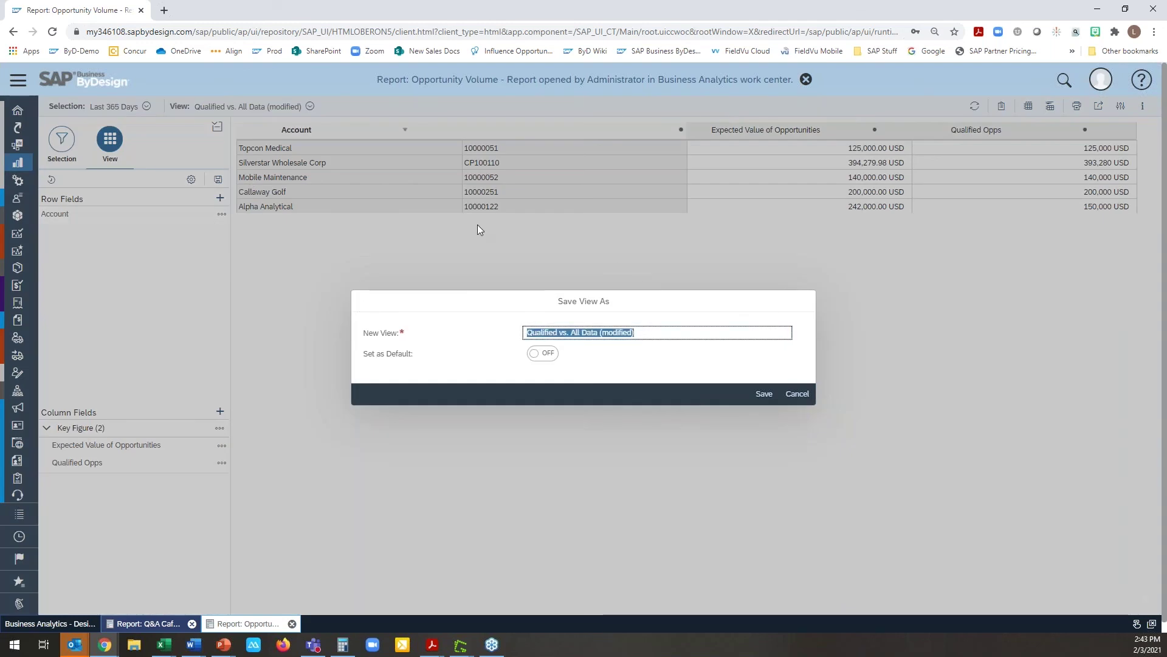
{"action": "type", "text": "Top 5 Opps"}
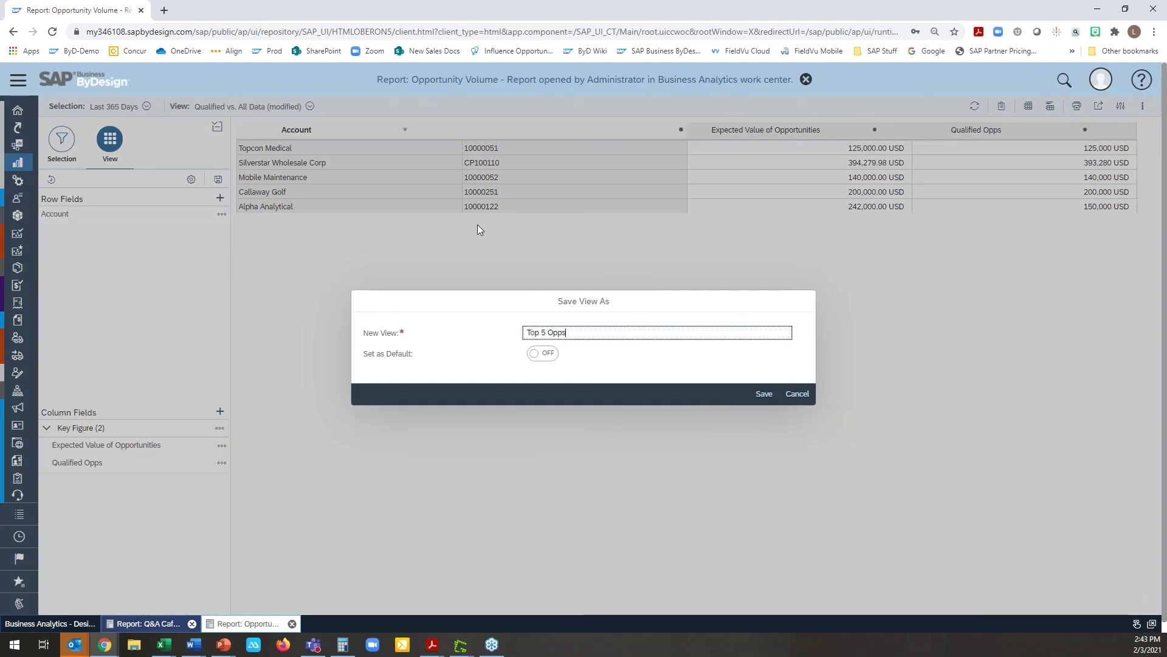
{"action": "left_click", "coordinate": [762, 394]}
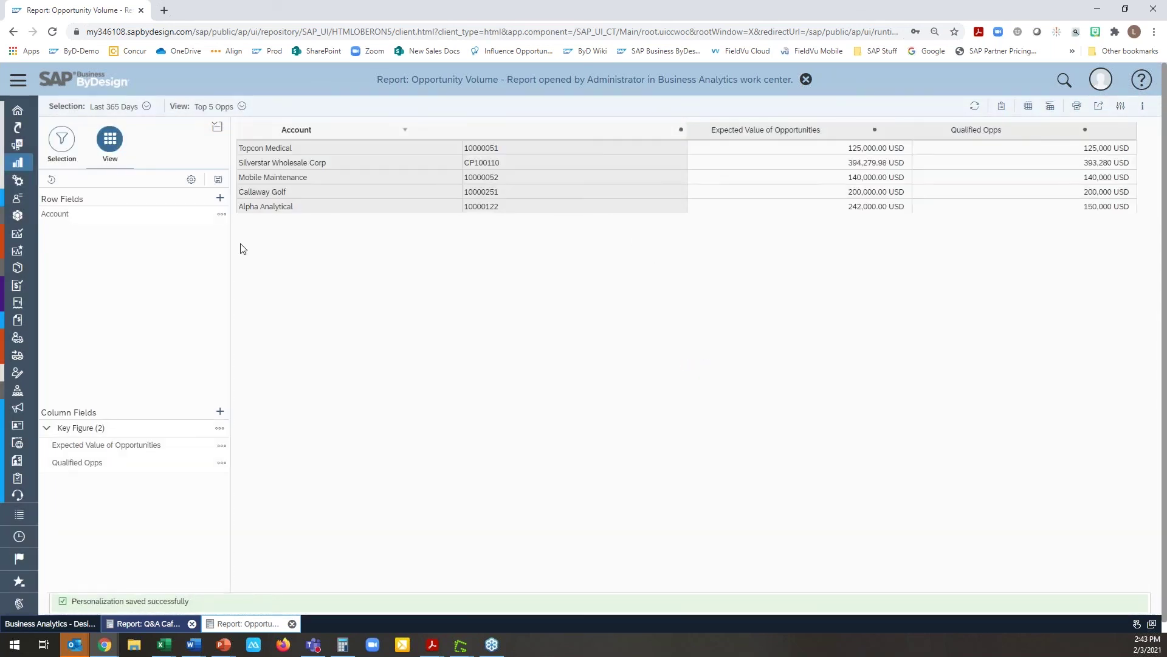
Step: Switch the report back to the Qualified vs. All Data view, leaving its column fields as they are
{"action": "left_click", "coordinate": [242, 106]}
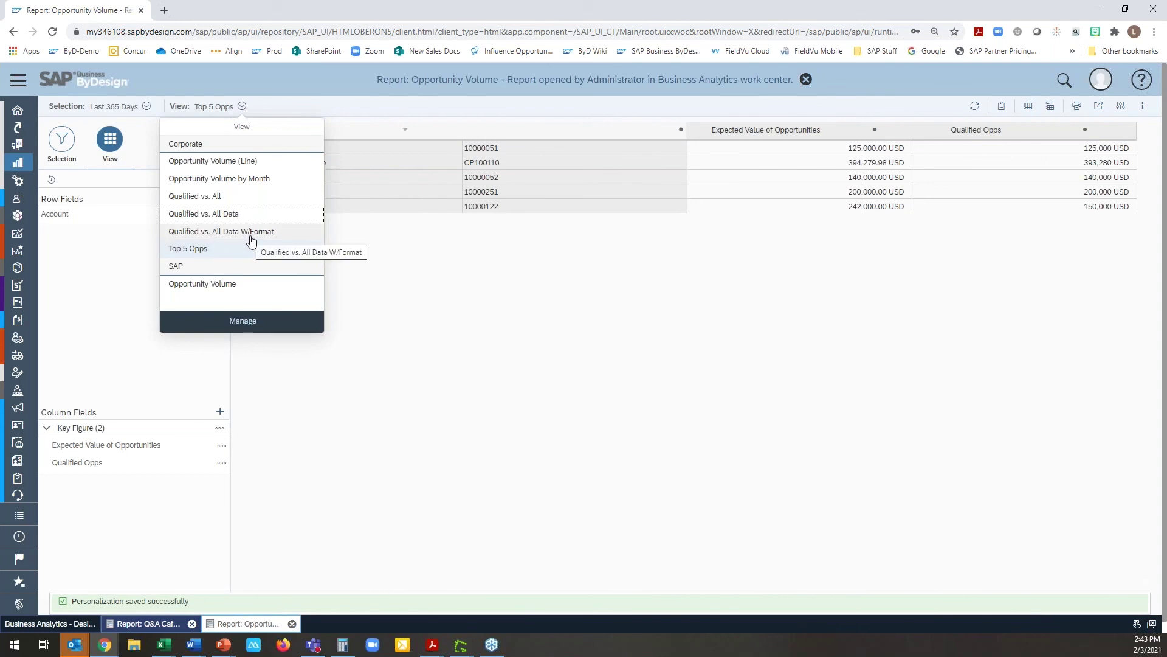
{"action": "left_click", "coordinate": [225, 215]}
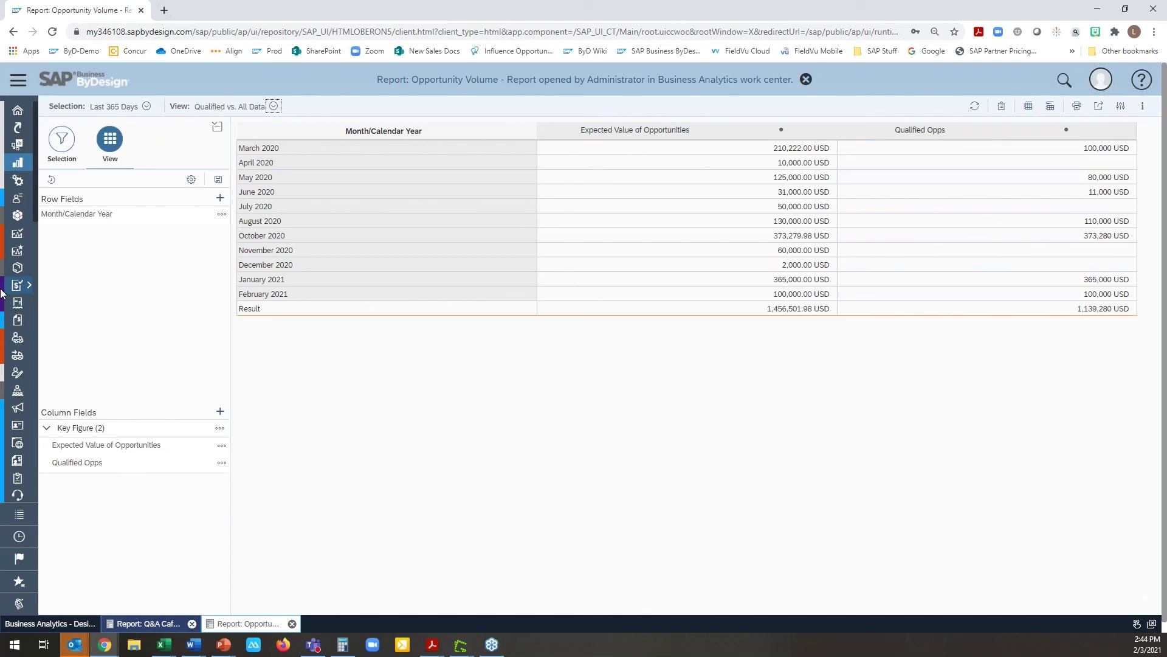
{"action": "left_click", "coordinate": [219, 413]}
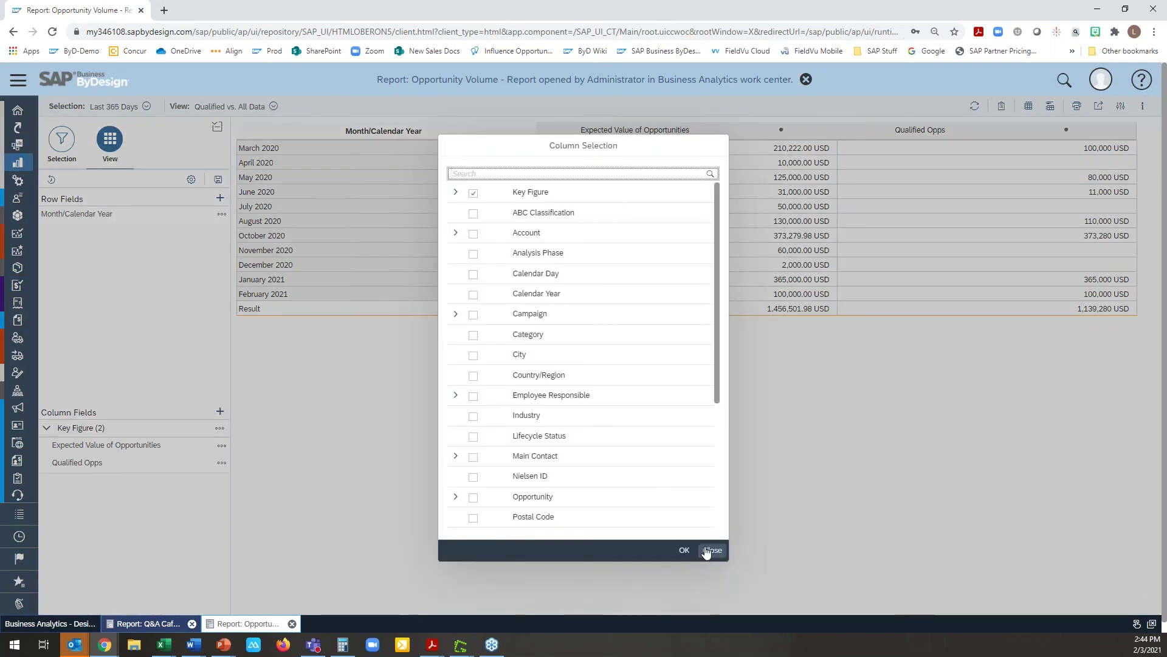
{"action": "left_click", "coordinate": [707, 551]}
Step: Create a conditional formatting rule named Opp value for the key figure Expected Value of Opportunities
{"action": "left_click", "coordinate": [219, 427]}
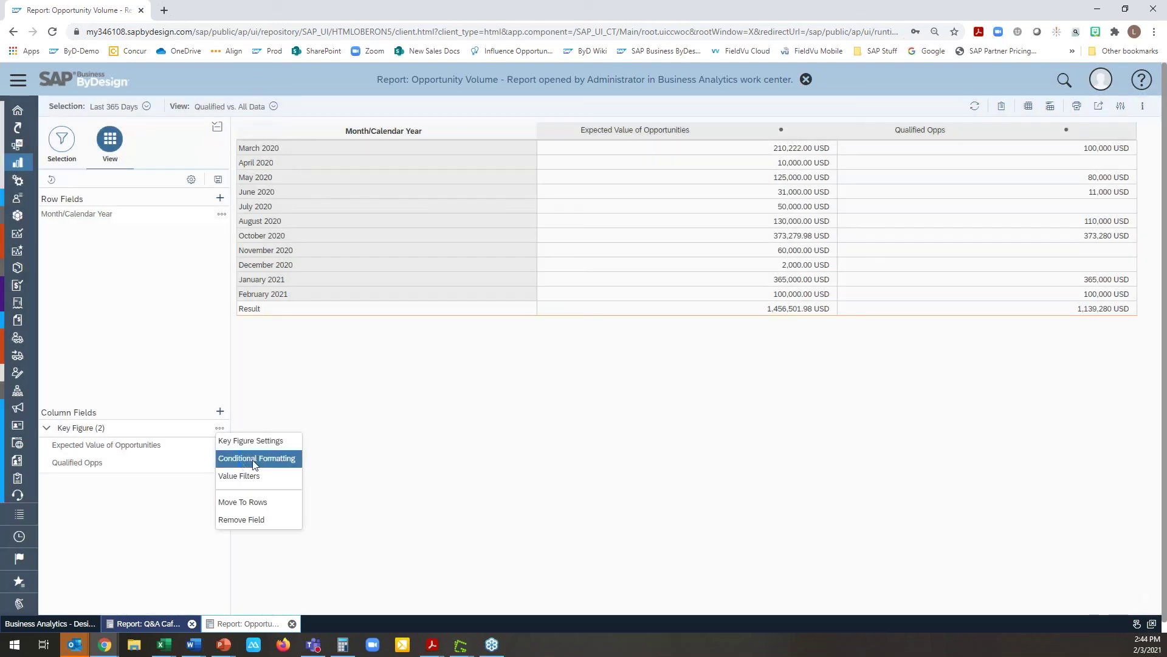
{"action": "left_click", "coordinate": [242, 464]}
{"action": "left_click", "coordinate": [416, 206]}
{"action": "type", "text": "Opp value"}
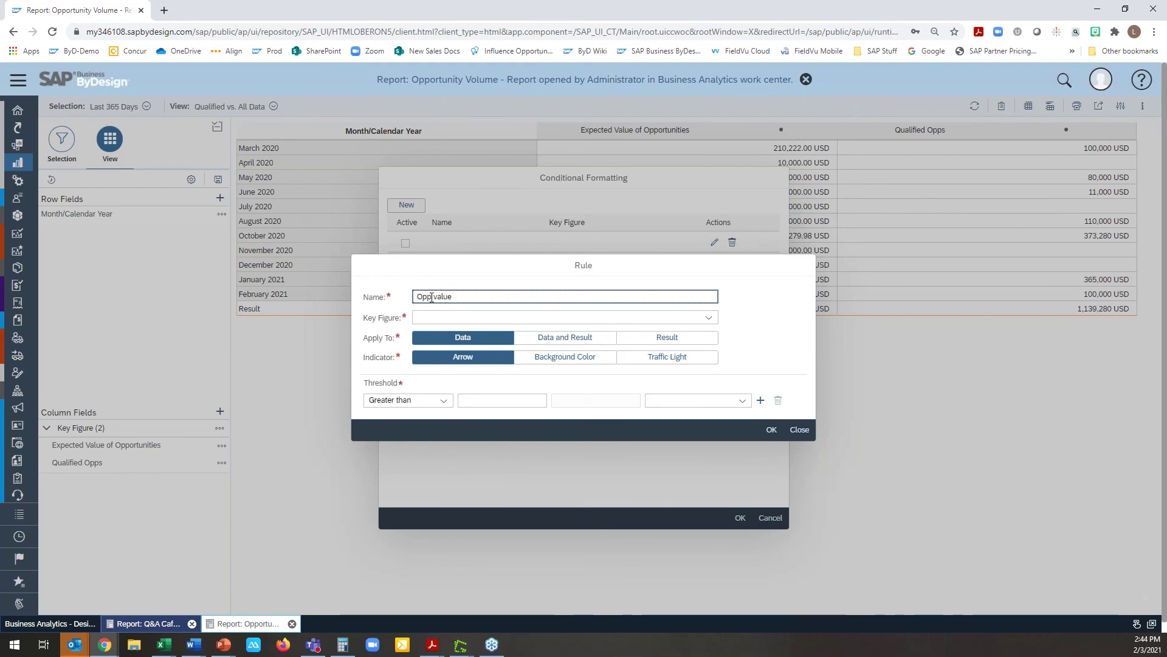
{"action": "left_click", "coordinate": [708, 318]}
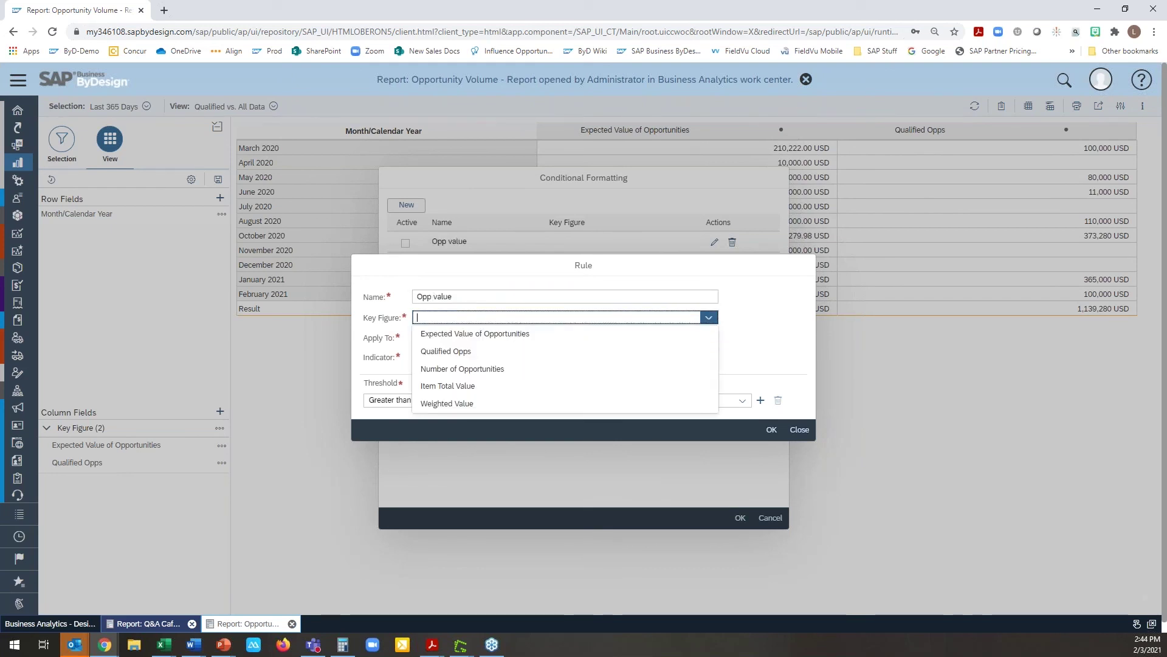
{"action": "left_click", "coordinate": [699, 336]}
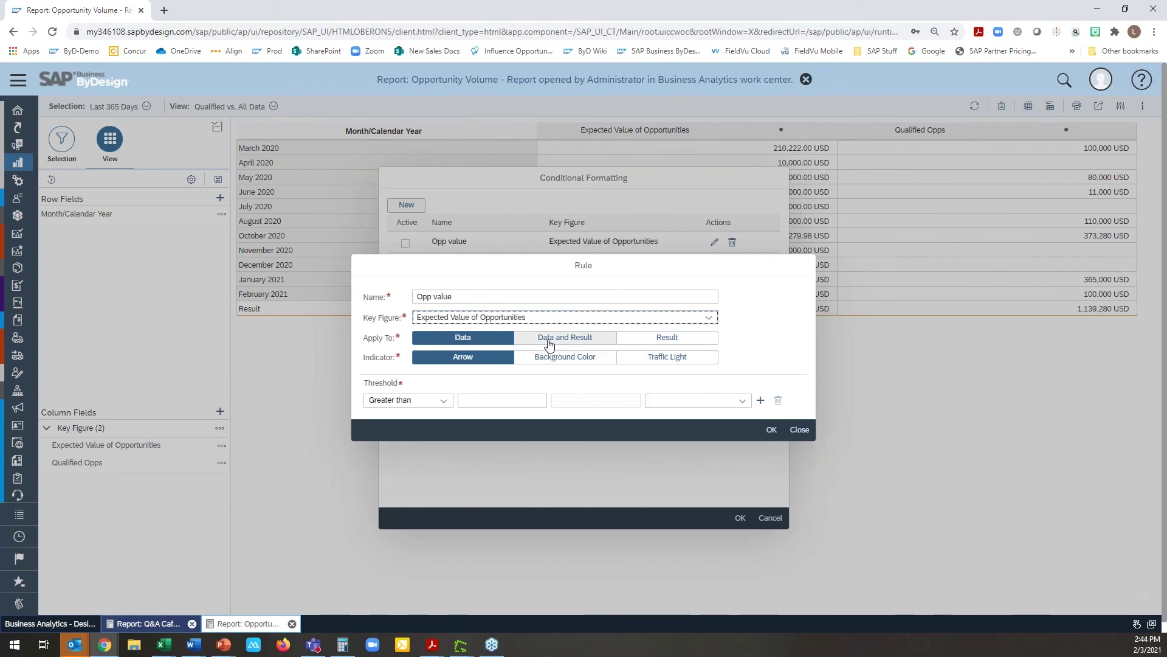
Step: Apply the rule to Result with a Background Color indicator and set the threshold Greater than 100000 to Green
{"action": "left_click", "coordinate": [651, 344]}
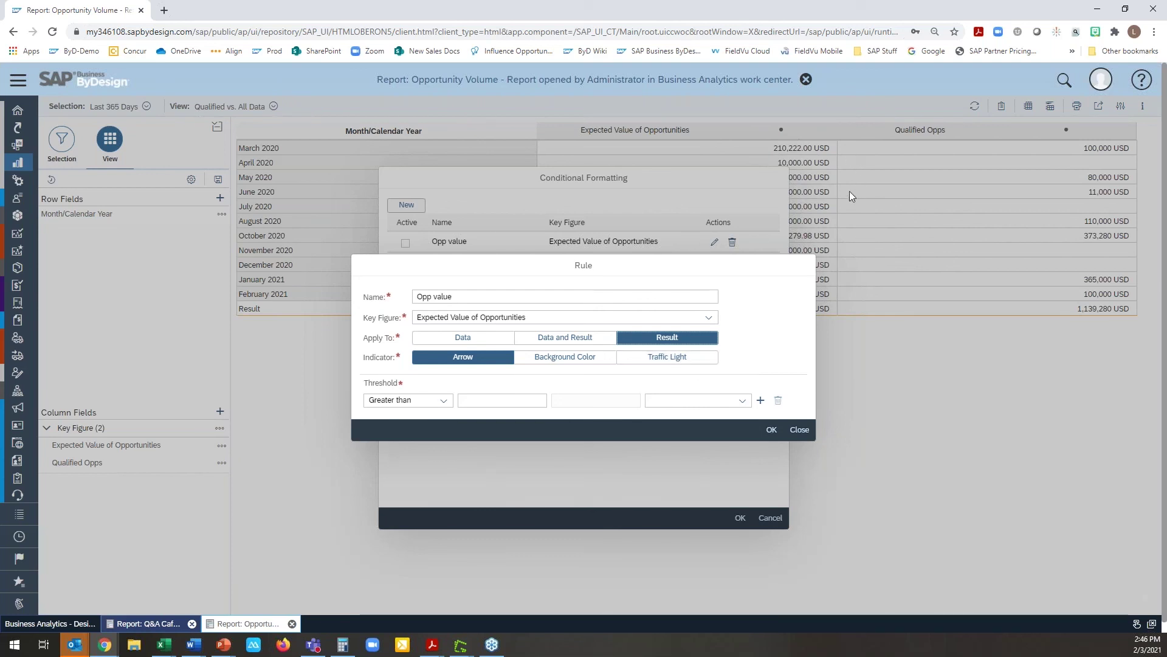
{"action": "left_click", "coordinate": [606, 360]}
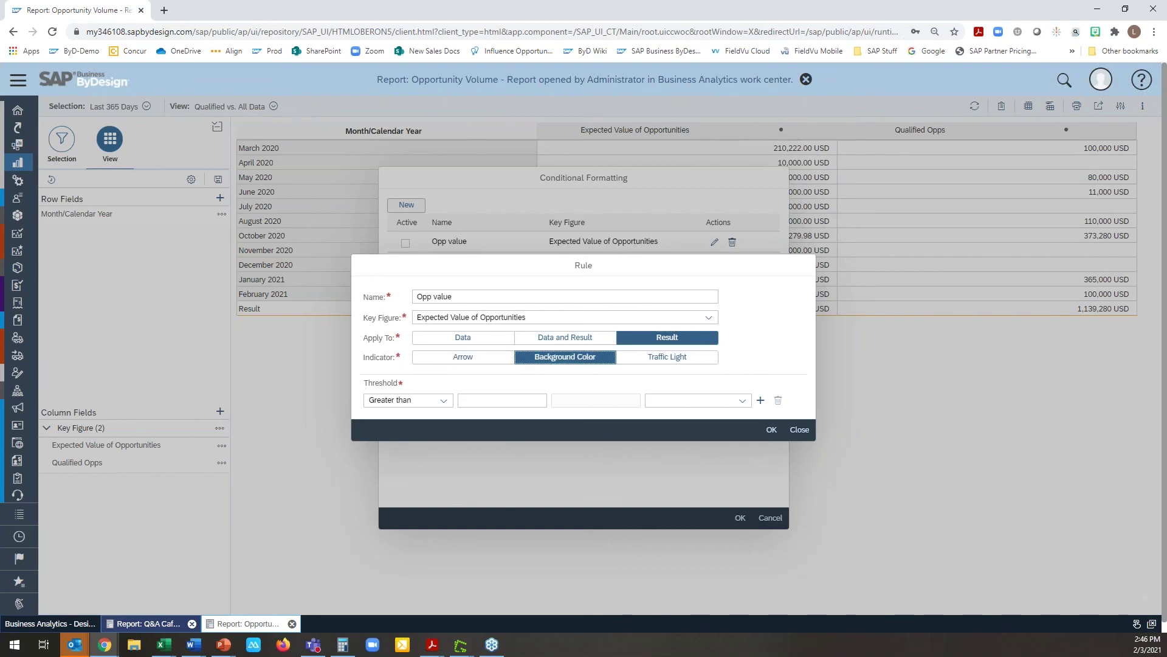
{"action": "left_click", "coordinate": [444, 401]}
{"action": "left_click", "coordinate": [497, 402]}
{"action": "type", "text": "100000"}
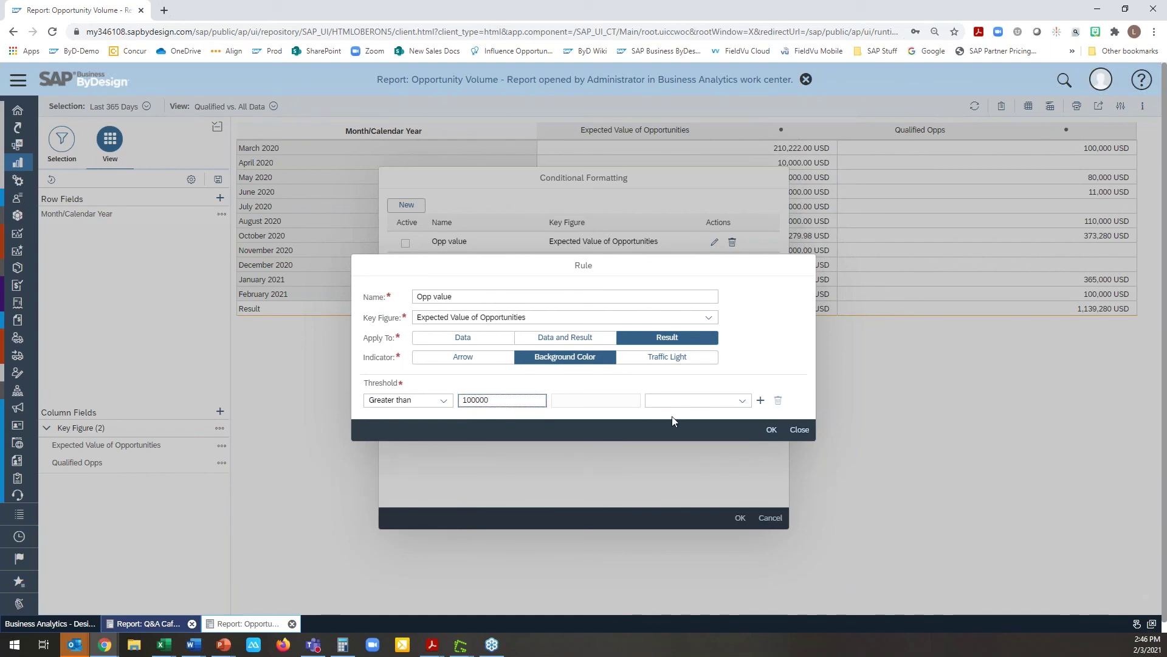
{"action": "left_click", "coordinate": [742, 400]}
{"action": "left_click", "coordinate": [731, 435]}
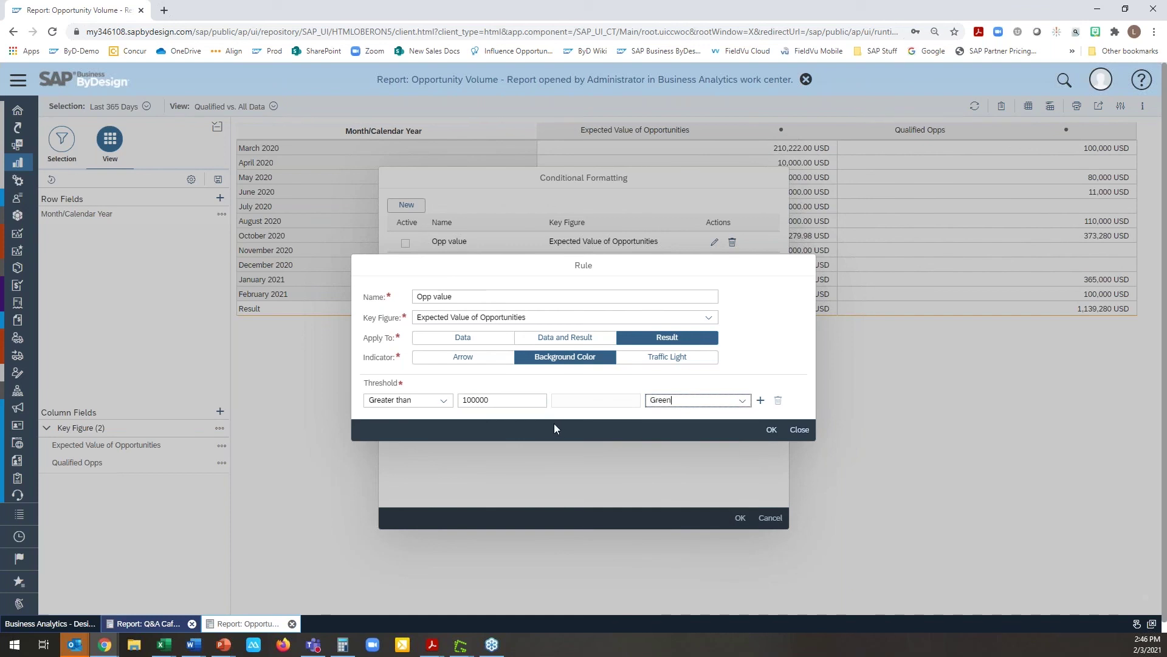
Step: Add a second threshold to the rule that colors values Less than 20000 in Red
{"action": "left_click", "coordinate": [760, 400]}
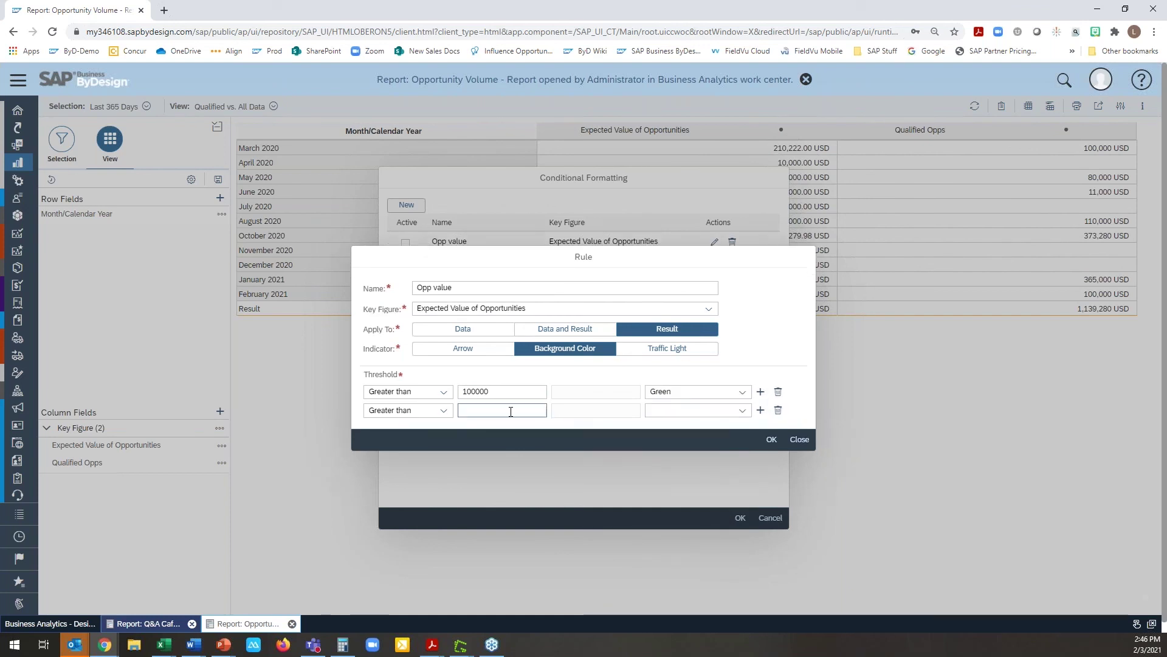
{"action": "left_click", "coordinate": [441, 414]}
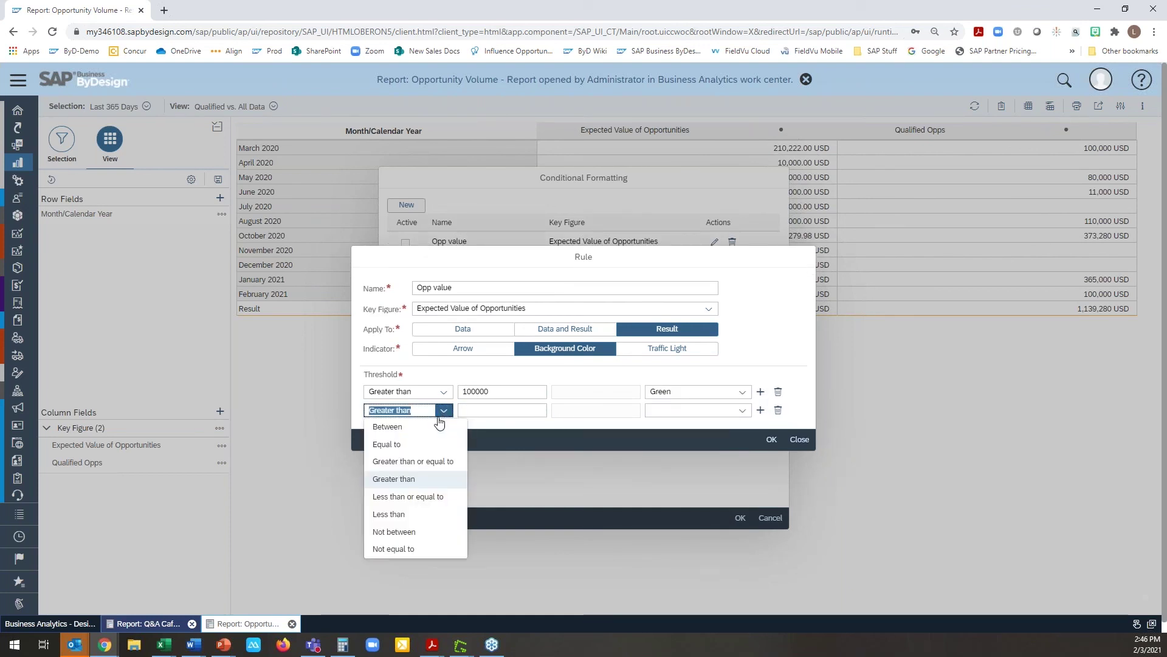
{"action": "left_click", "coordinate": [426, 514]}
{"action": "left_click", "coordinate": [480, 409]}
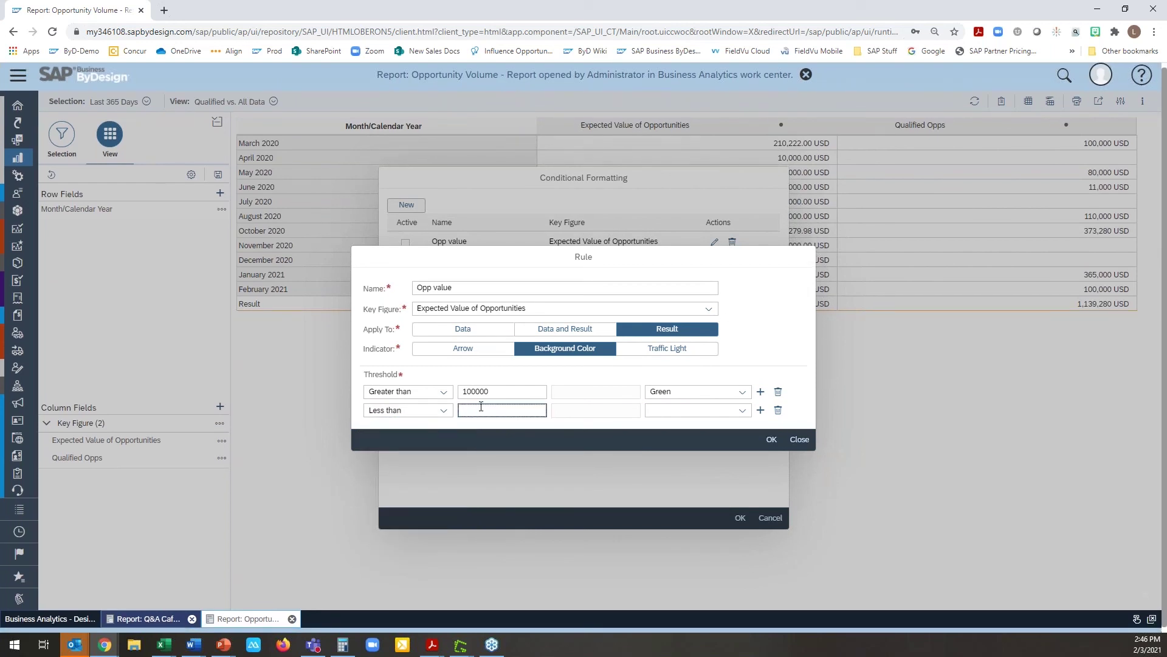
{"action": "type", "text": "20000"}
{"action": "left_click", "coordinate": [742, 410]}
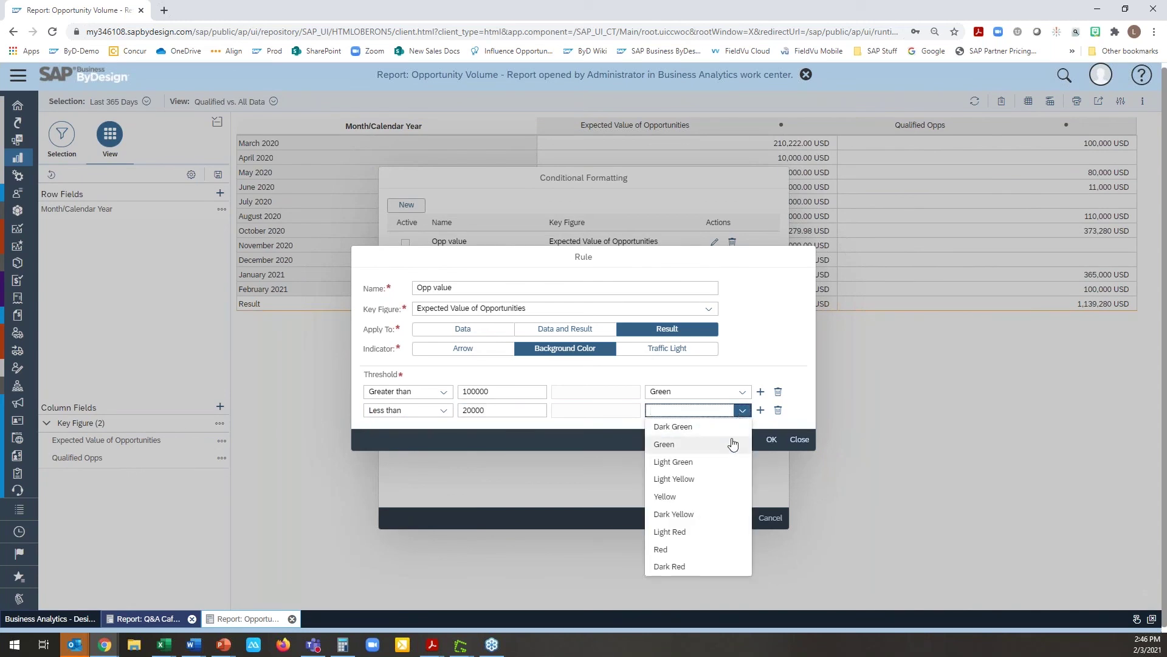
{"action": "left_click", "coordinate": [709, 548]}
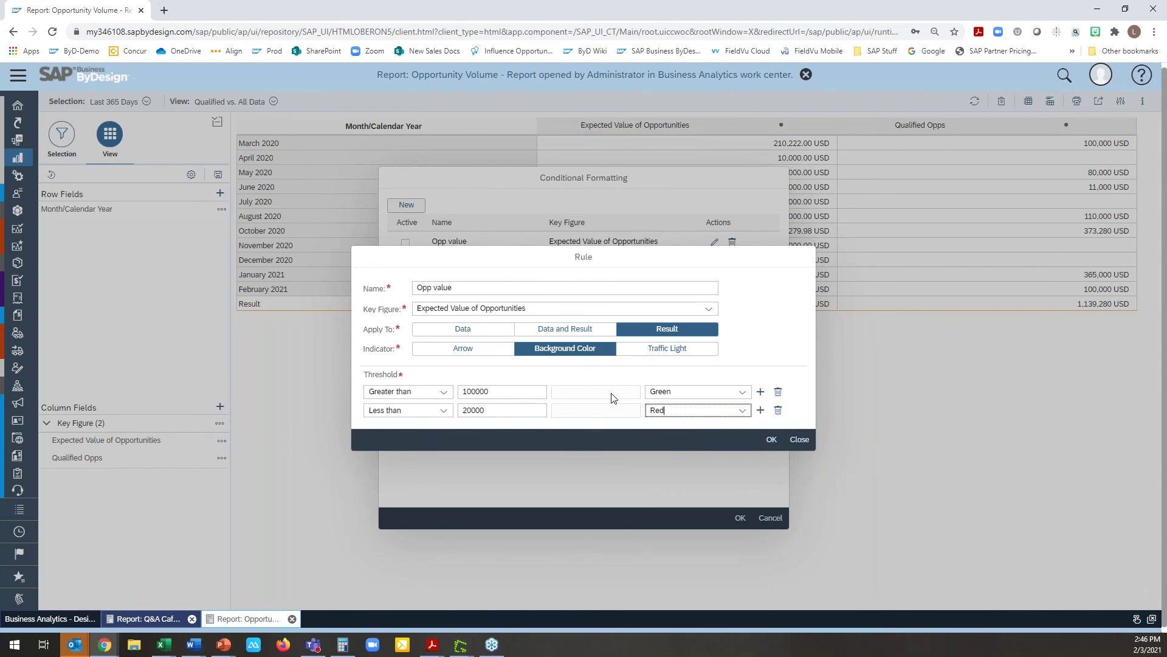
Step: Accept the Opp value rule and activate its conditional formatting in the report
{"action": "left_click", "coordinate": [770, 439]}
{"action": "left_click", "coordinate": [405, 242]}
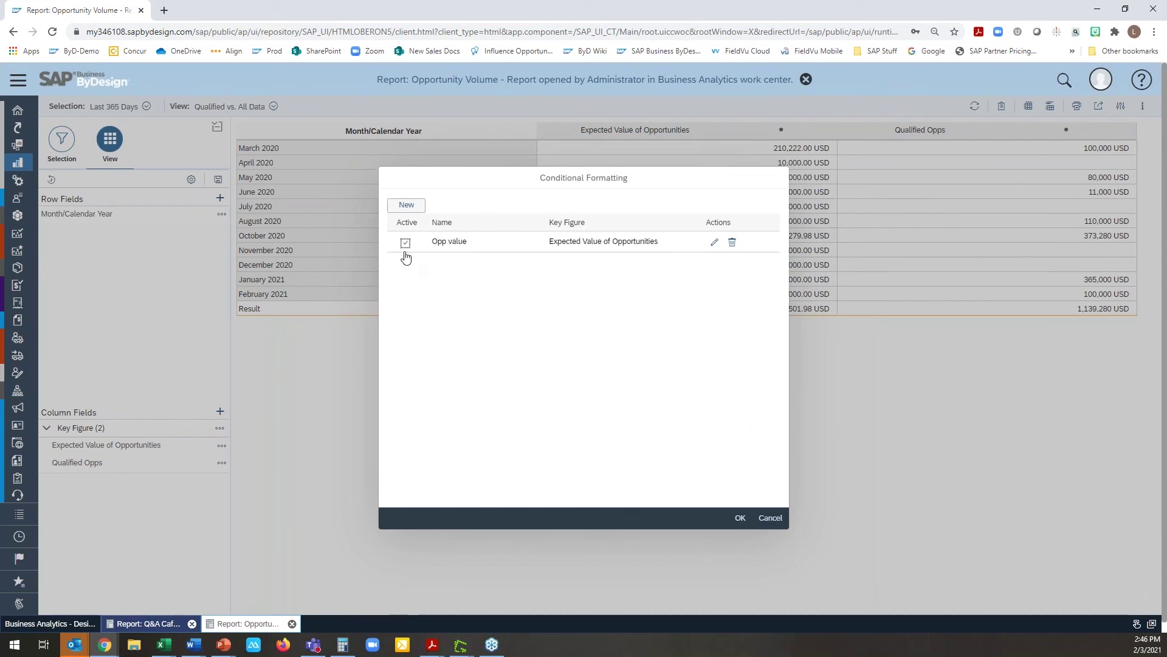
{"action": "left_click", "coordinate": [739, 519]}
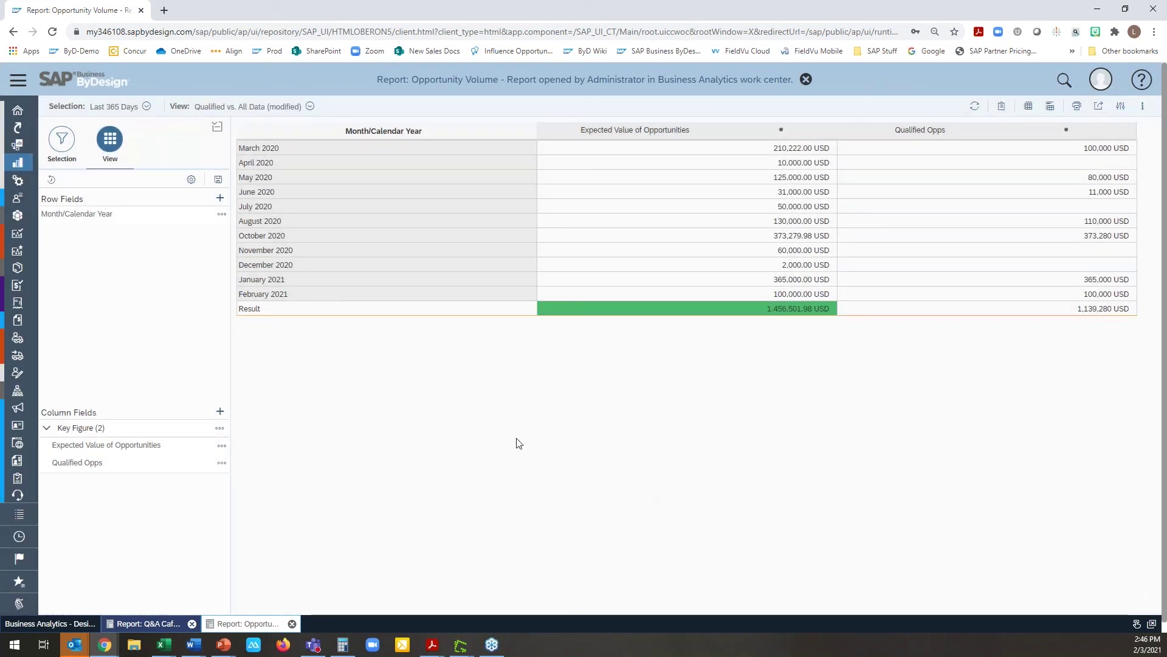
Step: Edit the Opp value formatting rule so that it applies to Data and Result, and accept the change
{"action": "left_click", "coordinate": [220, 428]}
{"action": "left_click", "coordinate": [234, 458]}
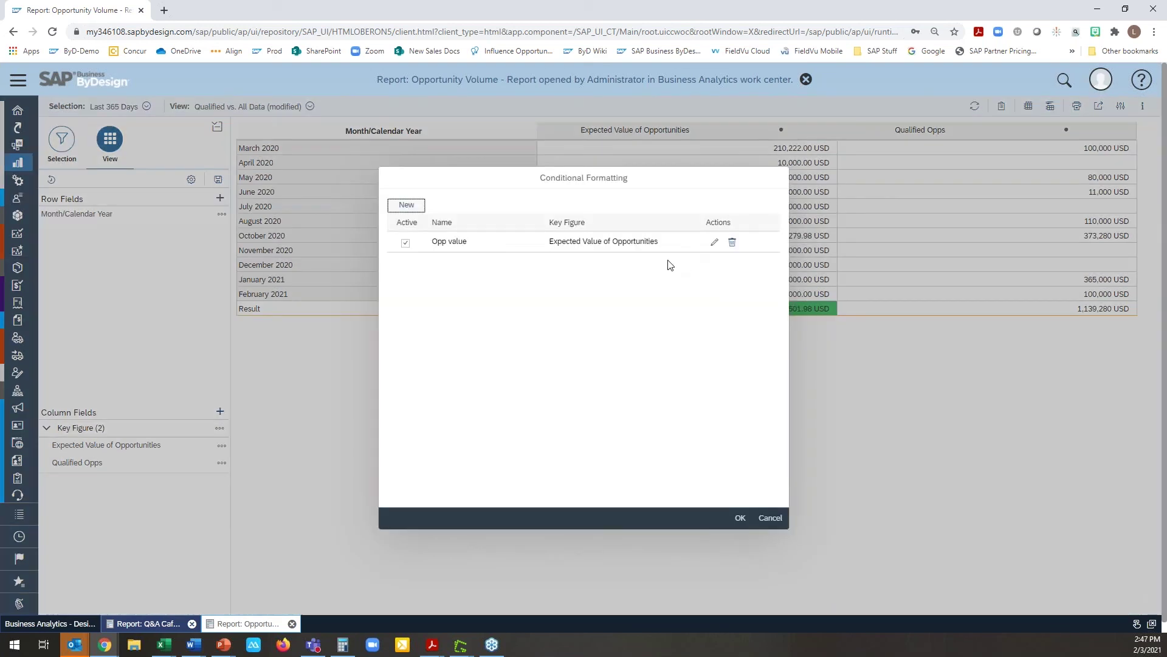
{"action": "left_click", "coordinate": [714, 243]}
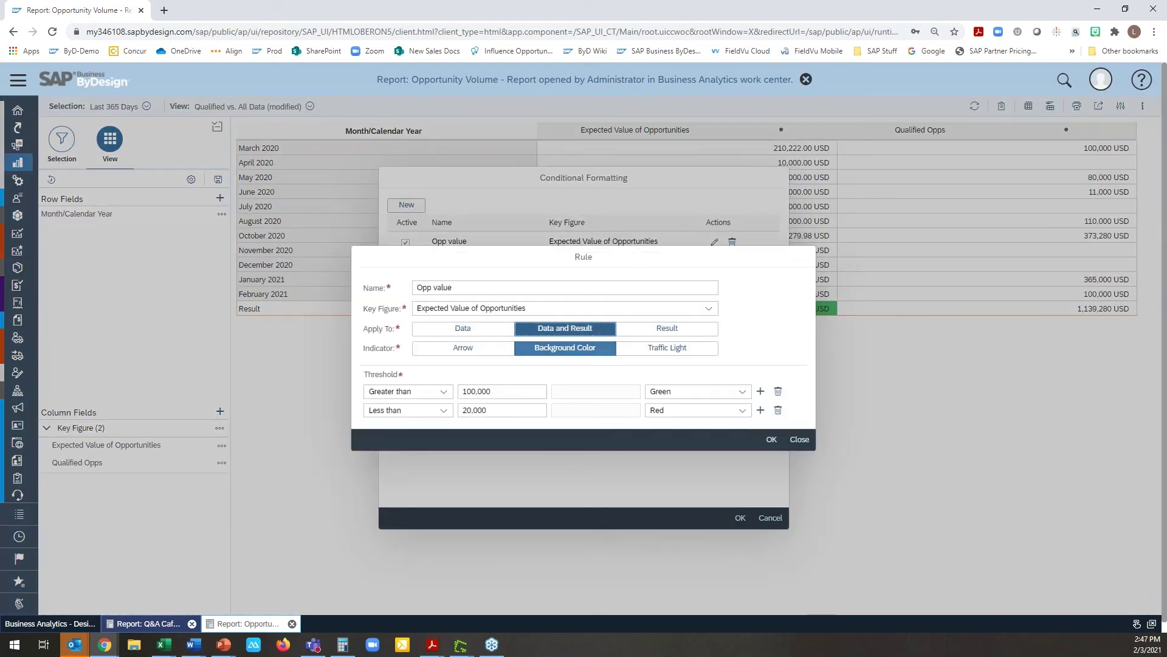
{"action": "left_click", "coordinate": [771, 439]}
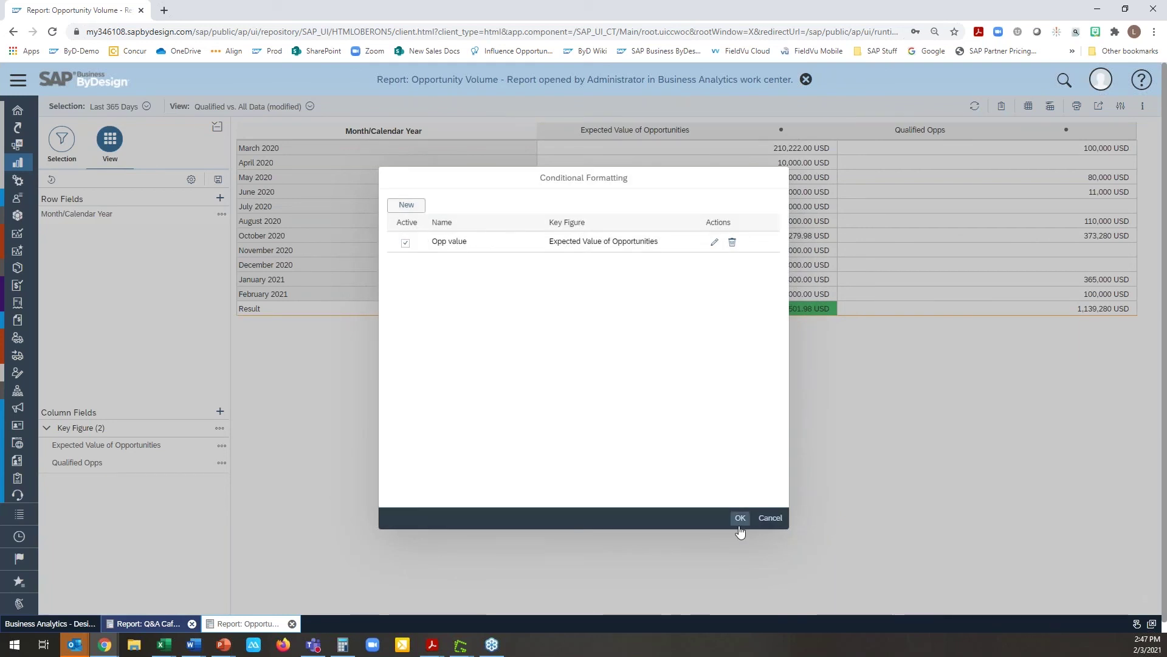
{"action": "left_click", "coordinate": [740, 517]}
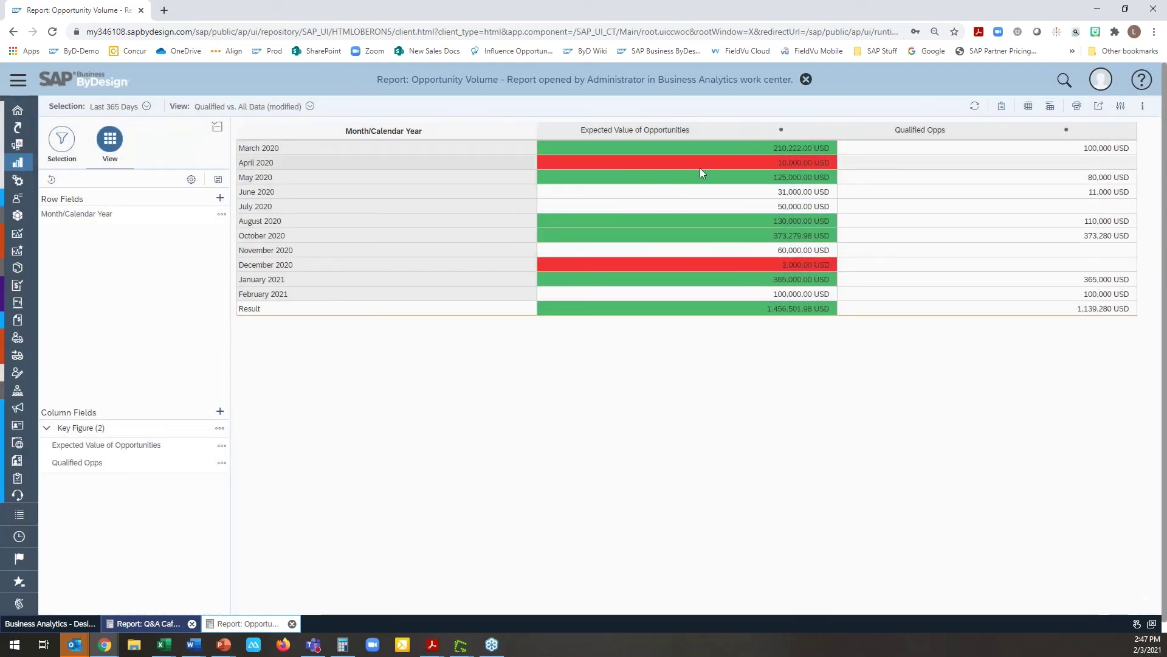
Step: Swap the row field Month/Calendar Year for Account in the color-formatted report
{"action": "left_click", "coordinate": [217, 200]}
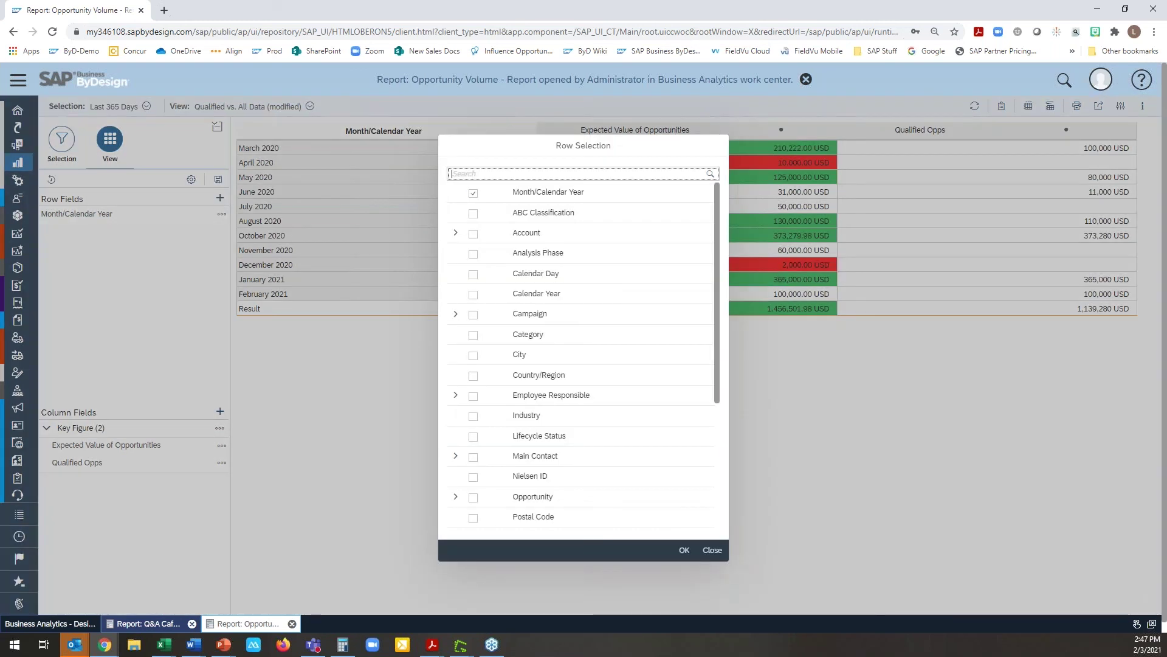
{"action": "left_click", "coordinate": [473, 193]}
{"action": "left_click", "coordinate": [473, 233]}
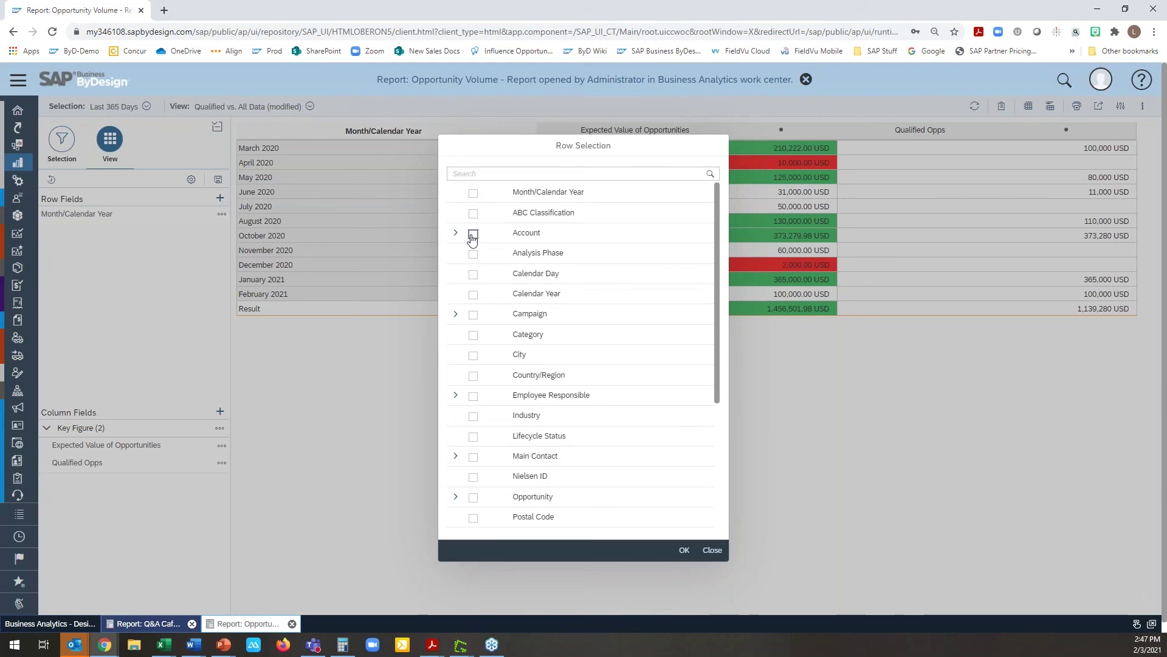
{"action": "left_click", "coordinate": [687, 551]}
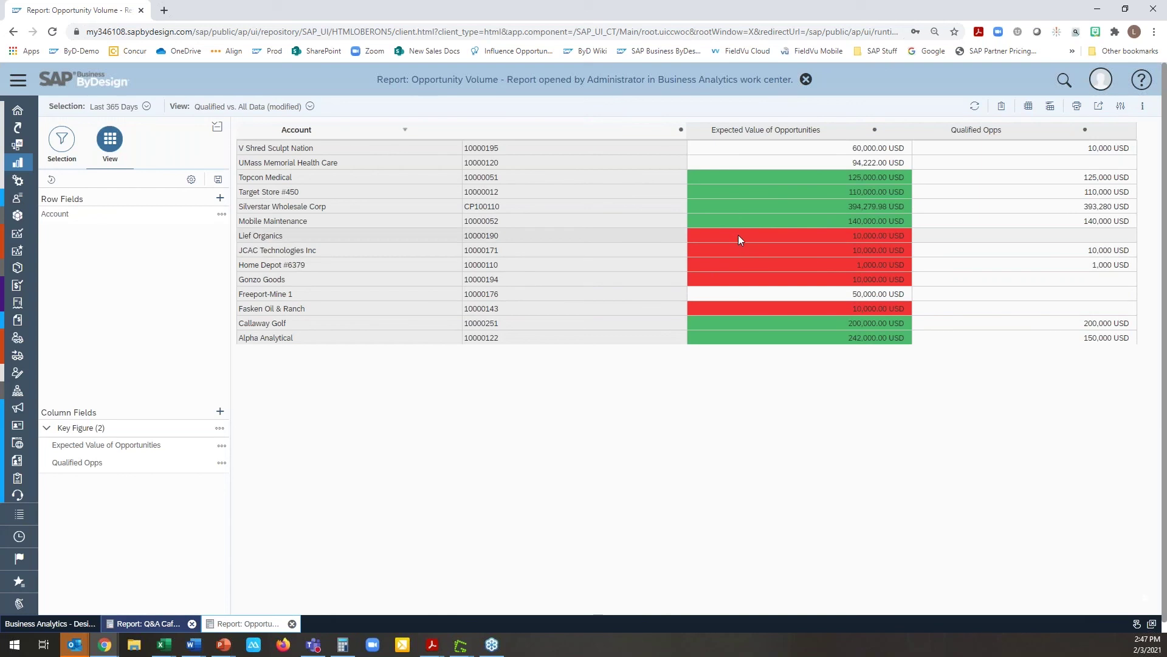
Step: Add Month/Calendar Year to the report's row fields alongside Account
{"action": "left_click", "coordinate": [220, 198]}
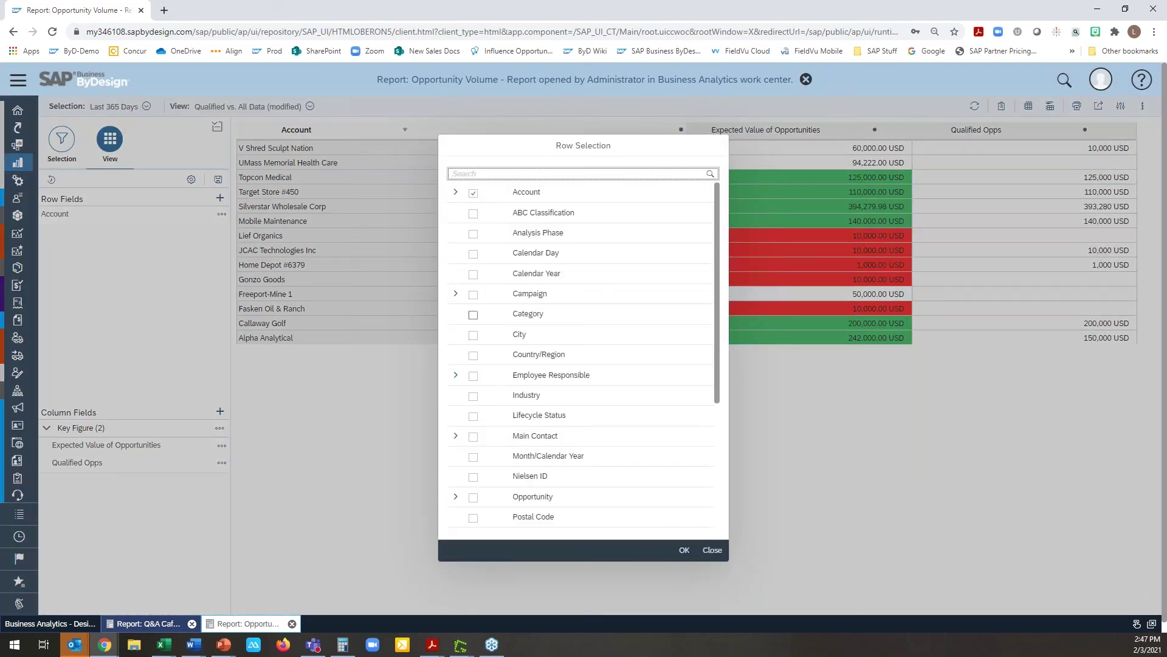
{"action": "scroll", "coordinate": [475, 421], "scroll_direction": "down", "scroll_amount": 1}
{"action": "left_click", "coordinate": [473, 457]}
{"action": "left_click", "coordinate": [682, 550]}
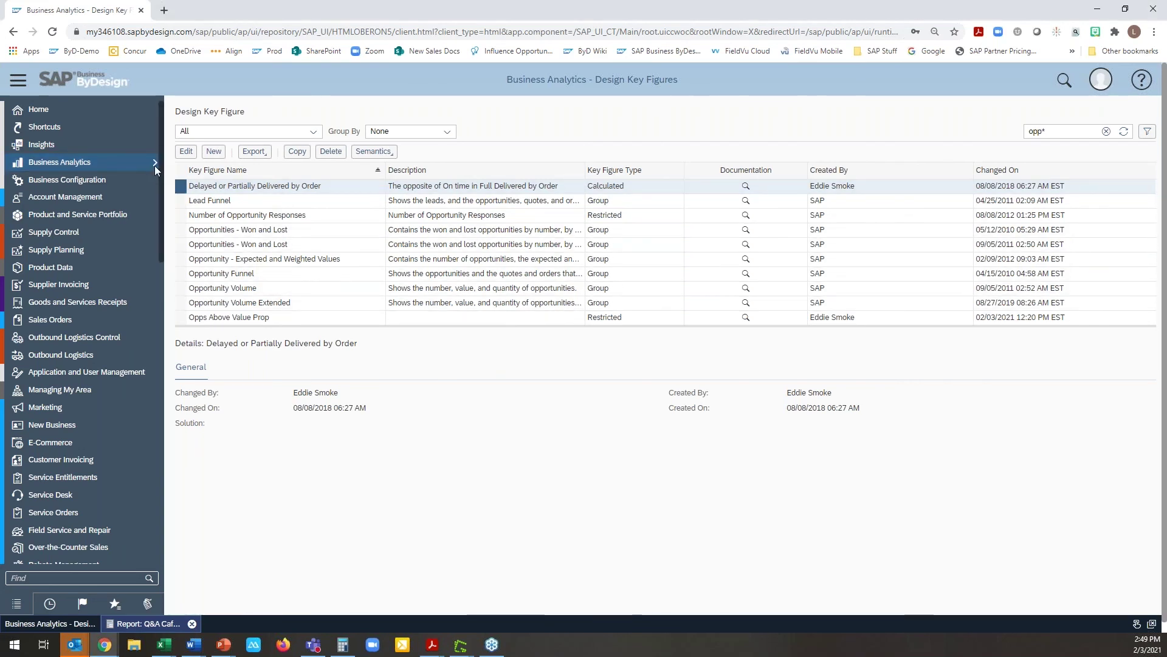
Step: Search Design Reports for q&a and open the work center assignment of the Q&A Cafe - Joined Data report
{"action": "mouse_move", "coordinate": [155, 165]}
{"action": "left_click", "coordinate": [195, 161]}
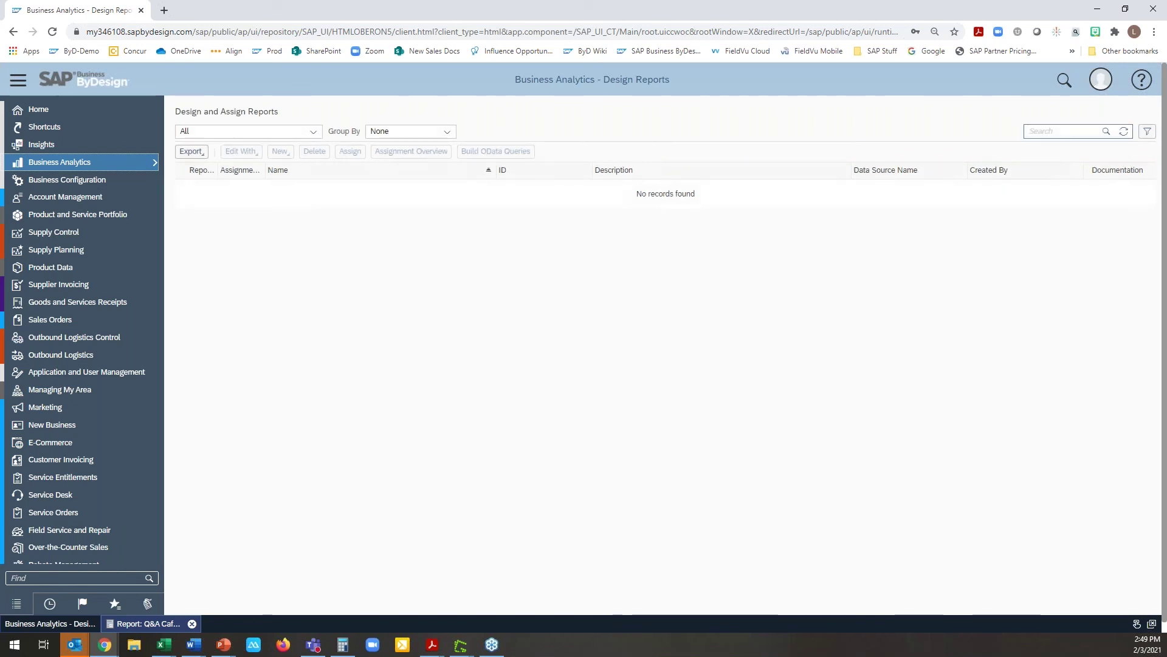
{"action": "left_click", "coordinate": [1046, 132]}
{"action": "type", "text": "q7"}
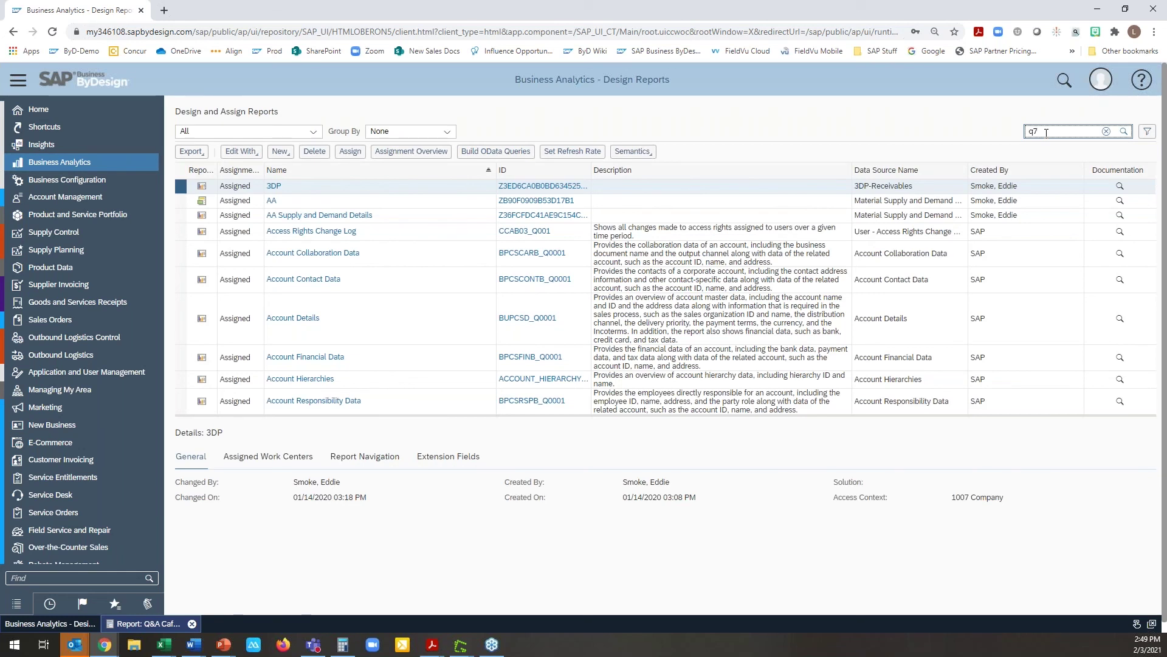
{"action": "type", "text": "a"}
{"action": "key", "text": "Return"}
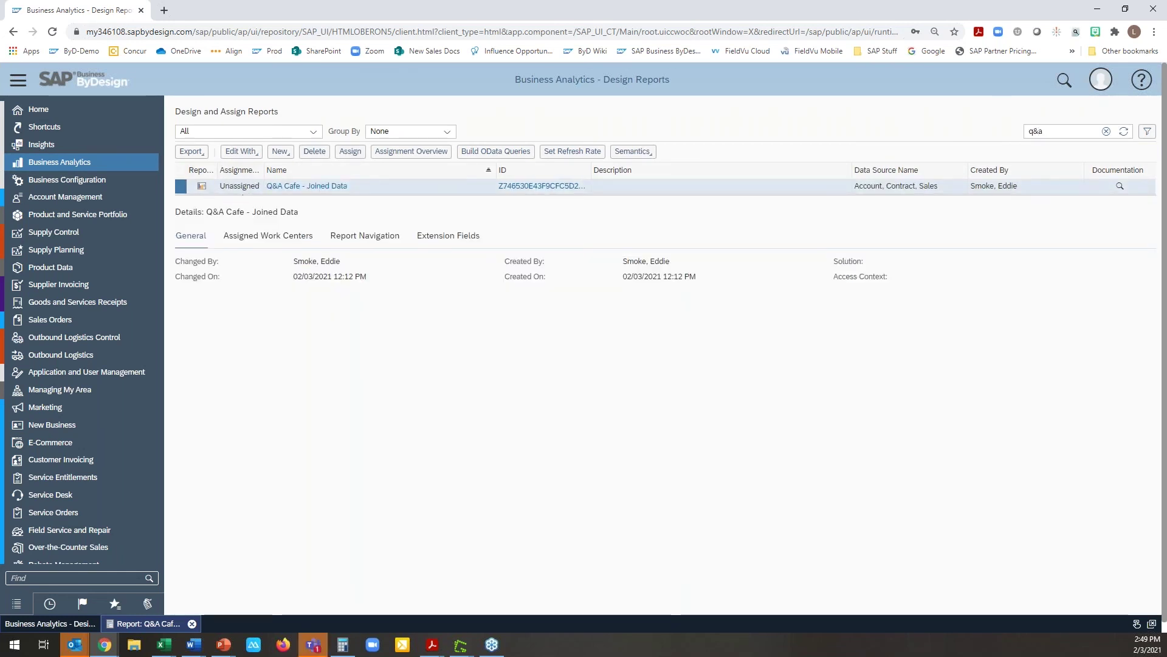
{"action": "left_click", "coordinate": [364, 153]}
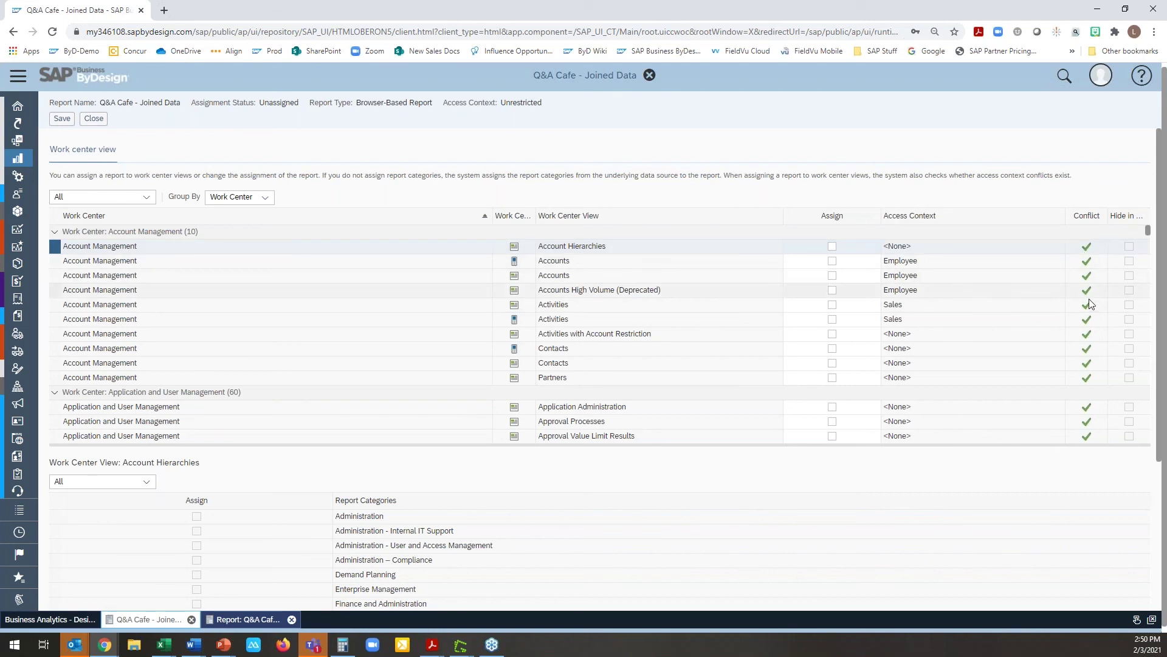
Step: Look through the work center views and mark the Account Management Accounts view with desktop row and Employee access context for assignment
{"action": "scroll", "coordinate": [1088, 292], "scroll_direction": "down", "scroll_amount": 3}
{"action": "scroll", "coordinate": [1085, 277], "scroll_direction": "down", "scroll_amount": 3}
{"action": "left_click_drag", "start_coordinate": [1148, 234], "coordinate": [1154, 338]}
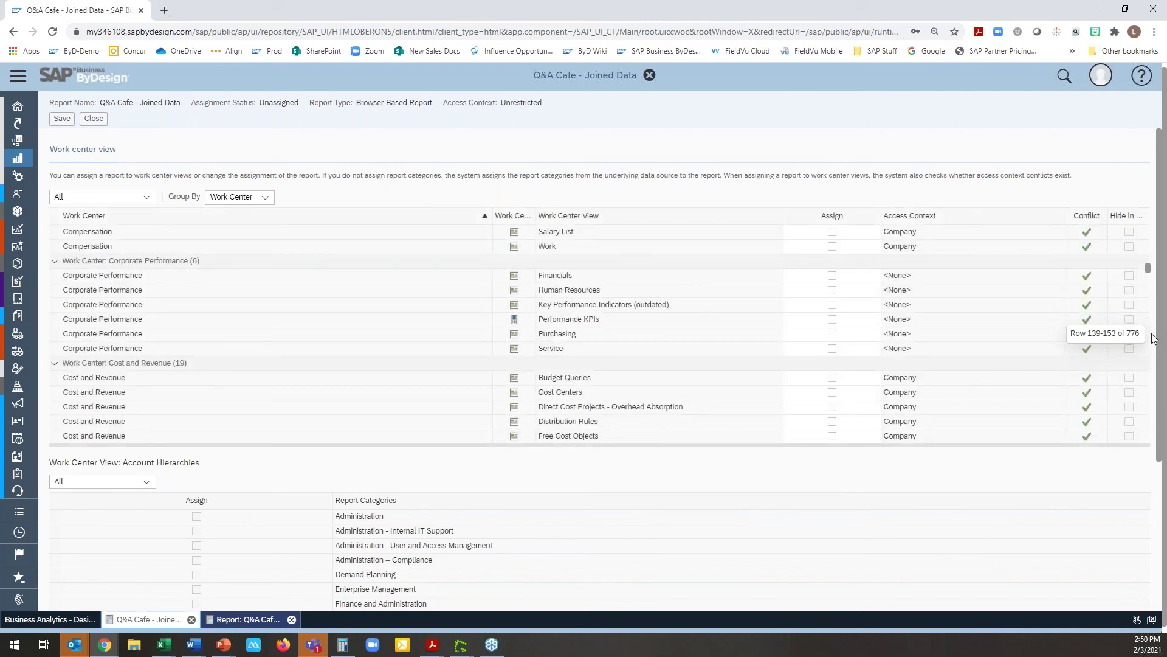
{"action": "left_click_drag", "start_coordinate": [1149, 275], "coordinate": [1149, 297]}
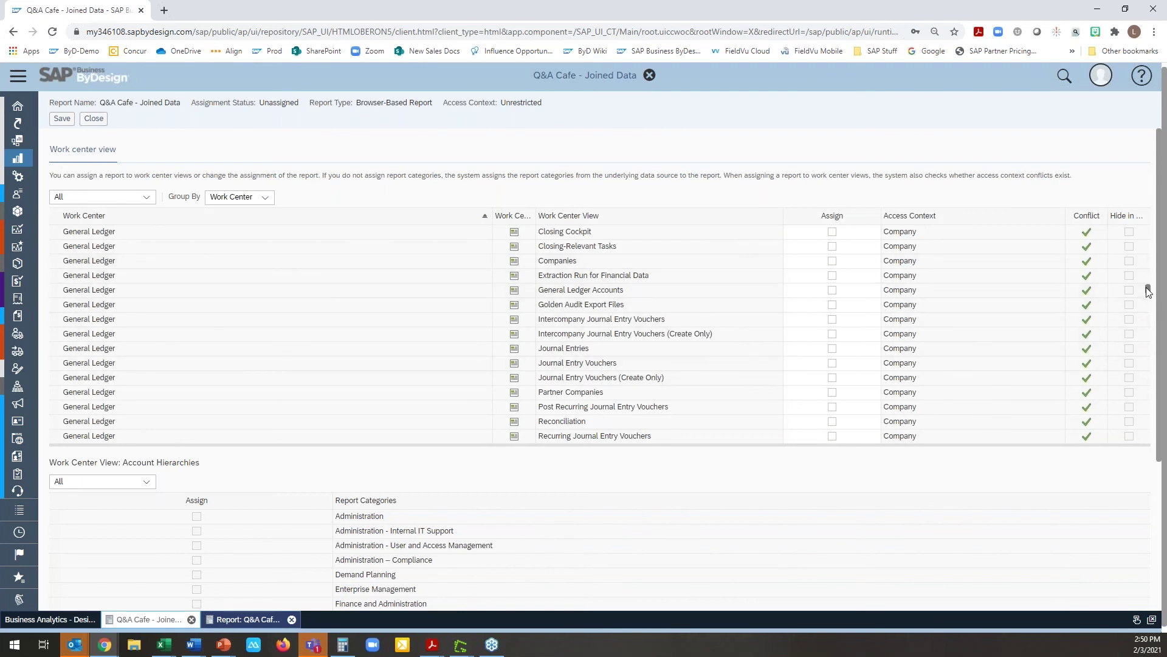
{"action": "left_click_drag", "start_coordinate": [1148, 291], "coordinate": [1150, 238]}
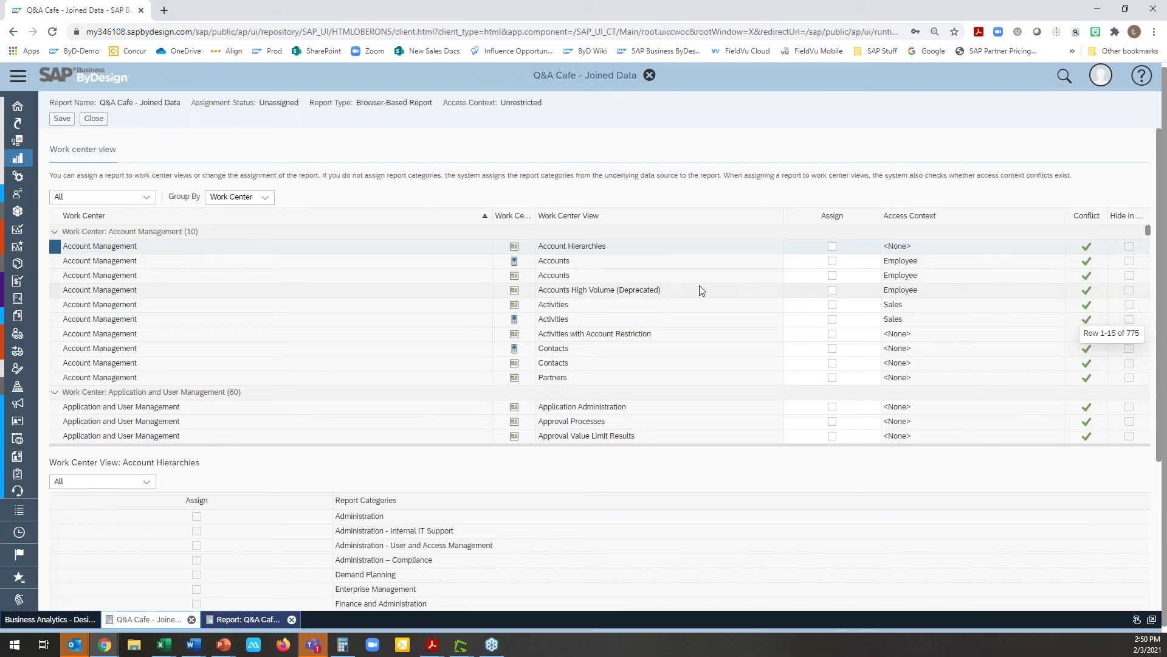
{"action": "left_click", "coordinate": [832, 278]}
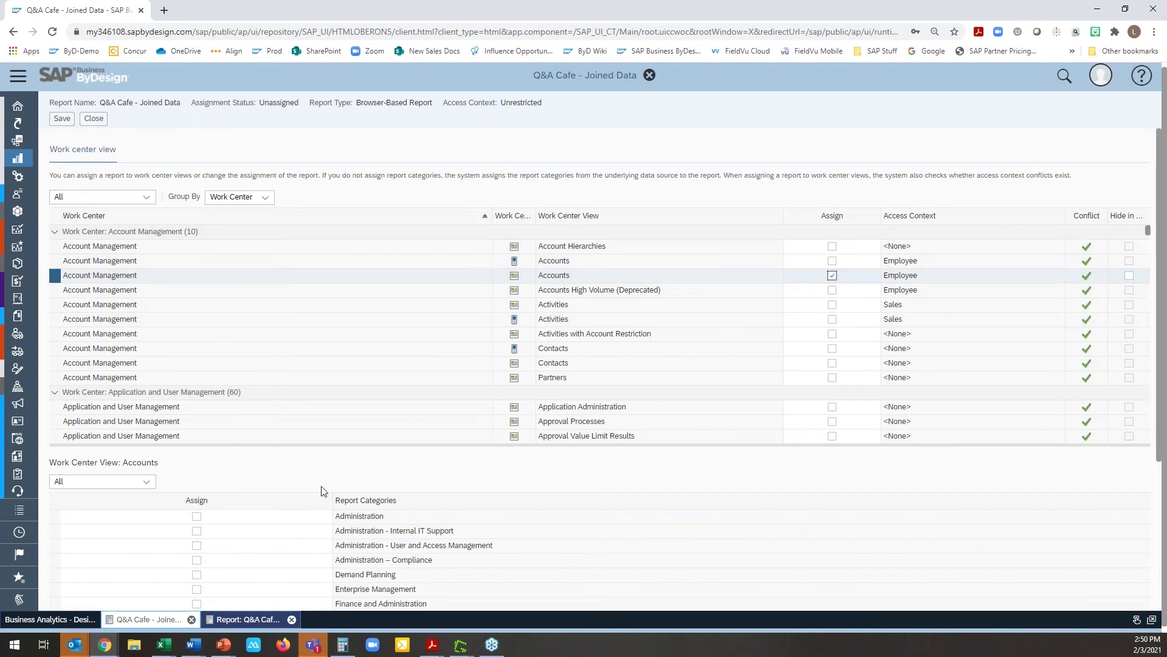
Step: Review the report categories offered for the Accounts view down to Sales and Marketing, and close the report assignment without saving
{"action": "scroll", "coordinate": [322, 491], "scroll_direction": "down", "scroll_amount": 3}
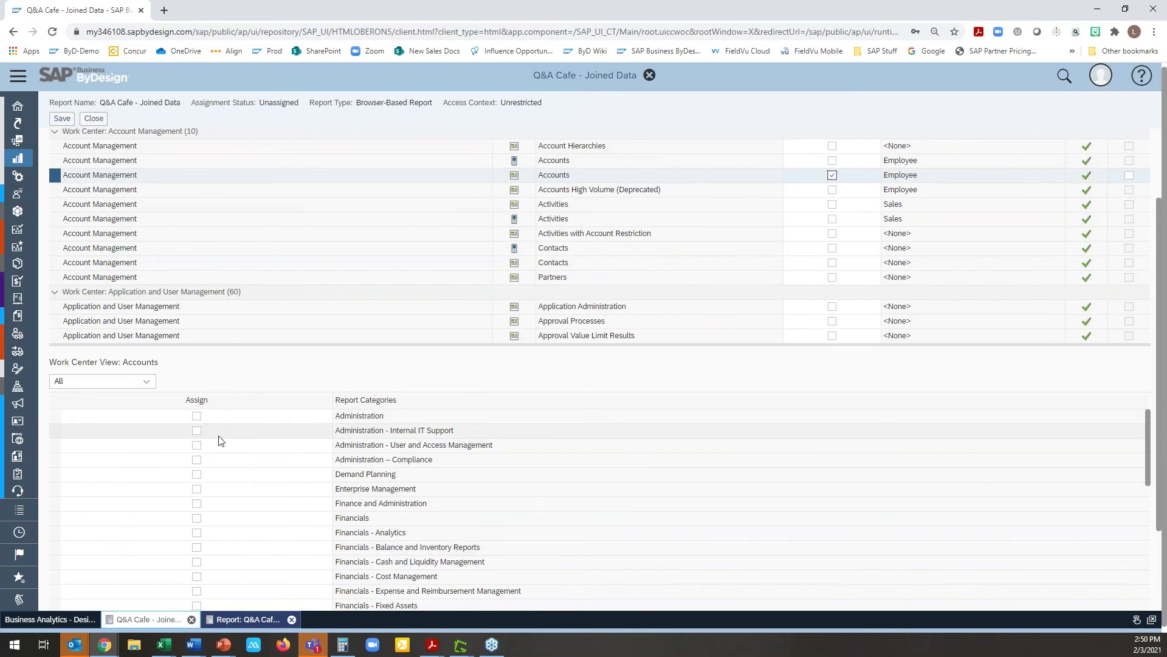
{"action": "scroll", "coordinate": [253, 497], "scroll_direction": "down", "scroll_amount": 3}
{"action": "scroll", "coordinate": [258, 496], "scroll_direction": "down", "scroll_amount": 3}
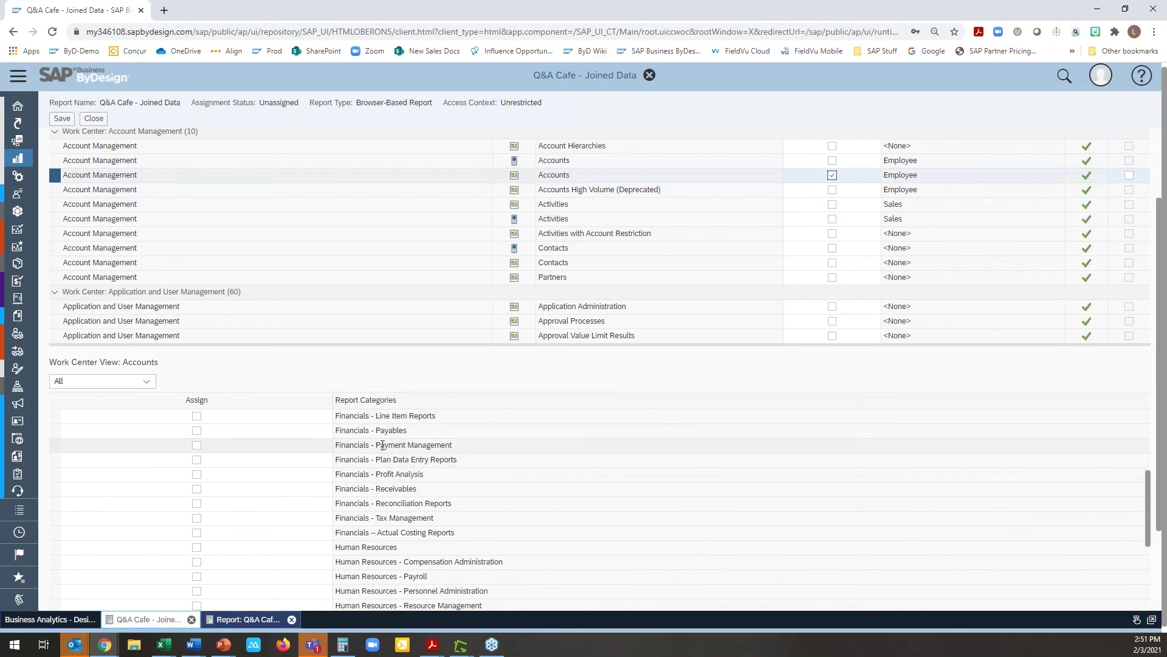
{"action": "scroll", "coordinate": [379, 427], "scroll_direction": "down", "scroll_amount": 3}
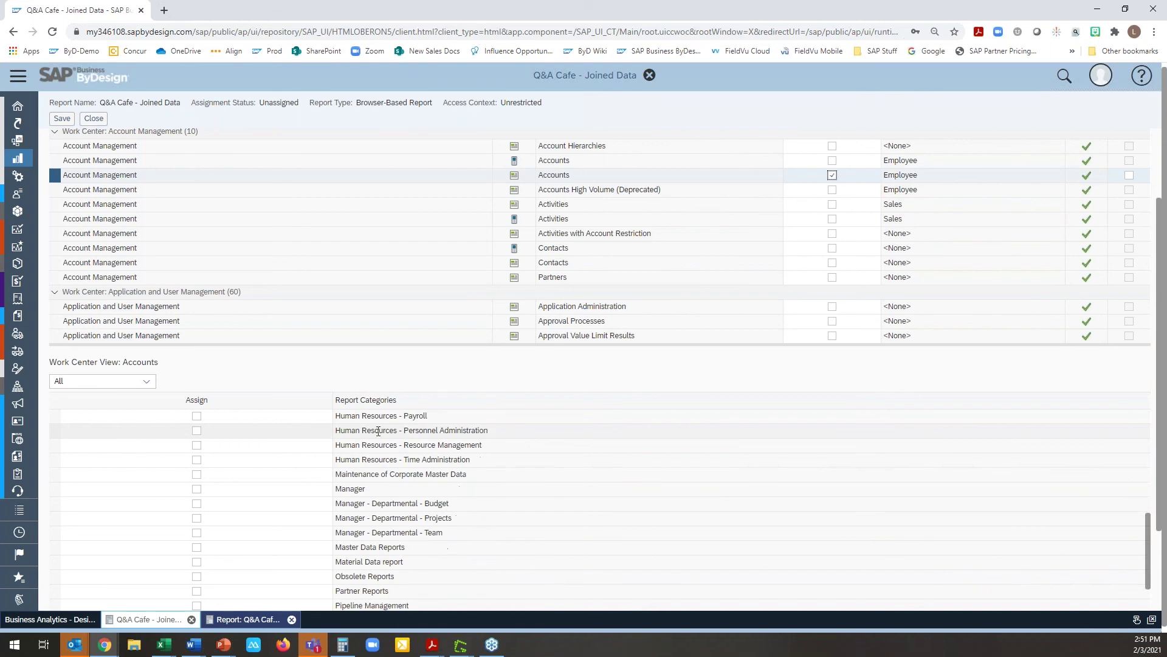
{"action": "scroll", "coordinate": [387, 505], "scroll_direction": "down", "scroll_amount": 1}
{"action": "scroll", "coordinate": [387, 505], "scroll_direction": "down", "scroll_amount": 3}
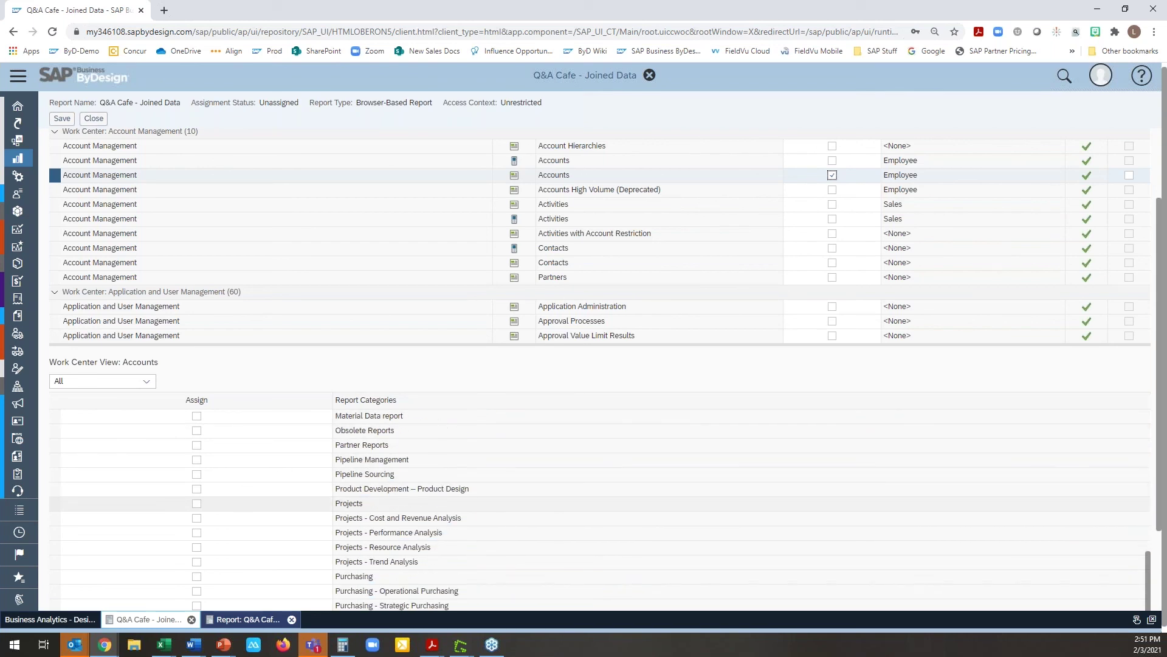
{"action": "scroll", "coordinate": [396, 488], "scroll_direction": "down", "scroll_amount": 1}
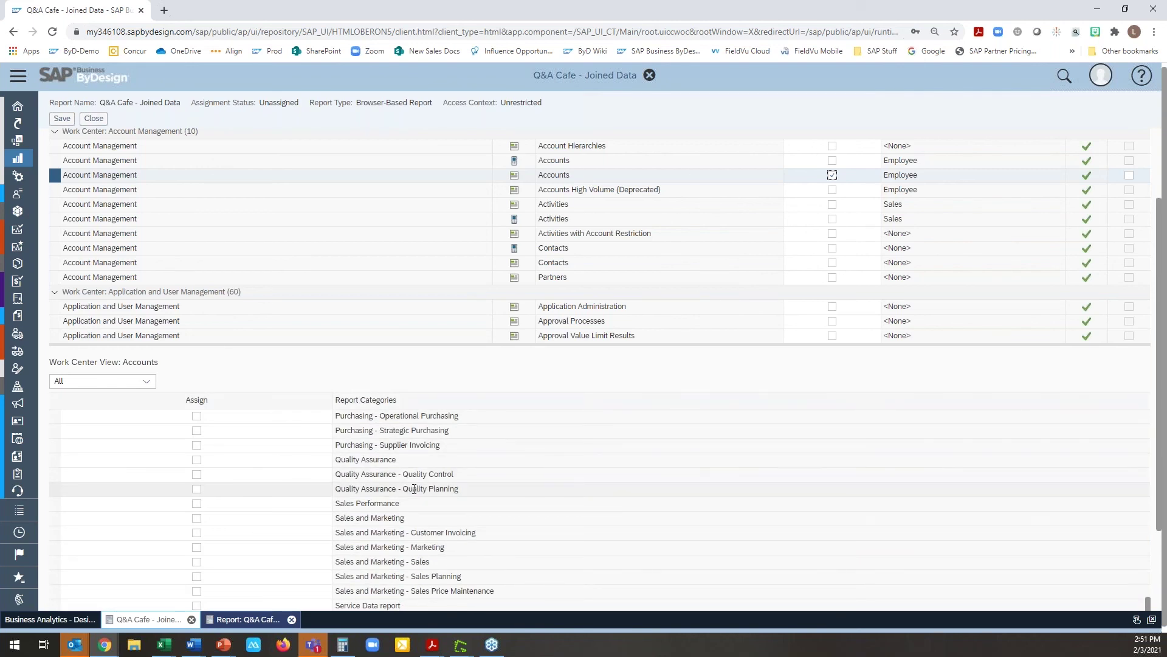
{"action": "scroll", "coordinate": [414, 489], "scroll_direction": "down", "scroll_amount": 1}
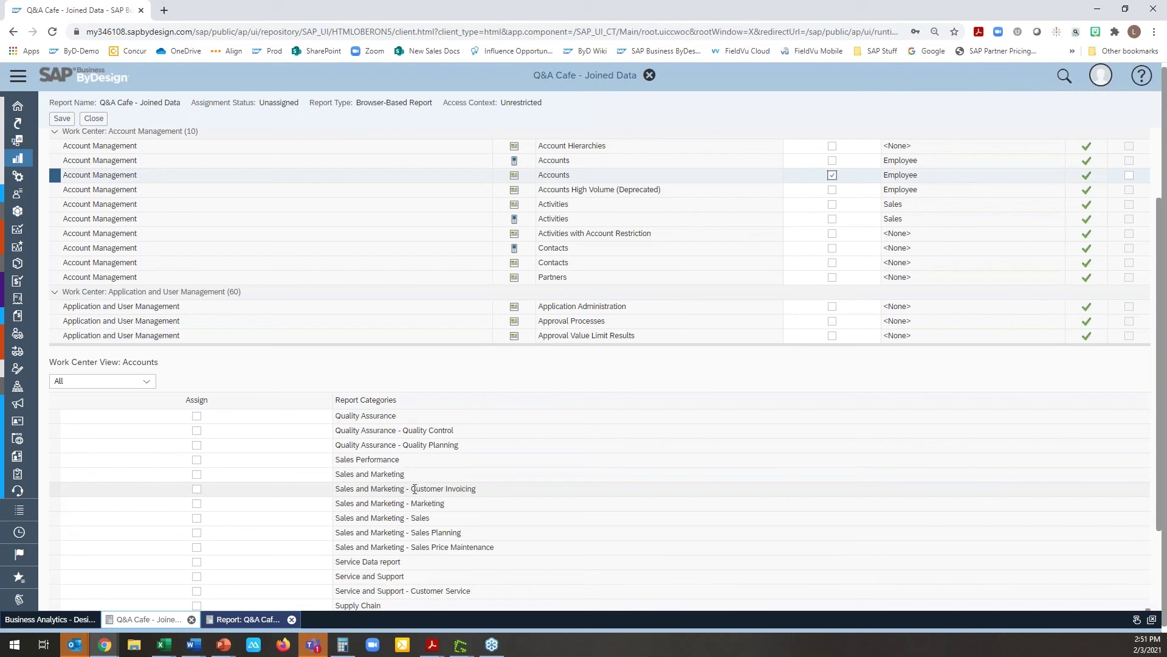
{"action": "left_click", "coordinate": [95, 119]}
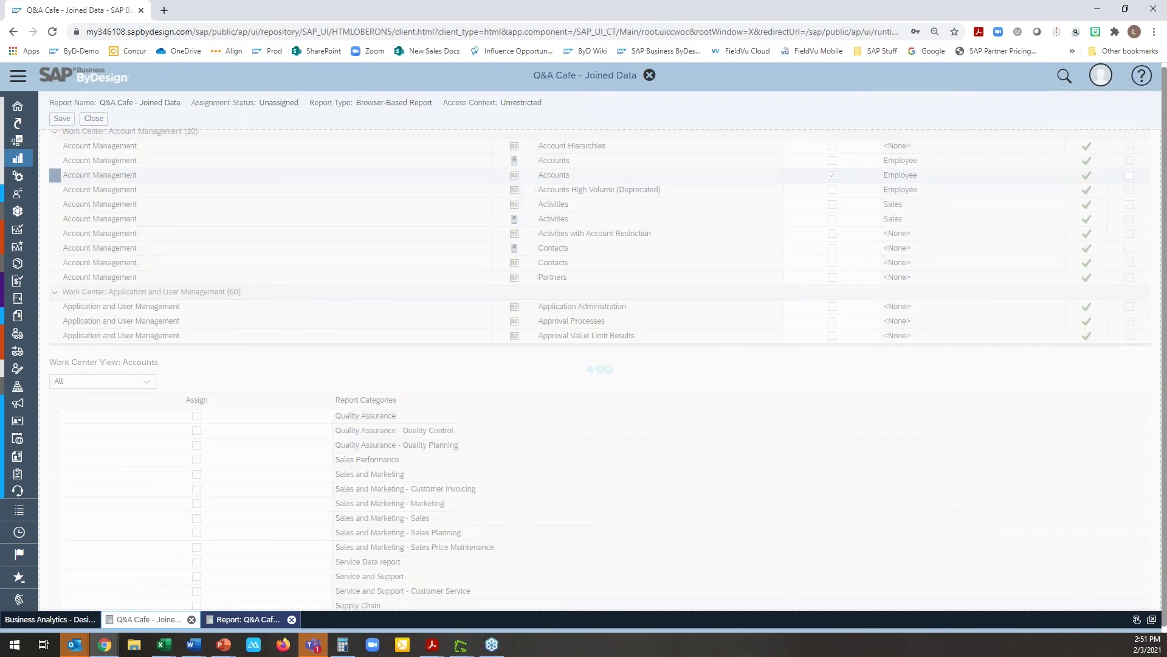